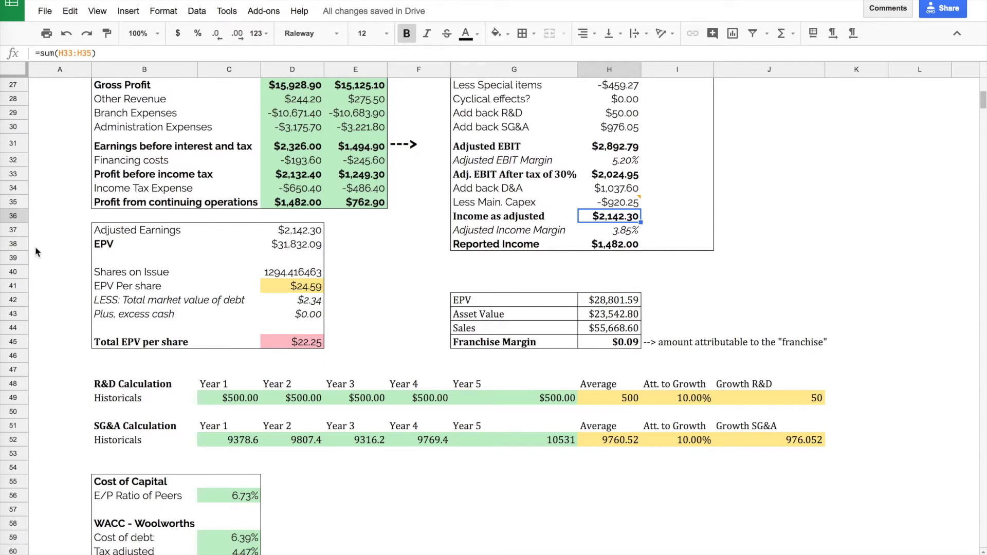
Scroll to row 1 of the EPV sheet and select the merged disclaimer cell B2.
scroll(208, 260, up, 3)
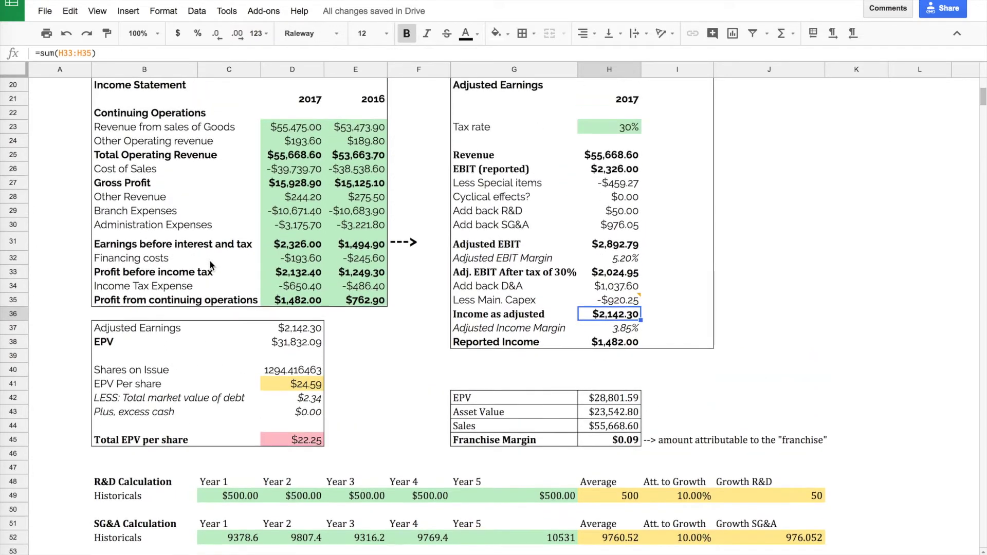
scroll(209, 260, up, 6)
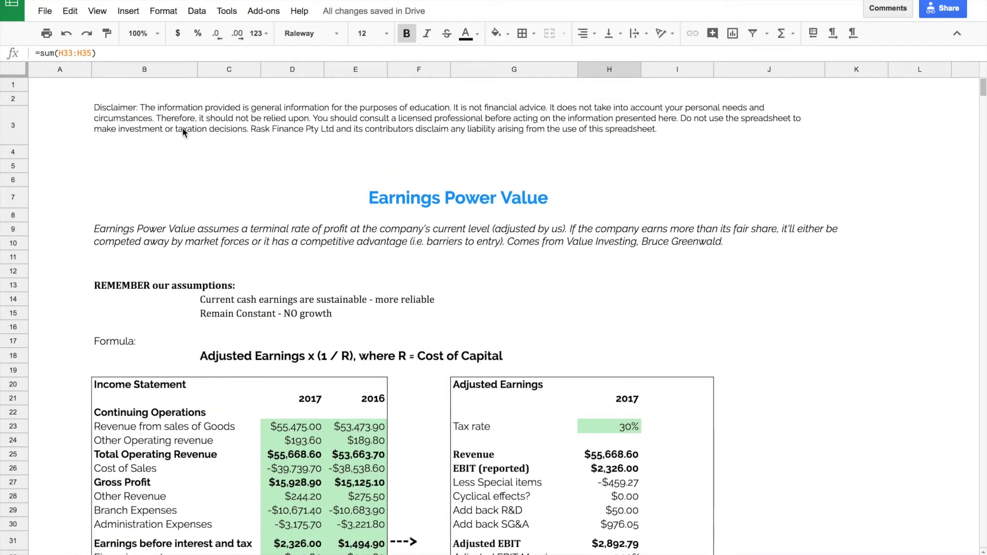
click(231, 117)
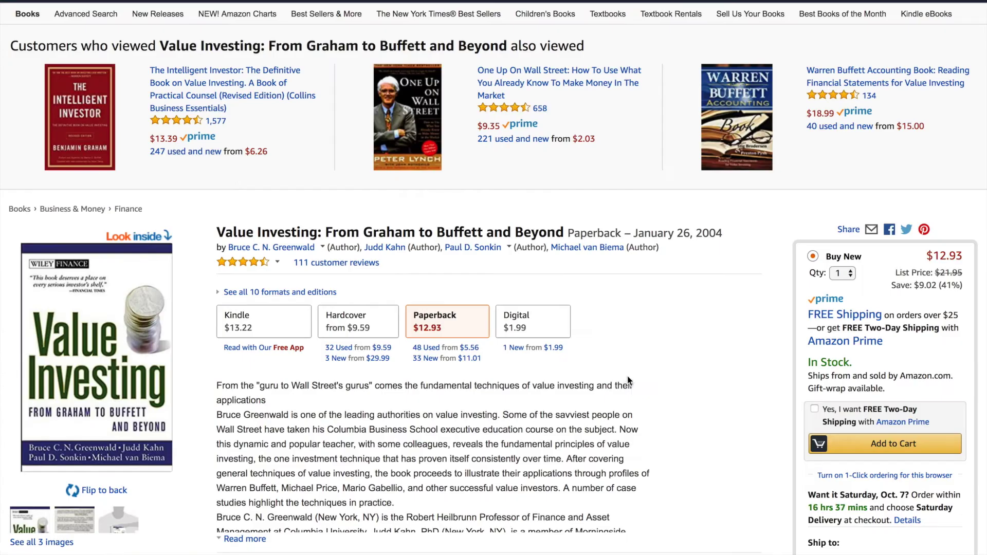
scroll(463, 354, down, 1)
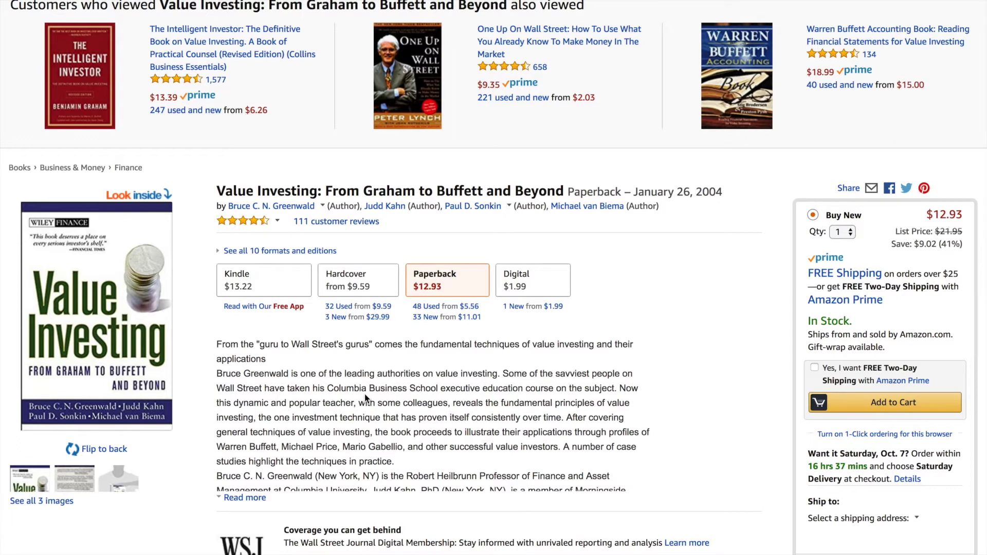
scroll(544, 334, up, 2)
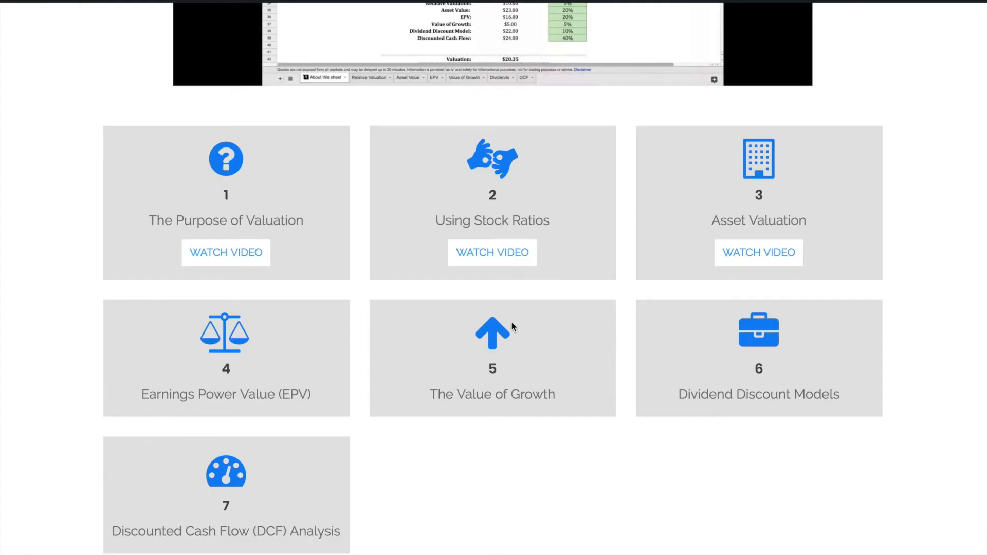
scroll(309, 311, up, 1)
scroll(315, 317, up, 4)
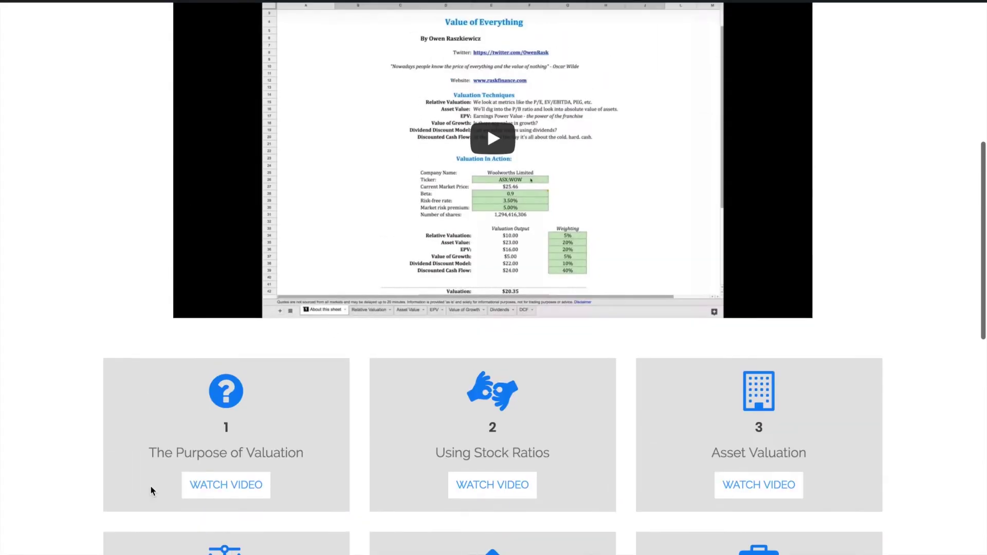
scroll(669, 427, down, 2)
scroll(585, 375, up, 3)
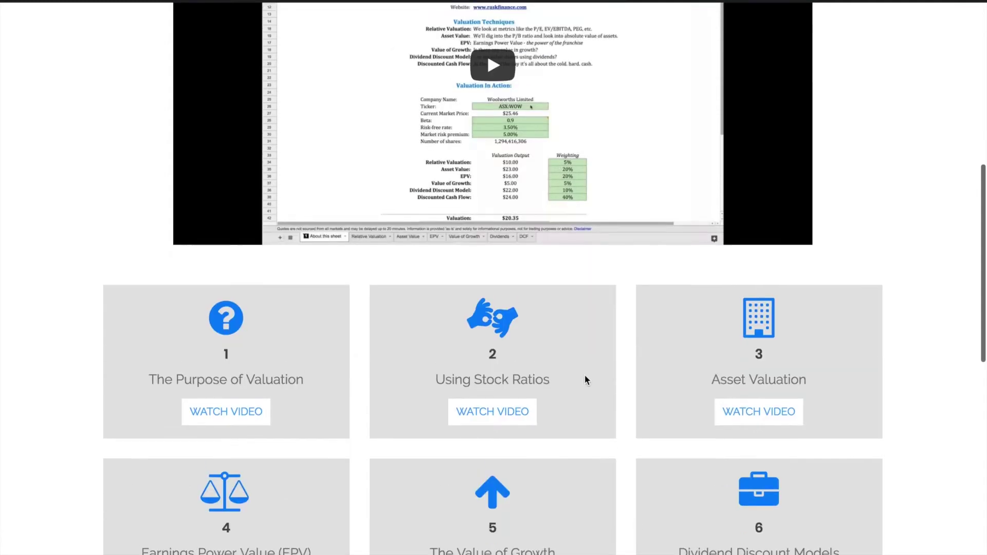
scroll(514, 412, down, 1)
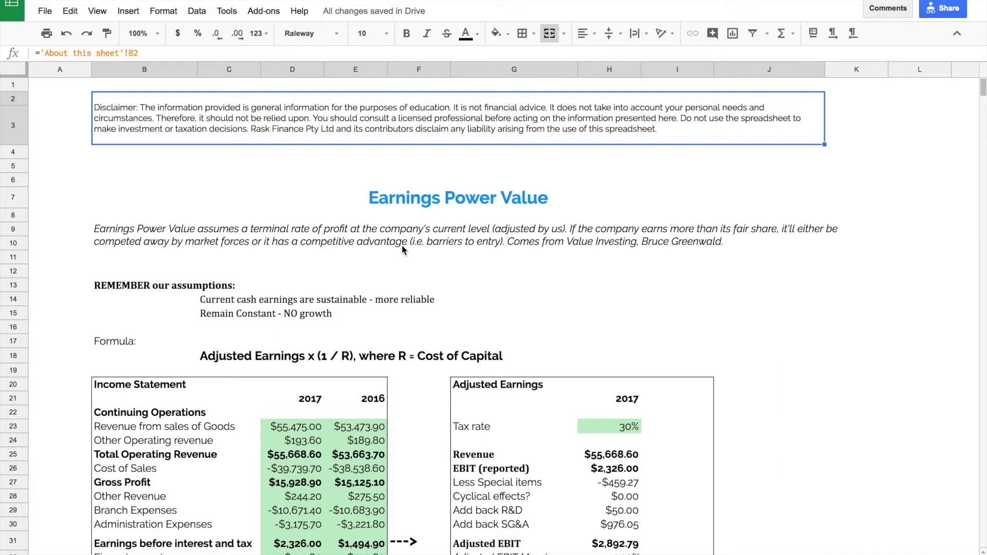
scroll(401, 244, down, 1)
click(420, 218)
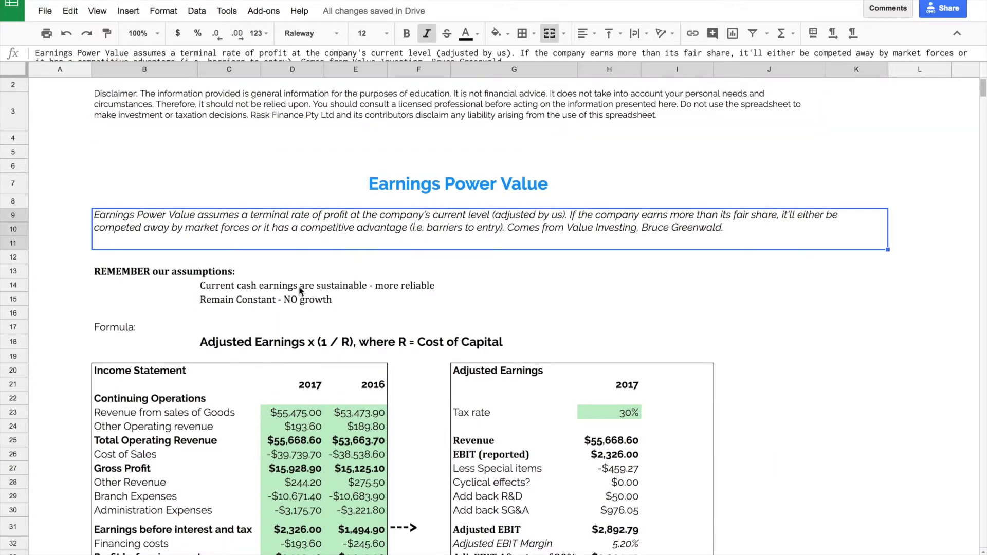
scroll(299, 287, down, 1)
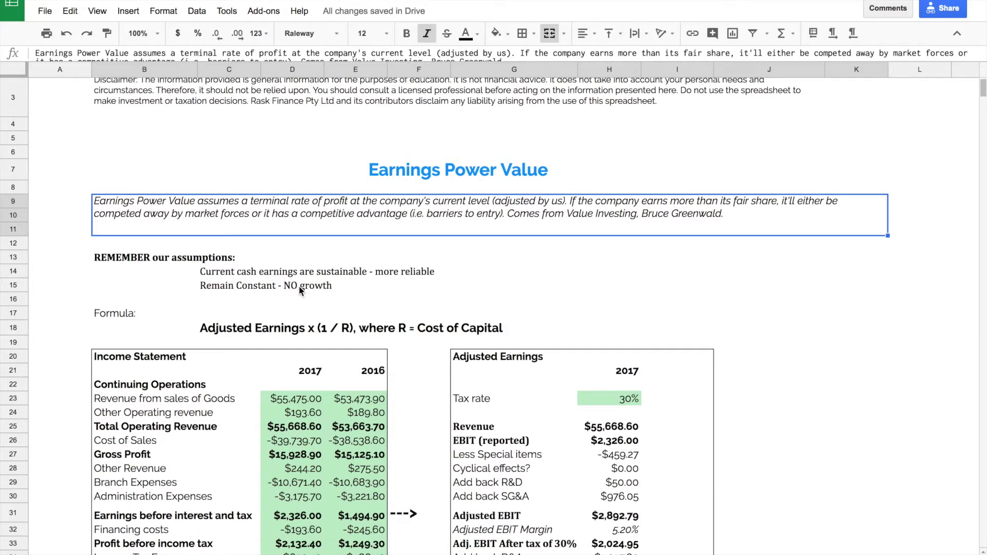
key(Down)
key(Down)
key(Down)
key(Down)
key(Right)
key(Right)
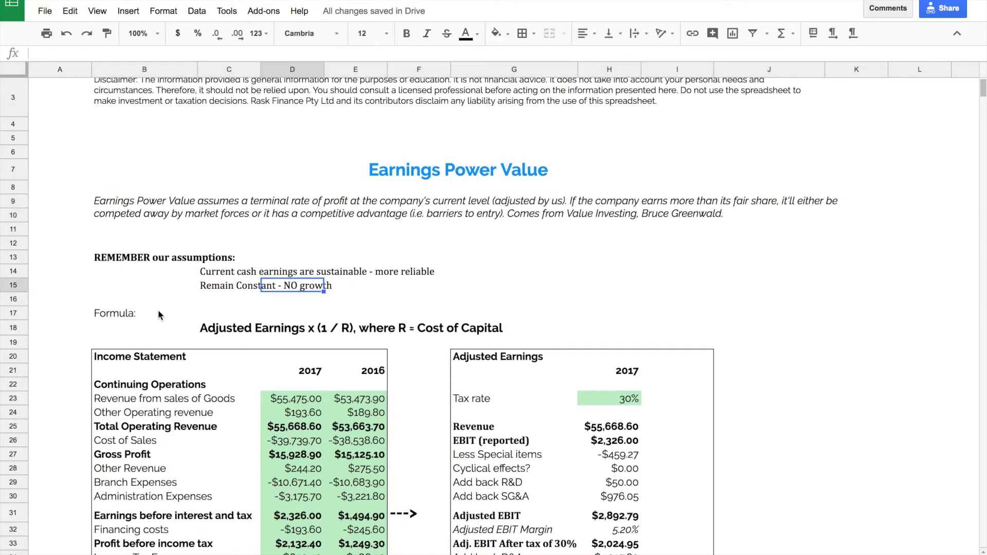
scroll(158, 311, down, 2)
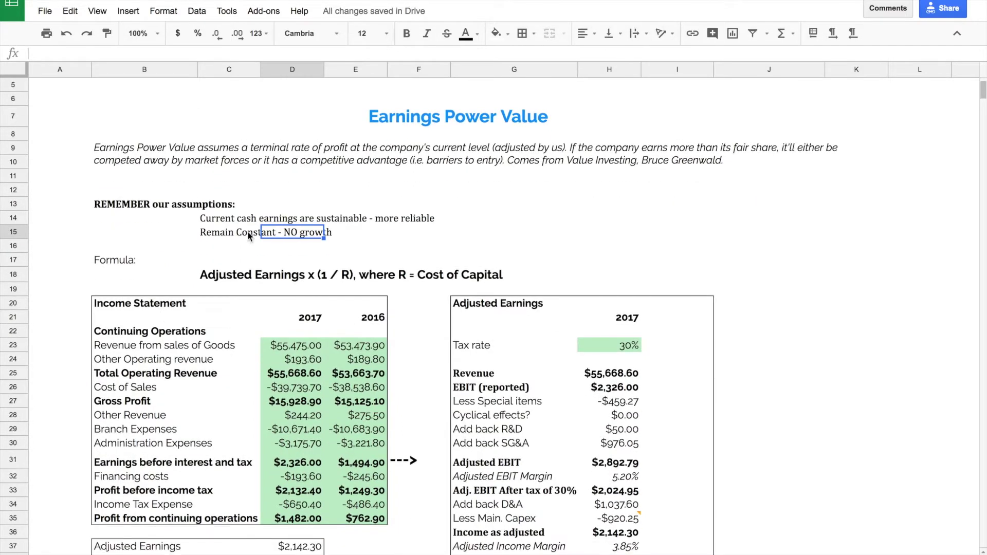
click(253, 281)
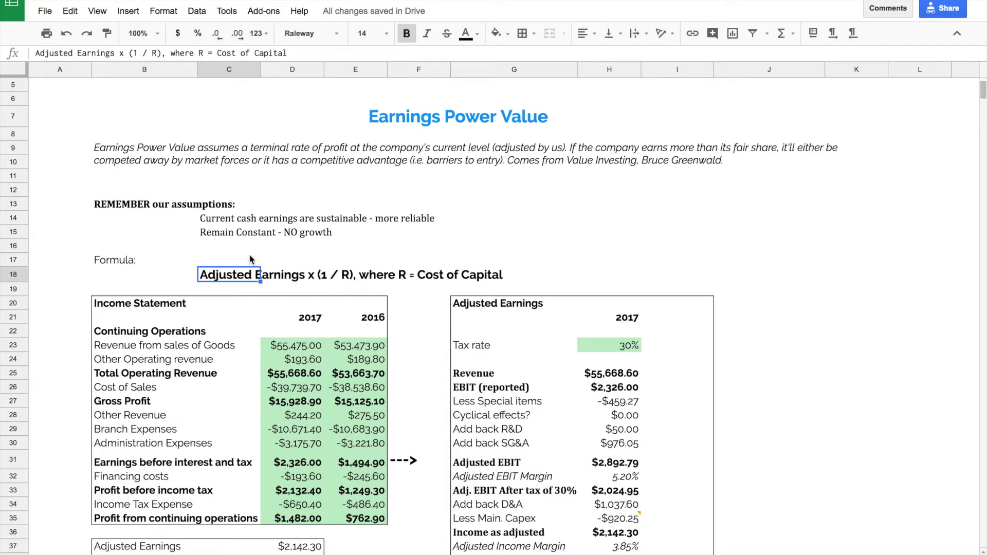
click(233, 251)
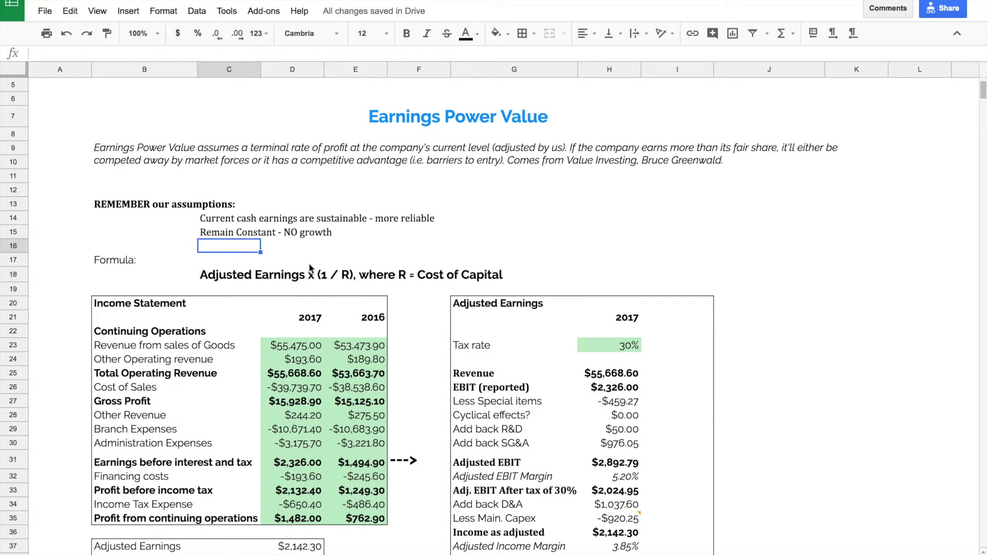
click(258, 222)
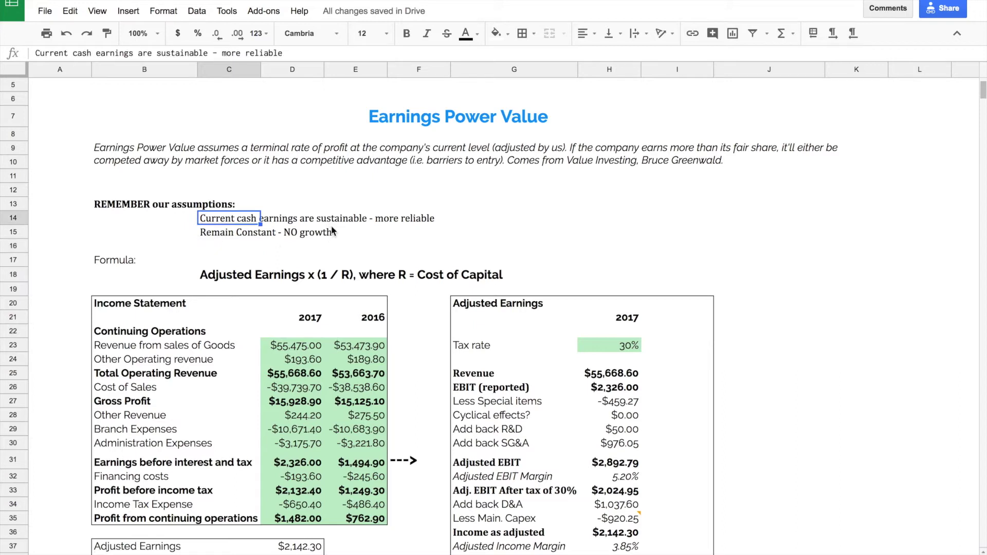
click(384, 220)
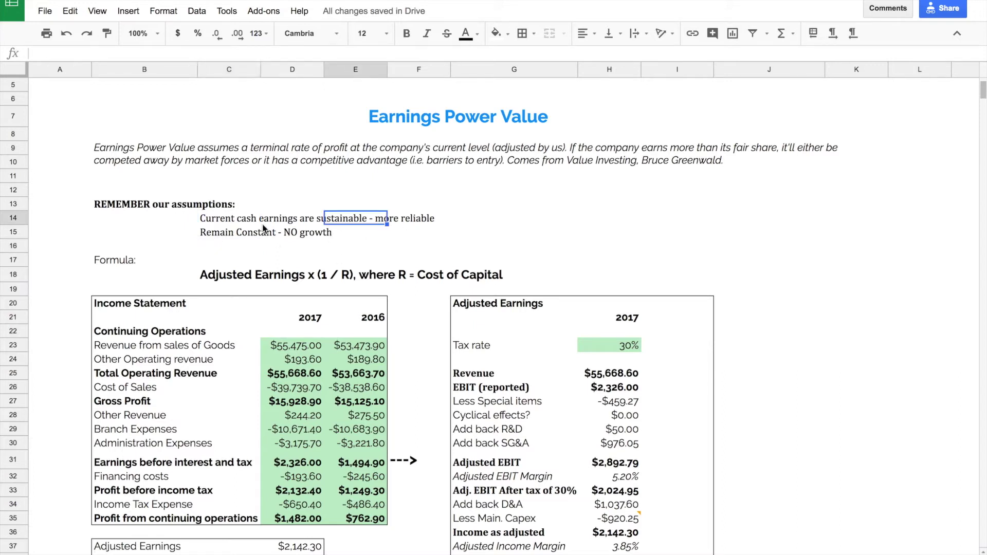
click(223, 217)
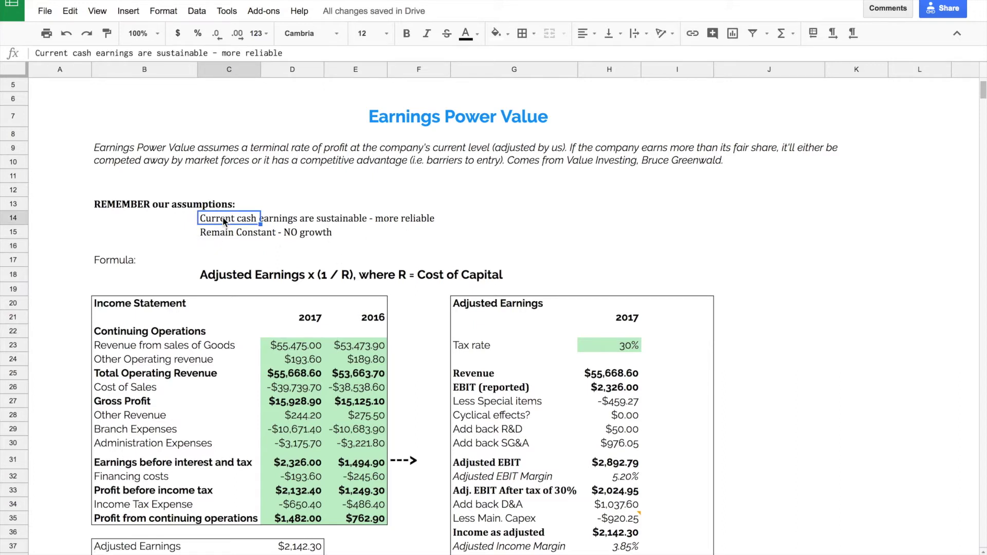
click(216, 234)
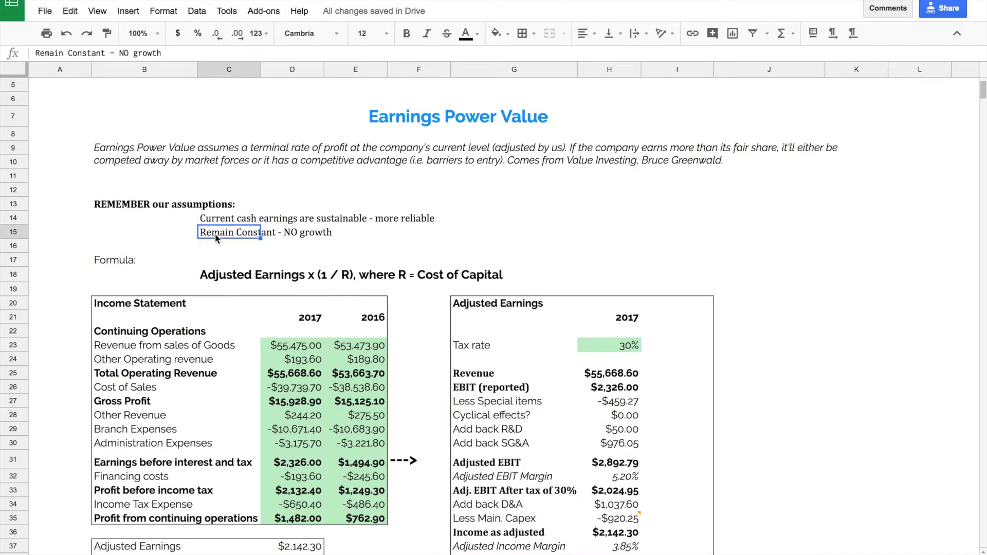
click(216, 249)
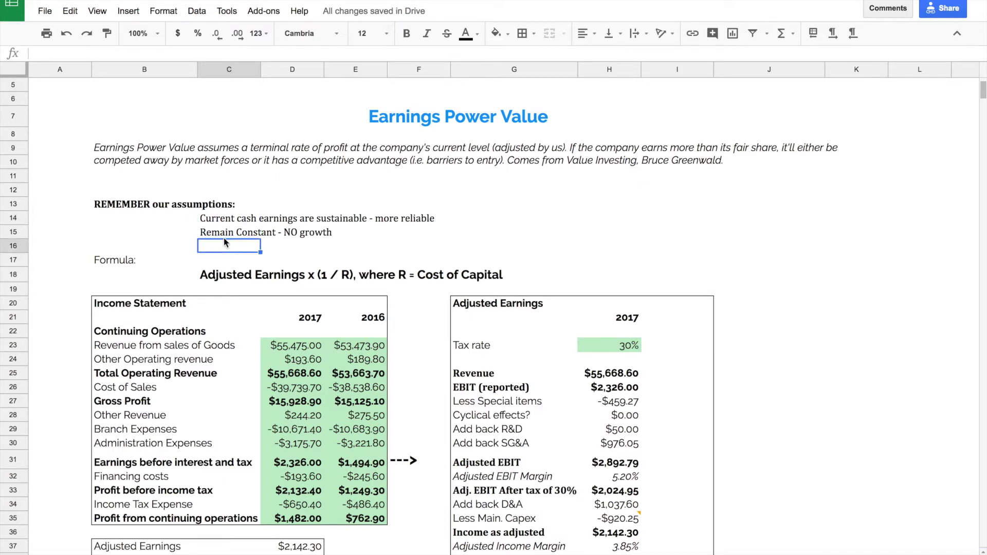
click(224, 234)
click(225, 249)
scroll(453, 317, down, 3)
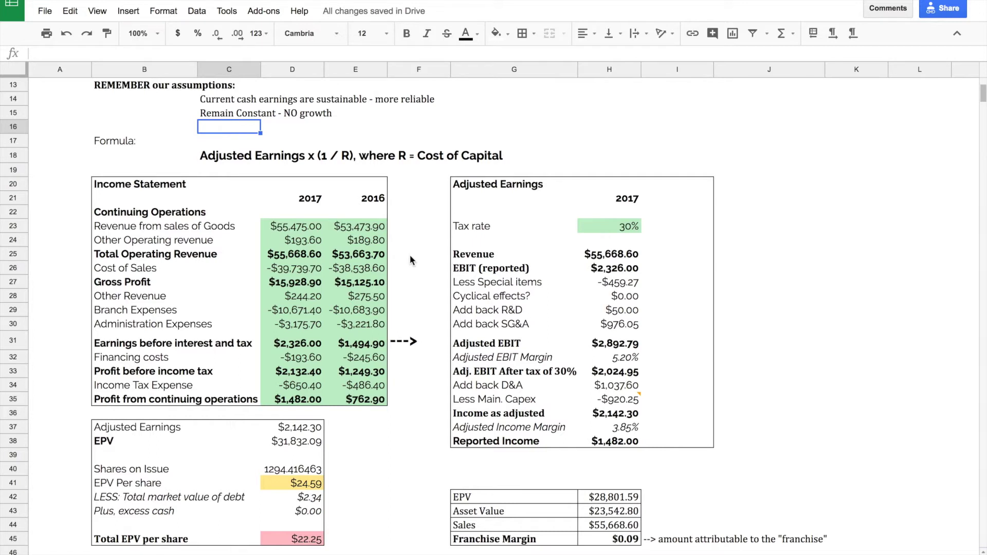
scroll(409, 255, down, 2)
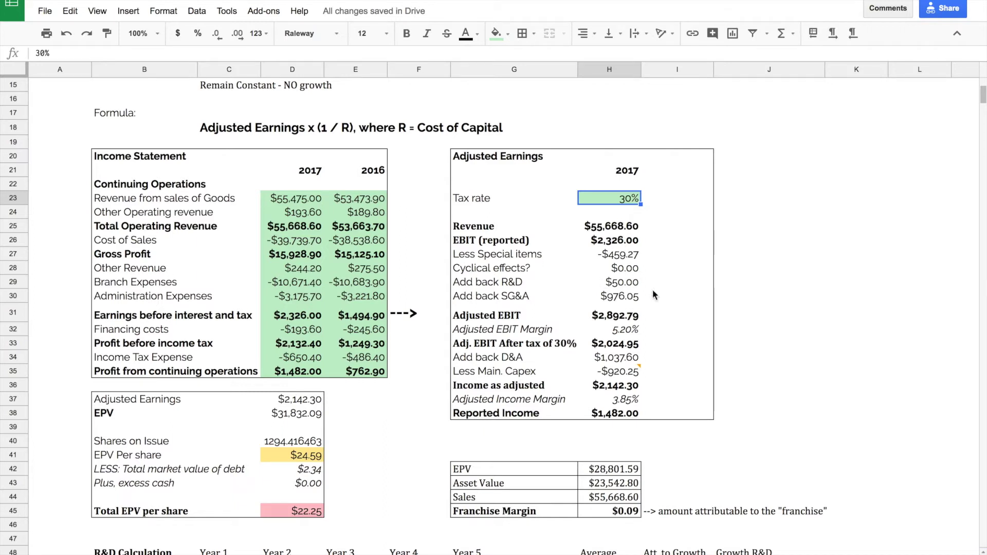
click(617, 230)
click(617, 245)
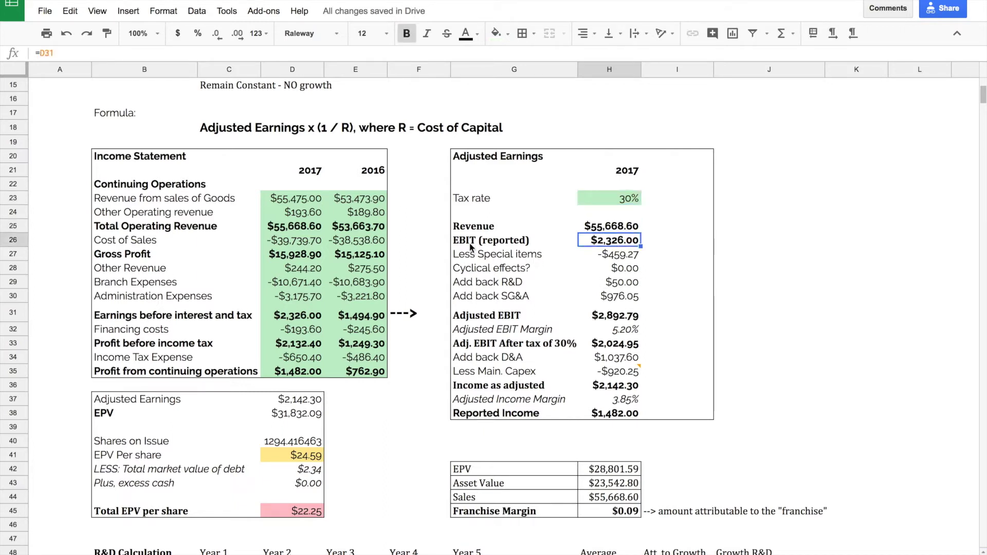
click(483, 246)
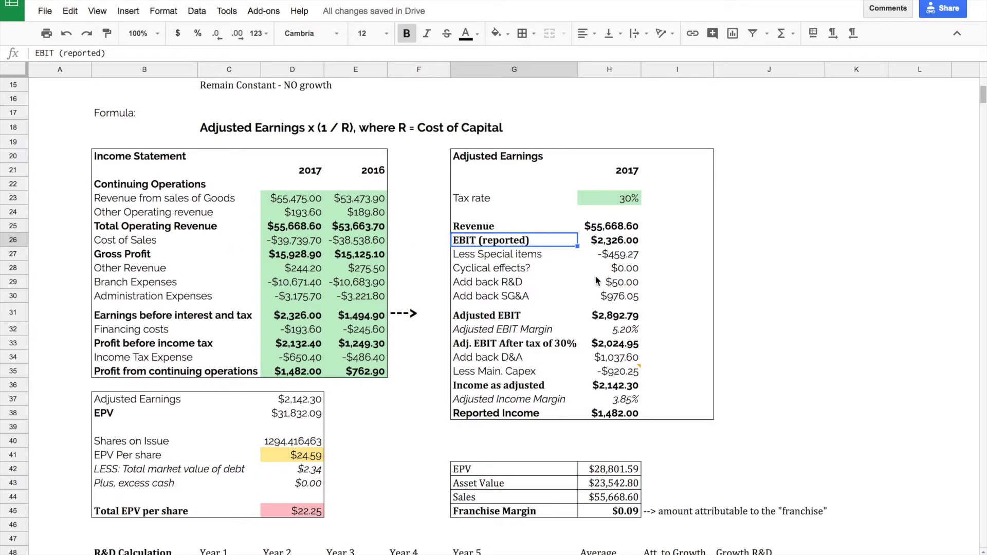
click(530, 255)
click(624, 257)
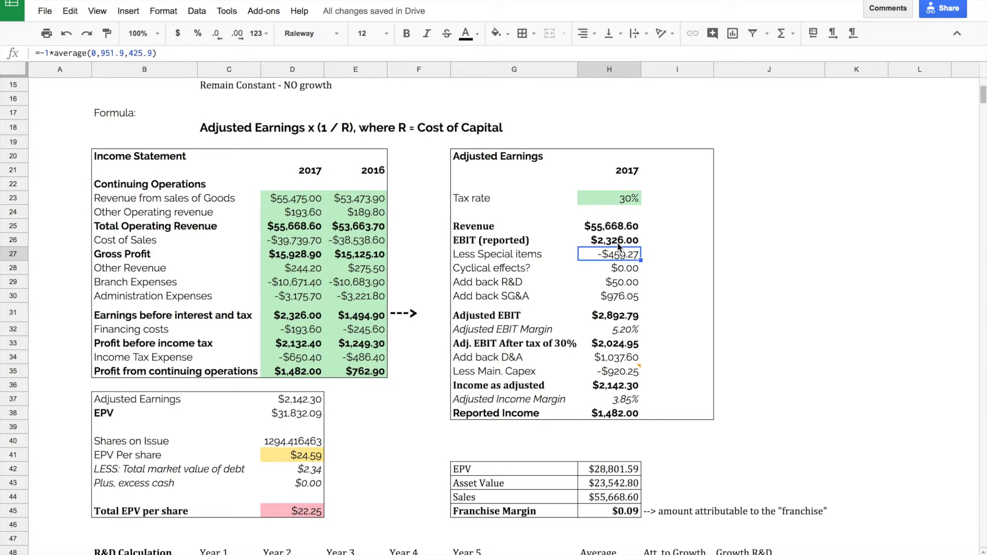
key(Up)
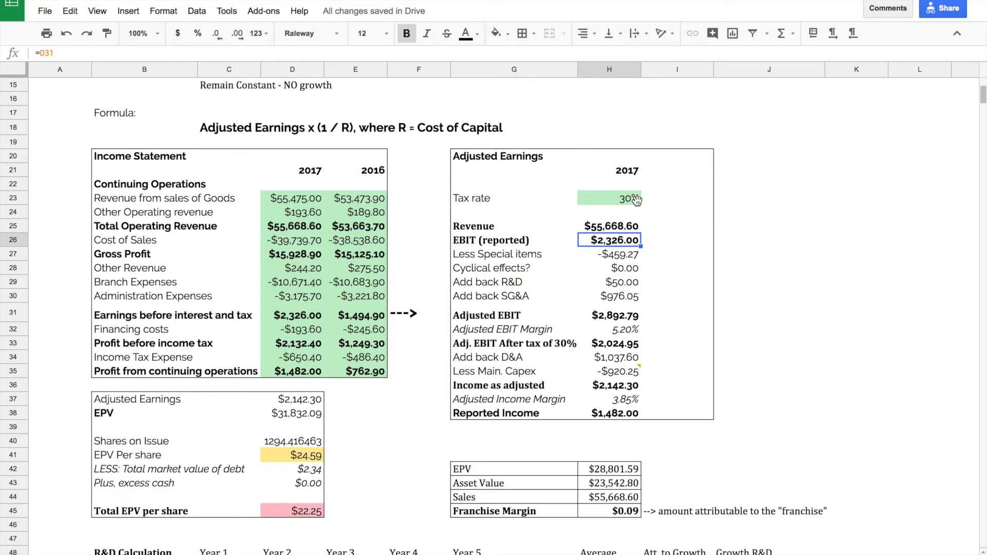
click(624, 171)
click(626, 254)
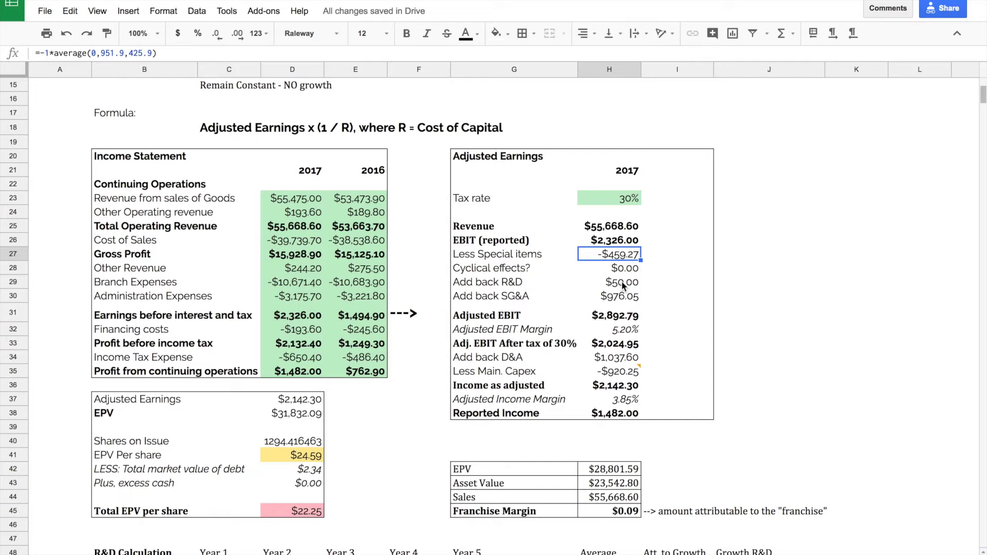
click(102, 54)
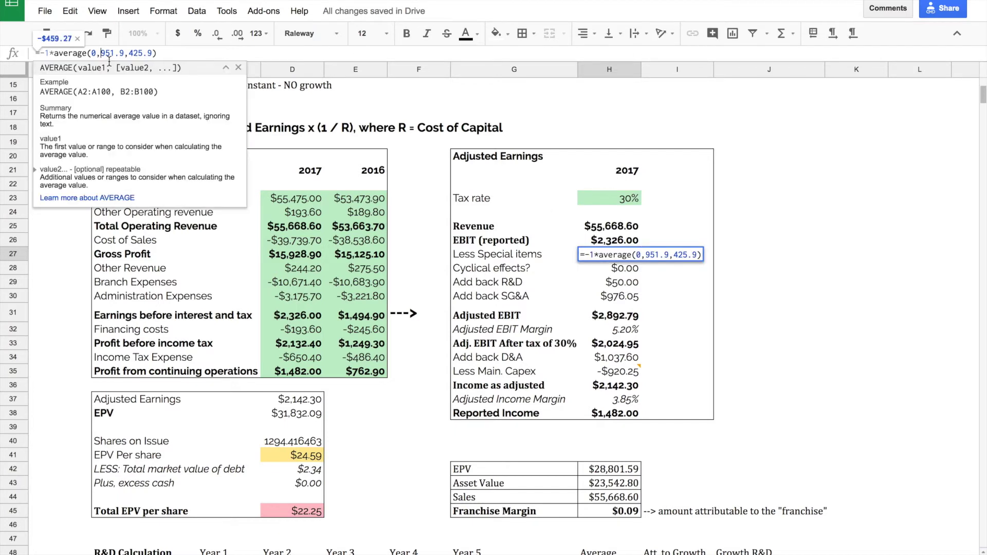
click(165, 53)
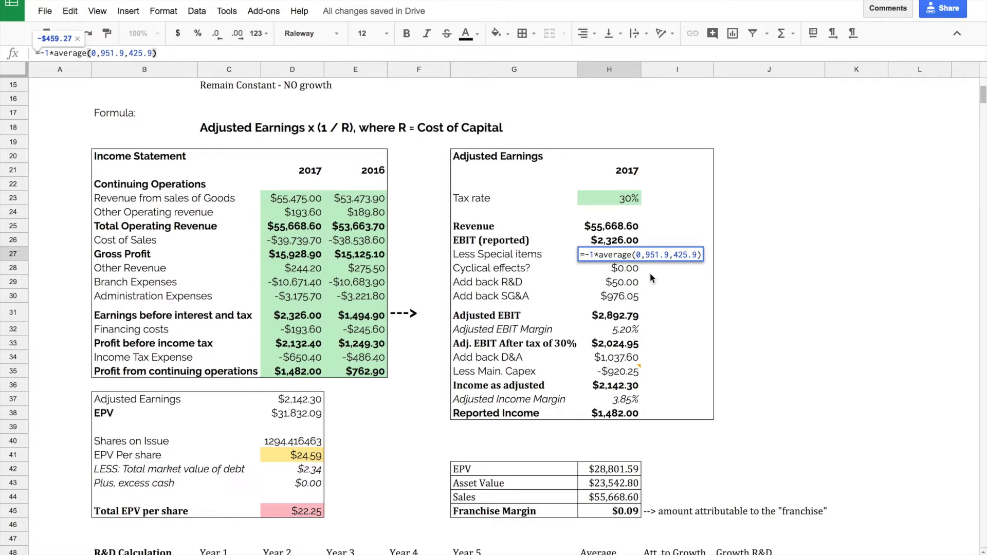
key(Escape)
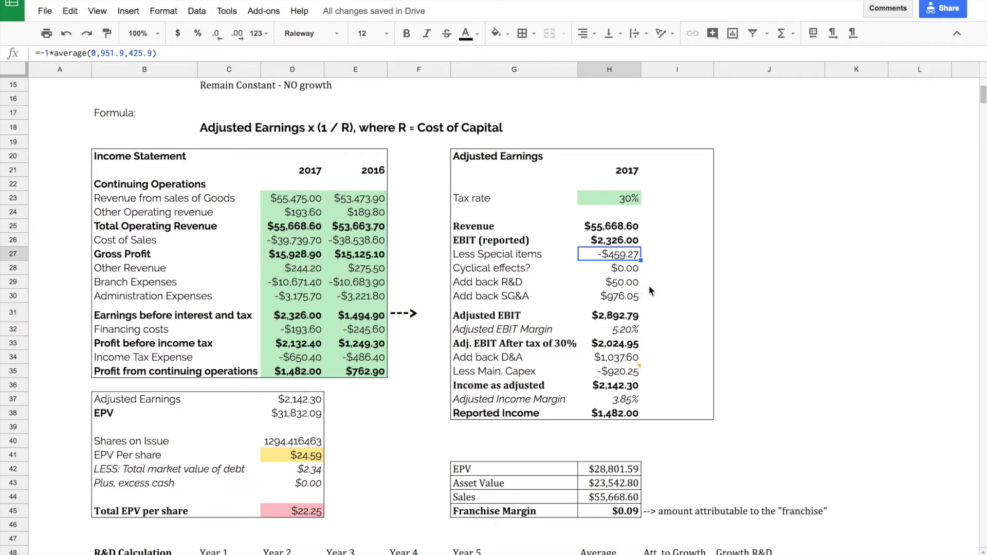
click(507, 271)
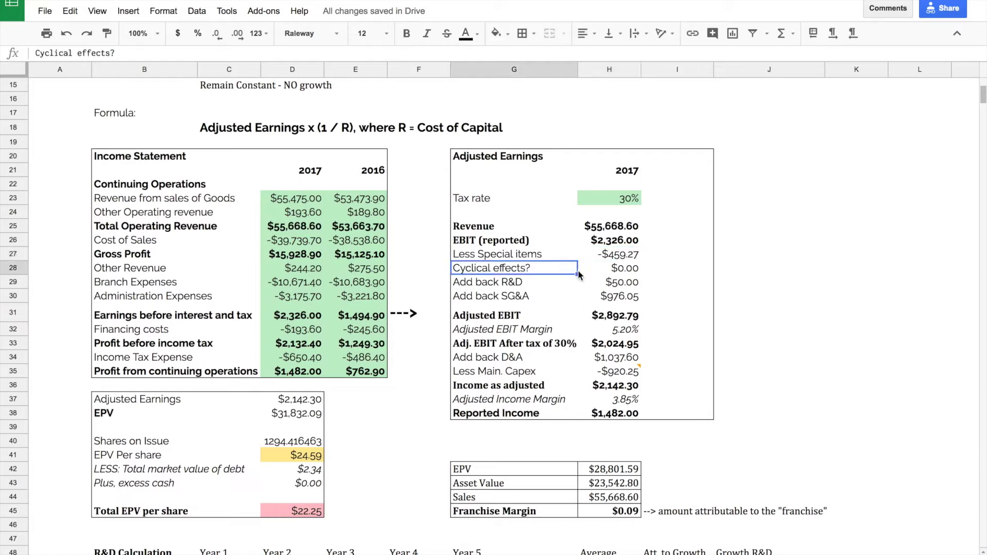
click(640, 272)
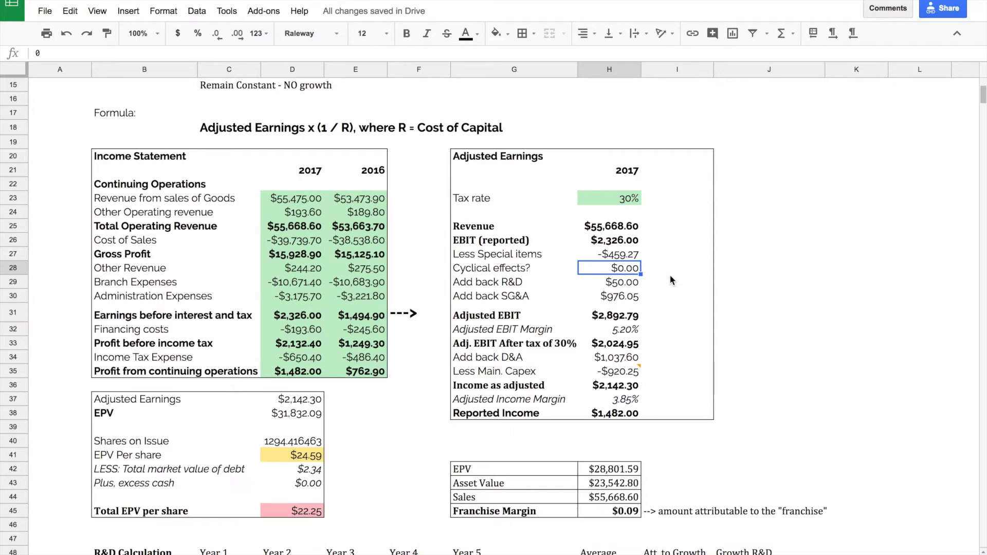
Trace the R&D add-back through the yearly R&D historicals, average, 10% growth attribution and Growth R&D.
click(636, 284)
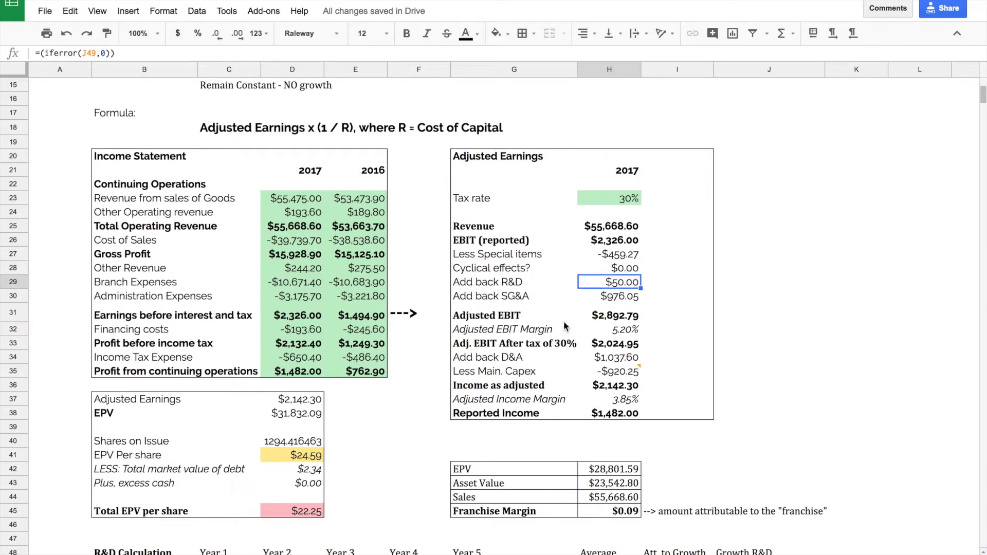
scroll(660, 211, down, 1)
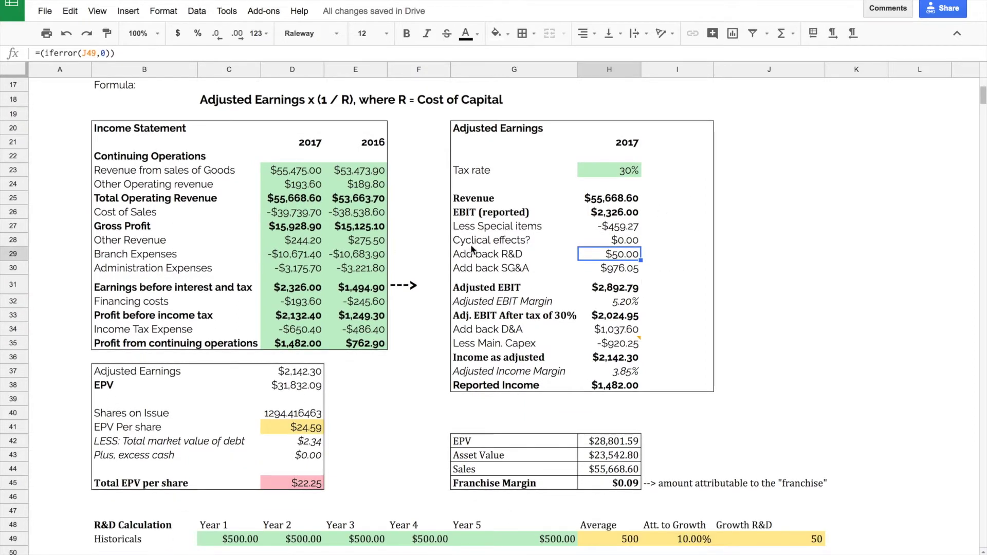
scroll(501, 264, down, 2)
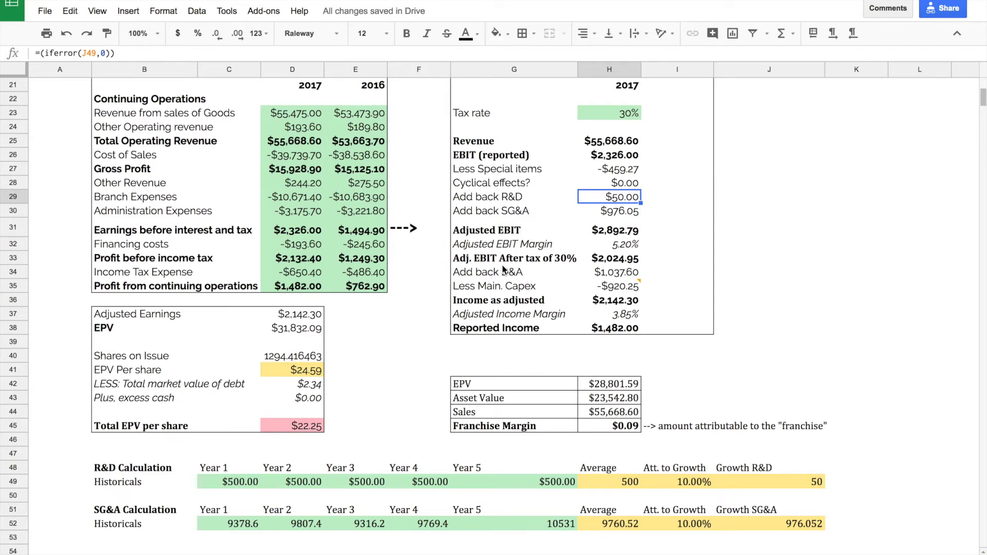
scroll(505, 301, down, 1)
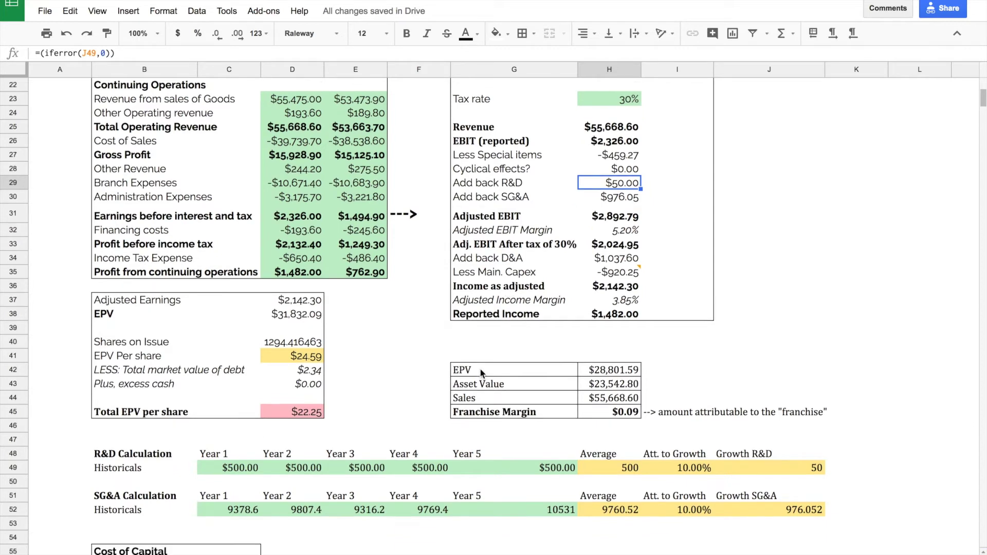
click(265, 472)
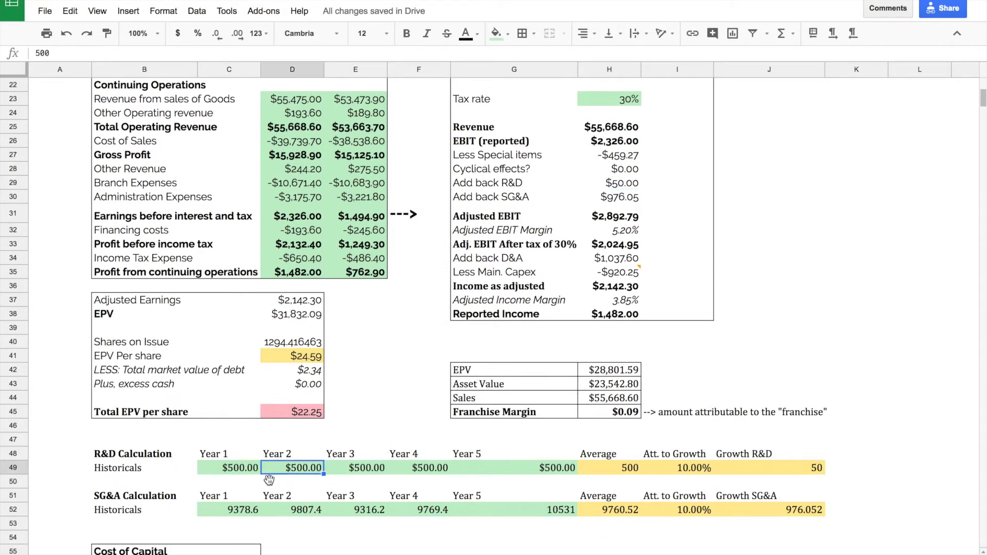
click(234, 472)
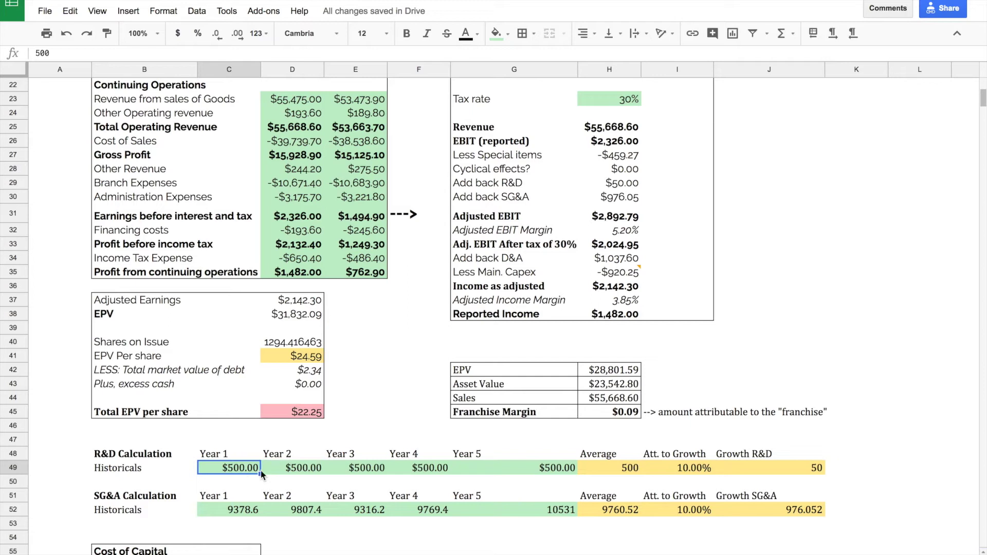
click(275, 470)
click(369, 470)
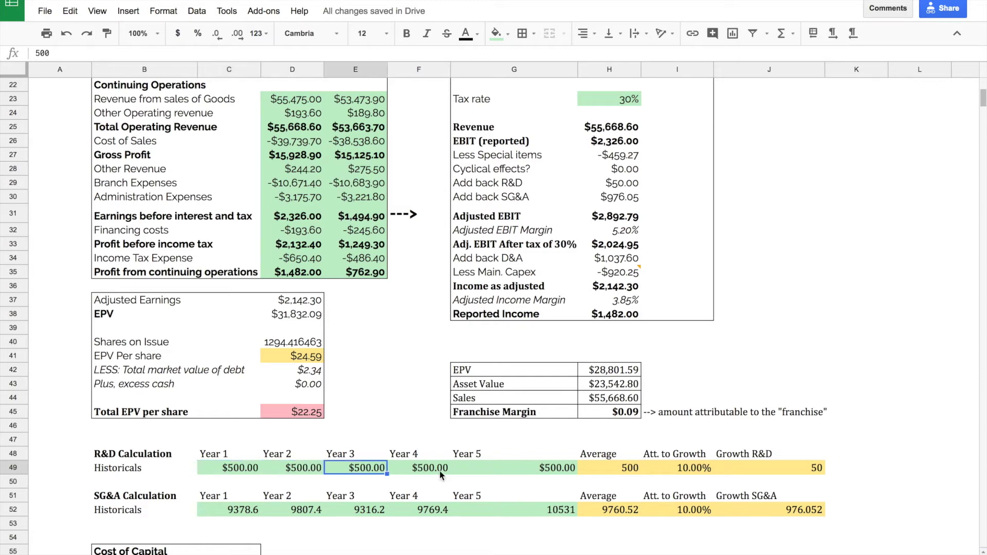
click(443, 470)
click(607, 474)
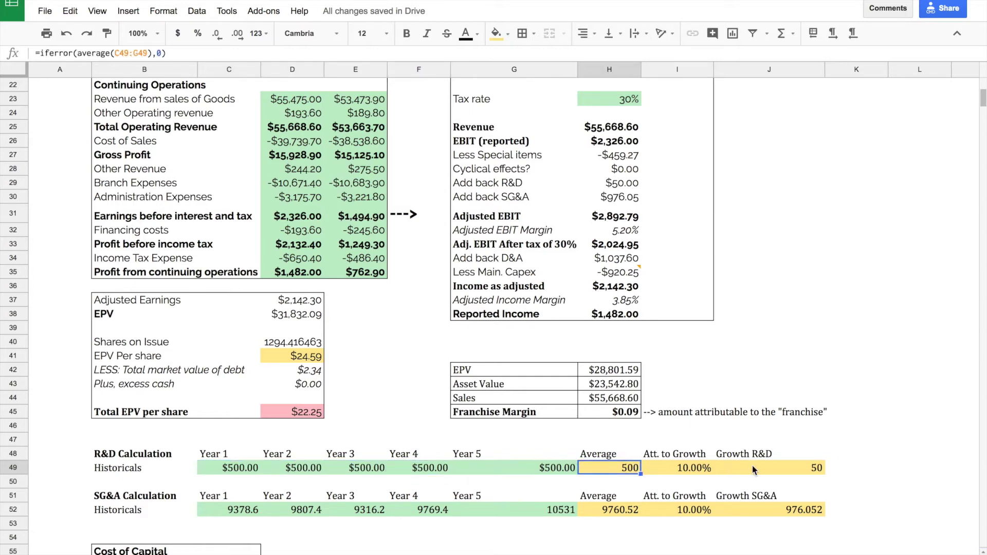
click(685, 468)
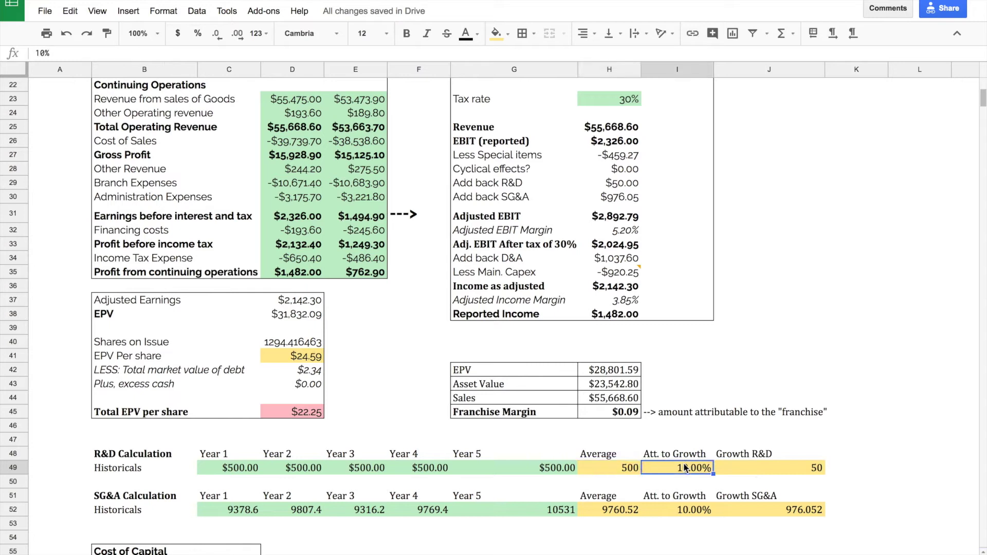
click(780, 467)
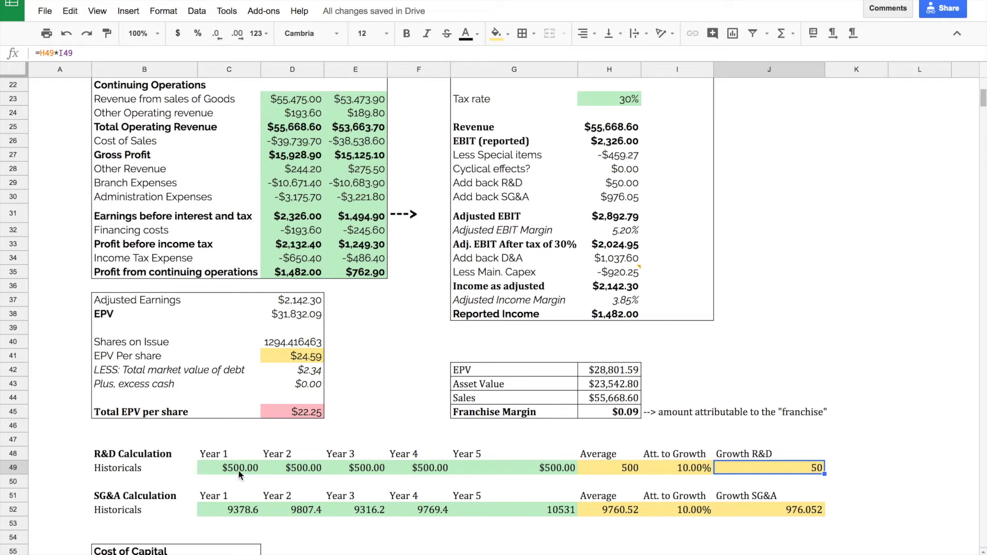
Clear the five R&D historicals in C49:G49 and confirm Add back R&D reads $0.00.
drag(240, 474, 538, 471)
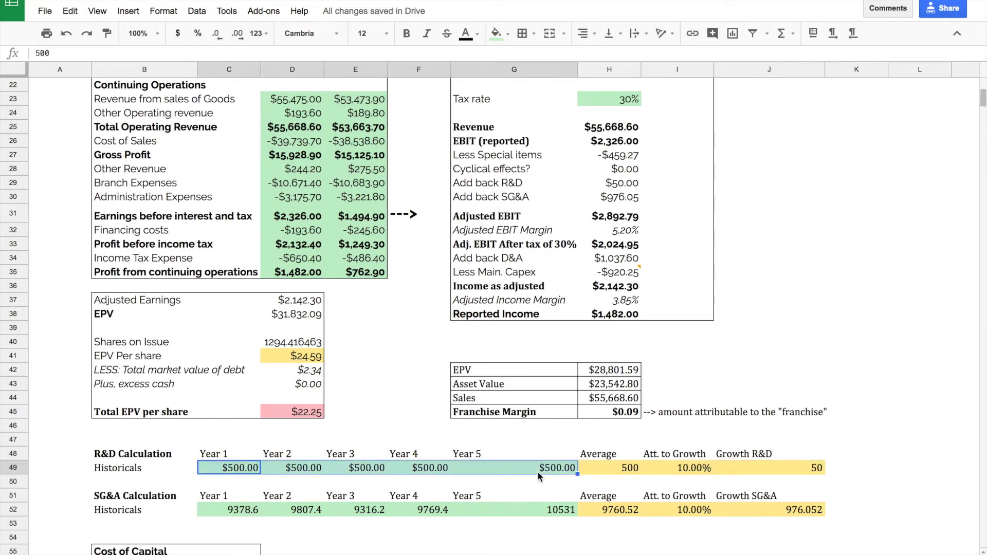
key(Delete)
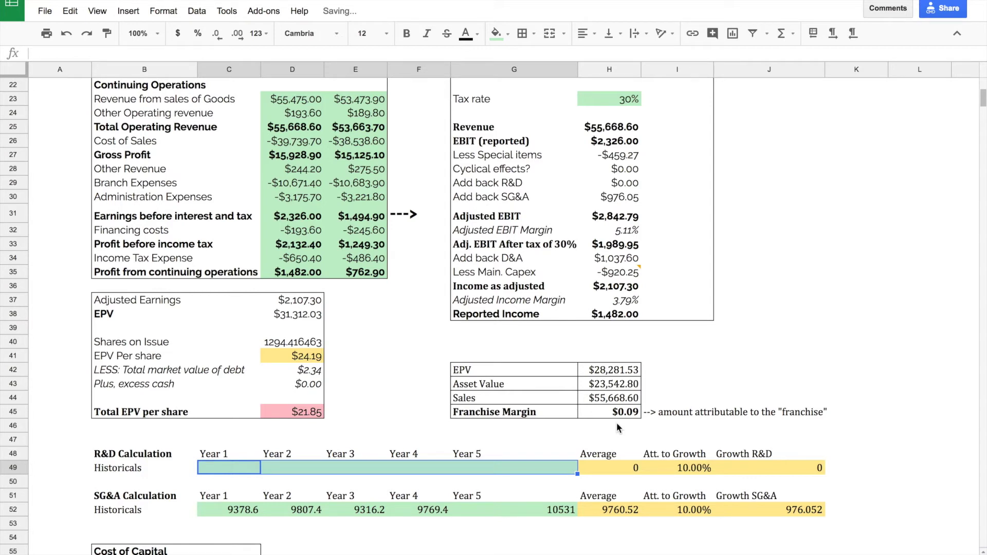
click(543, 439)
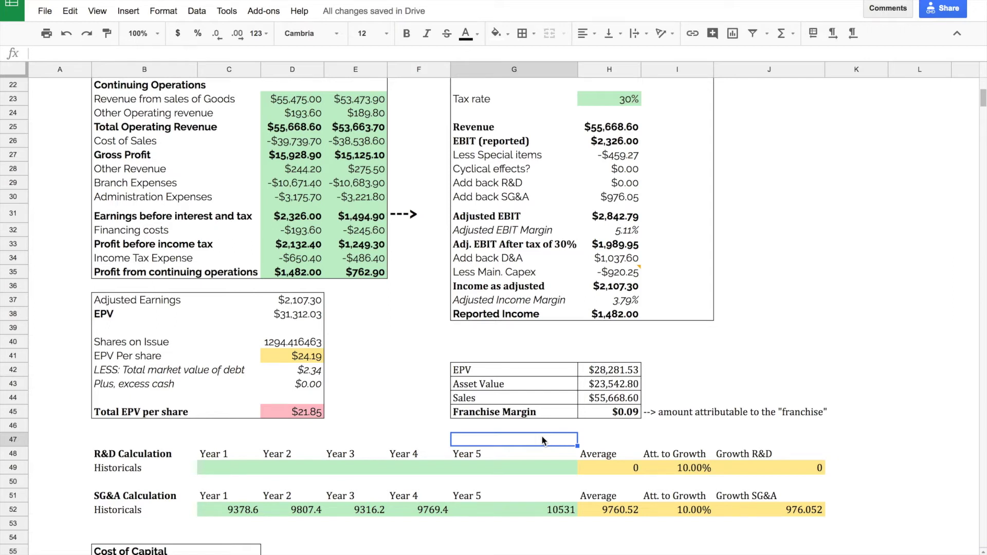
click(582, 438)
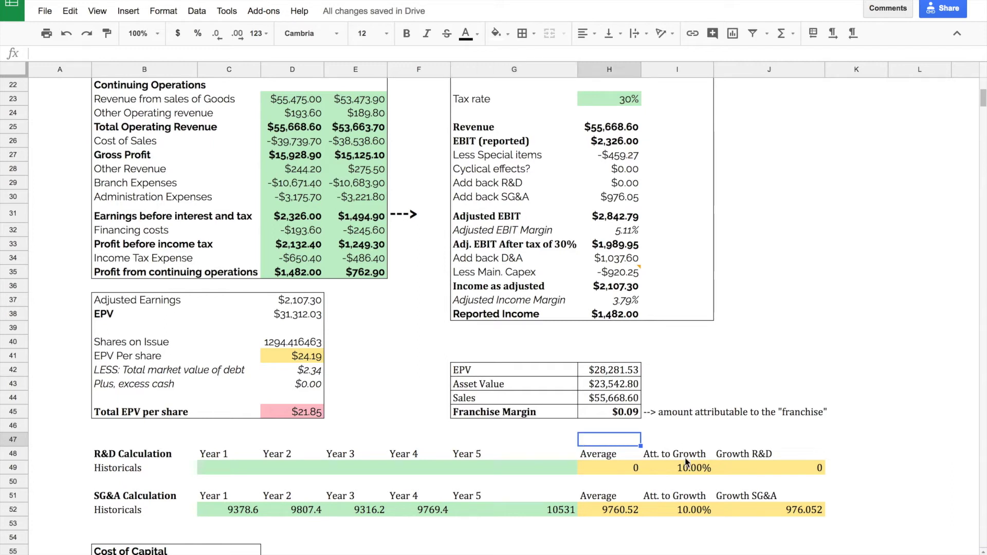
click(690, 471)
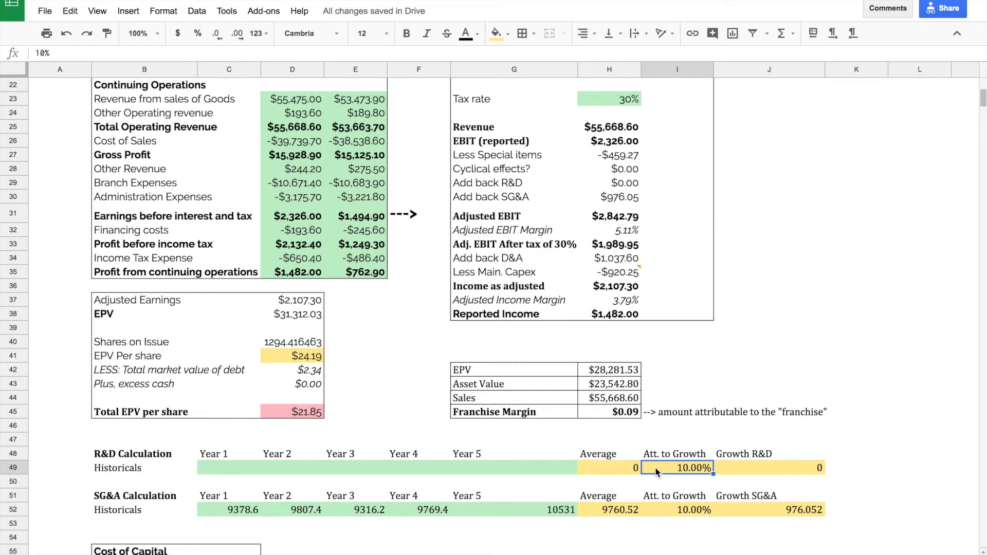
click(631, 184)
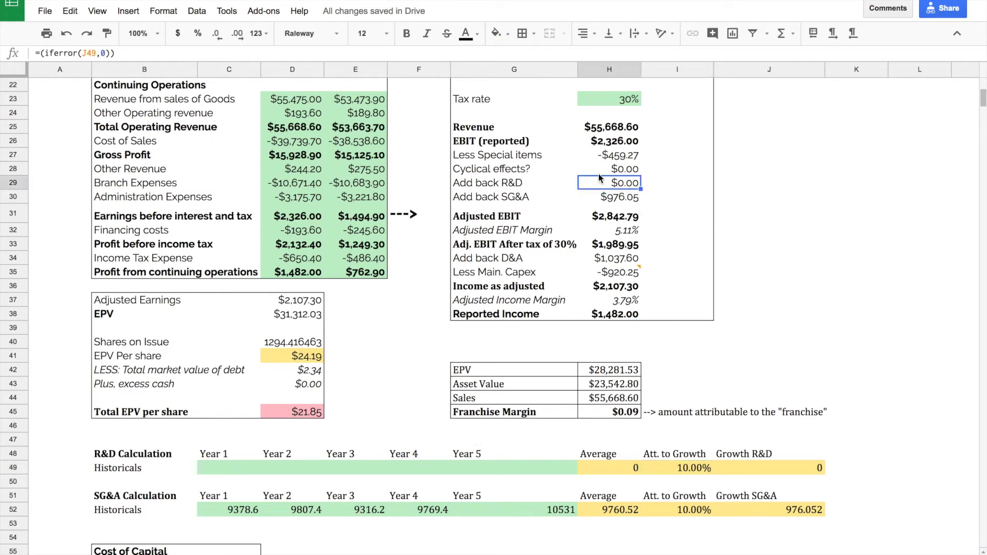
Check the Add back SG&A line, now $976.05, with adjusted EBIT at $2,842.79.
scroll(596, 258, down, 1)
mouse_move(596, 258)
scroll(596, 258, down, 1)
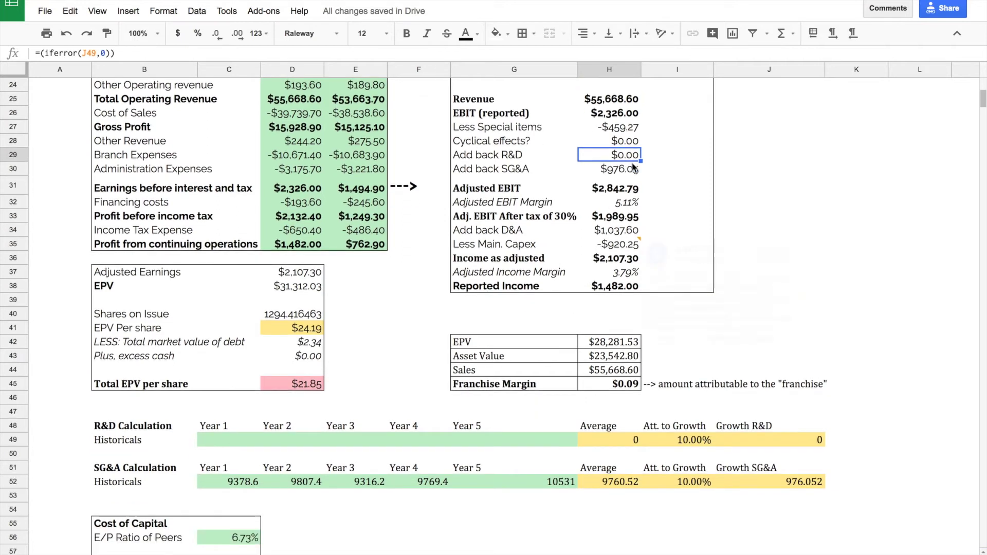
click(519, 174)
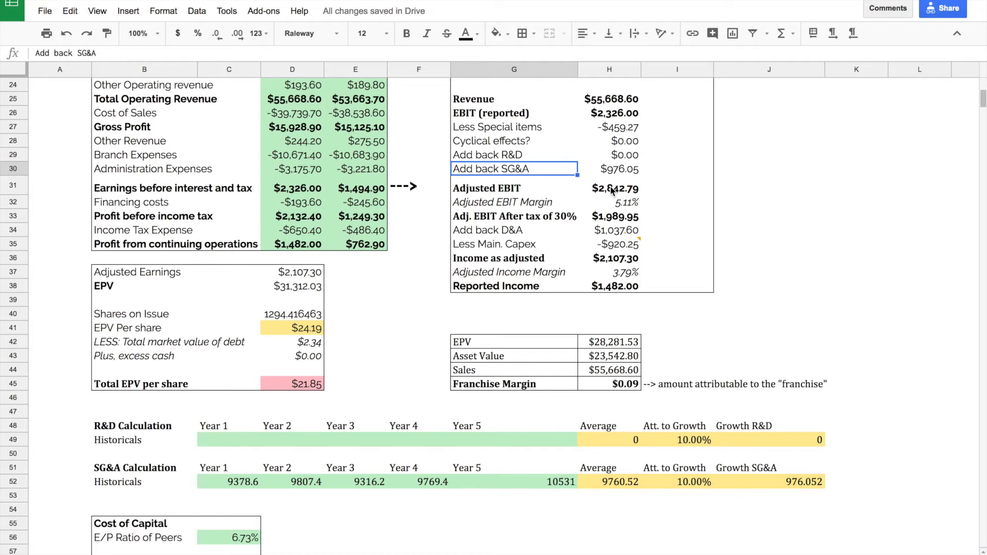
Review the yearly SG&A historicals, the SG&A average formula and growth attribution cell I52.
click(238, 485)
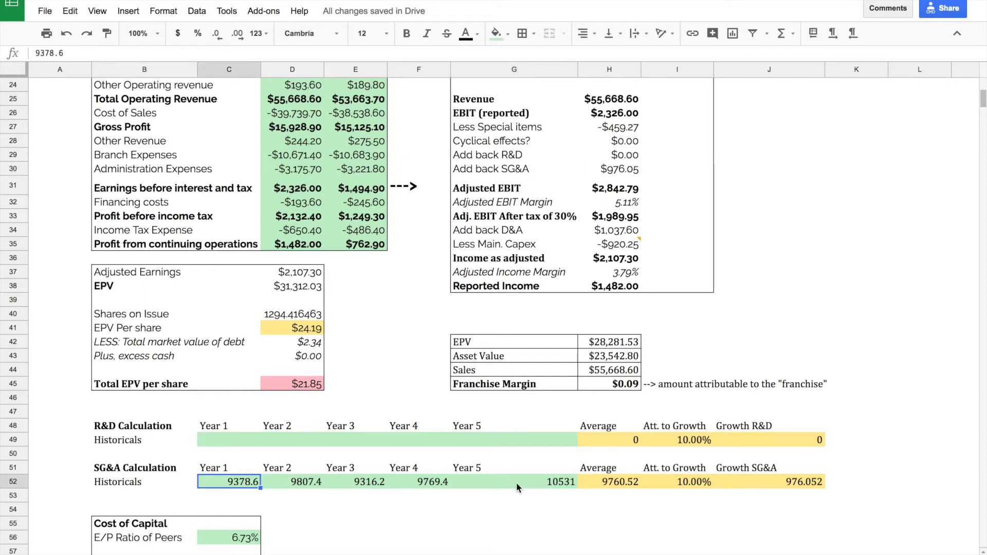
drag(489, 483, 205, 486)
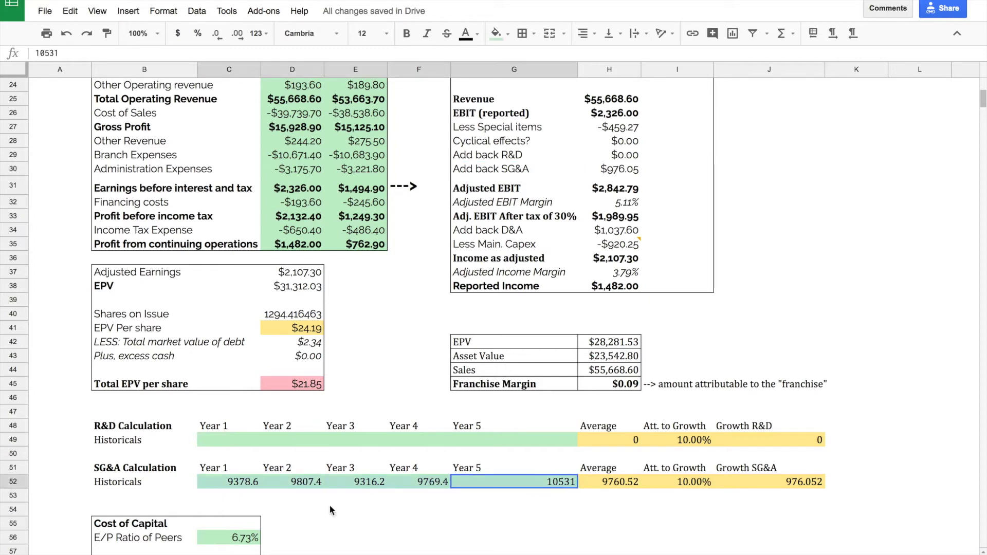
click(564, 498)
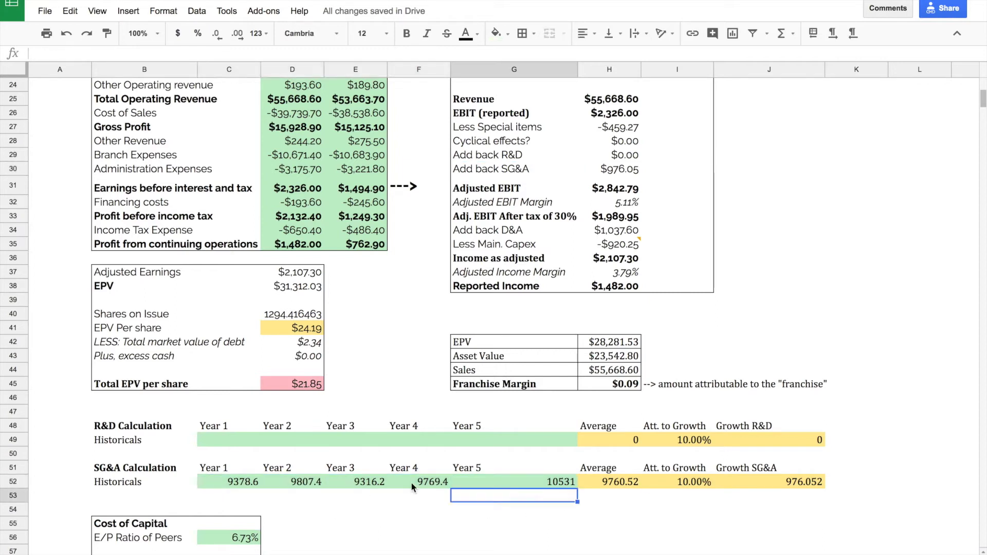
click(596, 484)
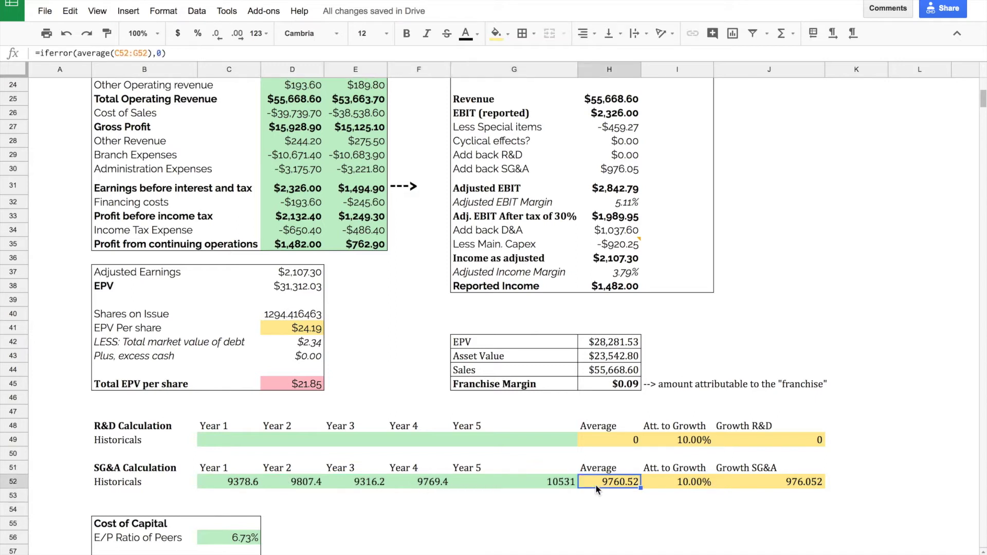
click(686, 483)
click(684, 494)
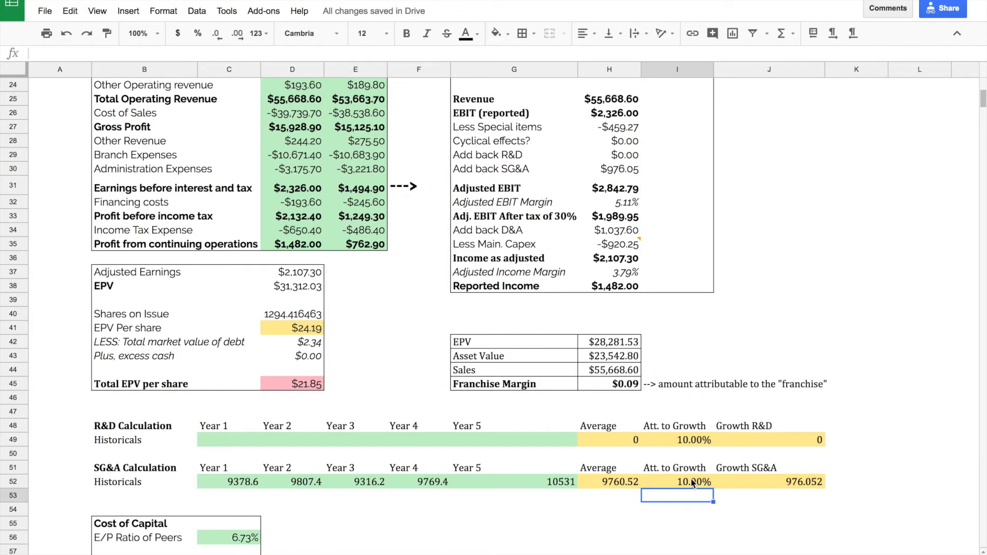
click(691, 479)
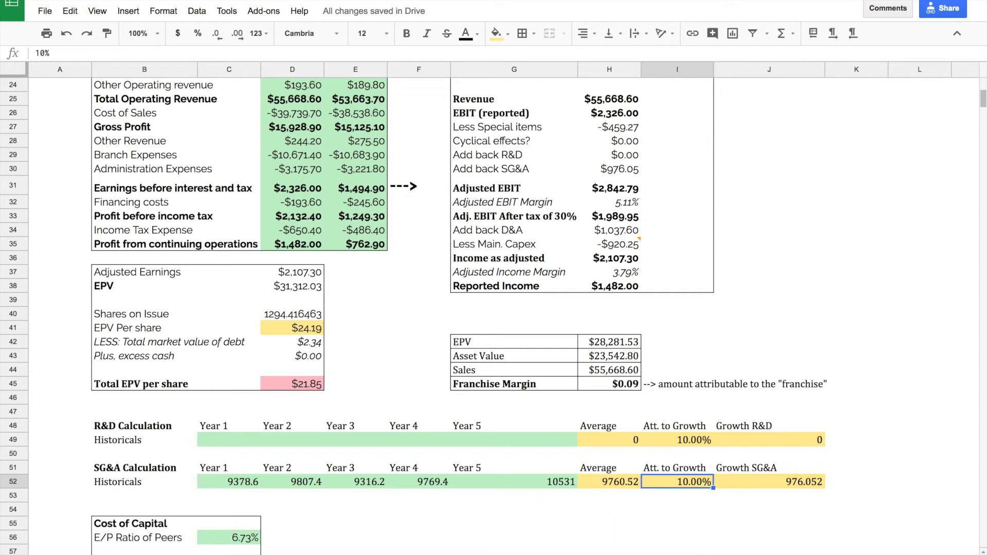
Try a 20% SG&A growth attribution, lifting the SG&A add-back to $1,952.10.
text(20)
key(Return)
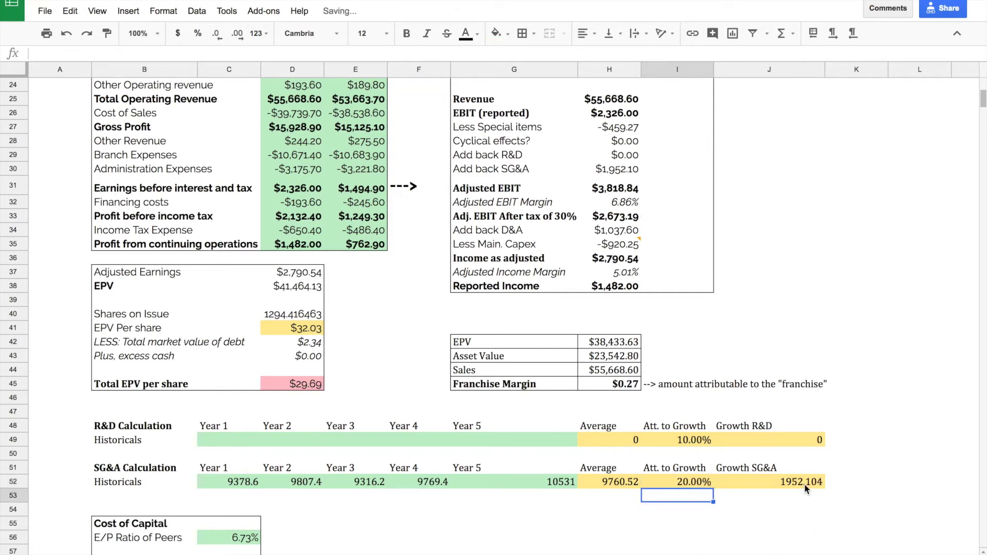
click(804, 483)
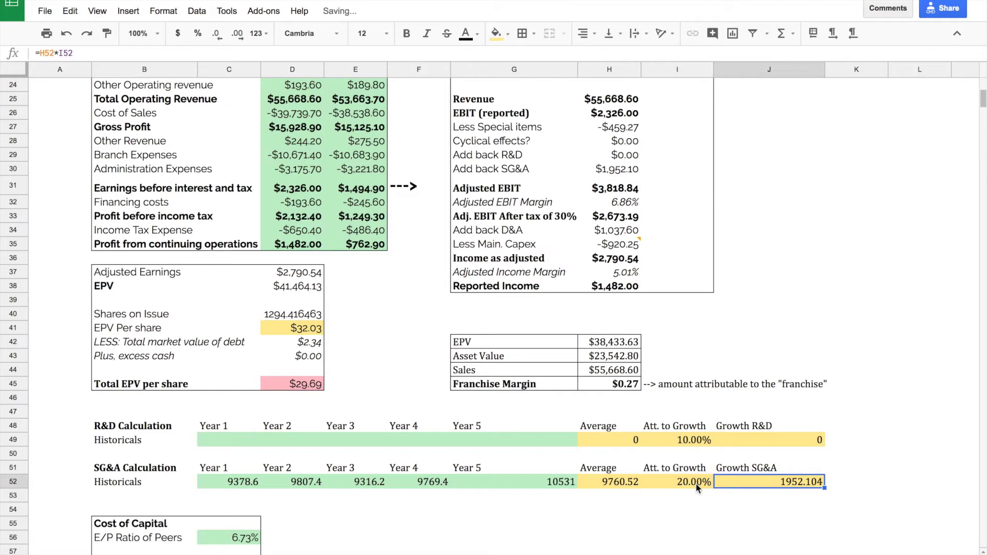
click(603, 173)
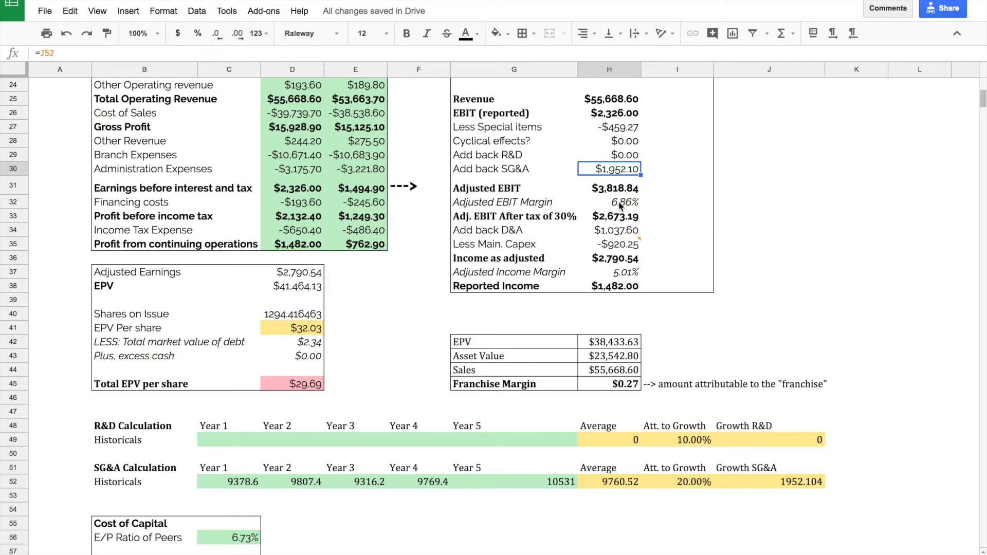
Change the SG&A growth attribution to 15% and check the $1,464.08 add-back and Adjusted EBIT.
click(694, 483)
text(15%)
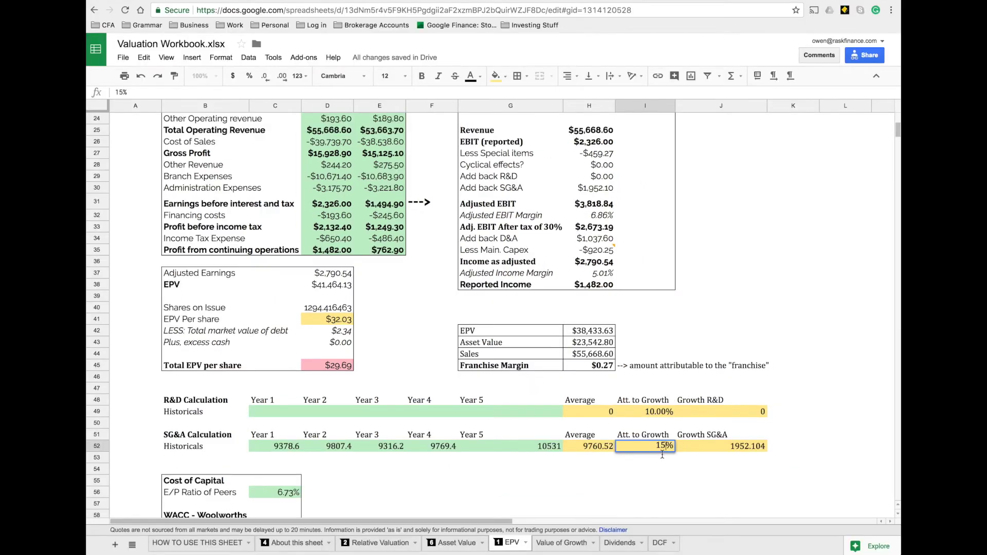
key(Return)
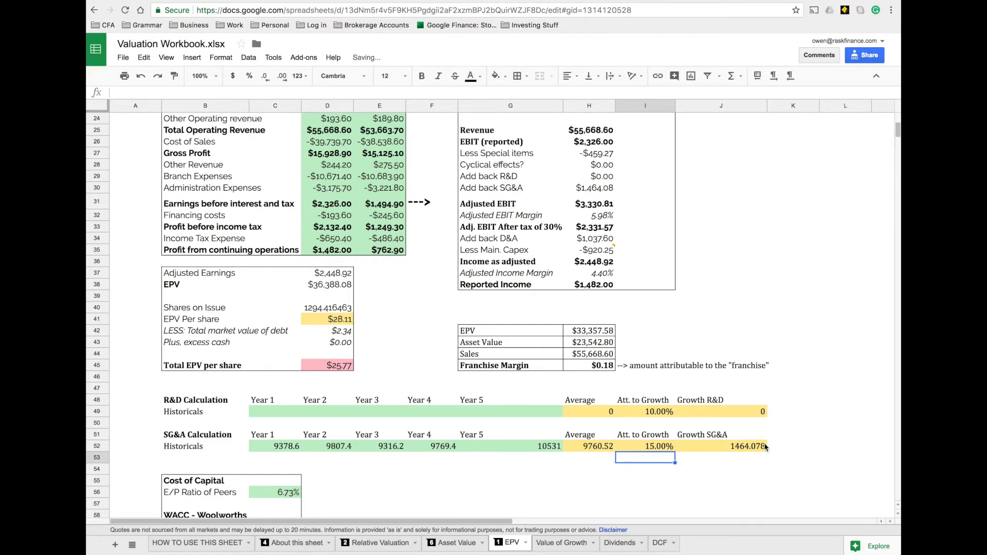
click(746, 445)
click(596, 189)
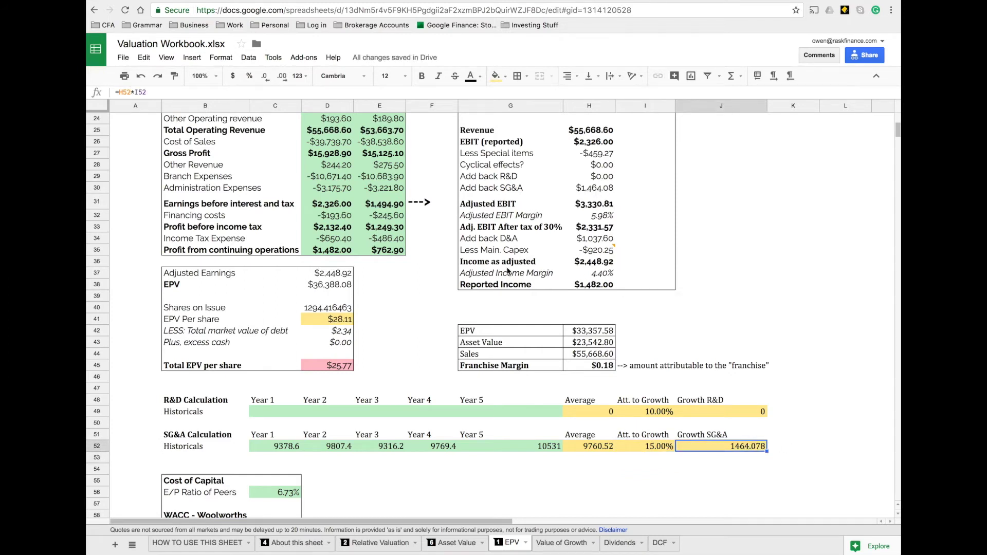
click(594, 204)
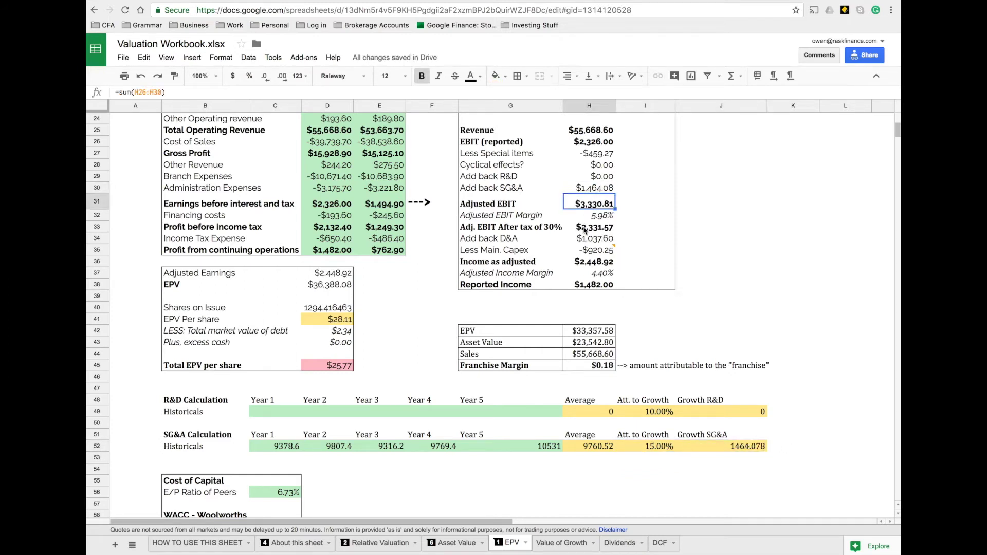
click(501, 218)
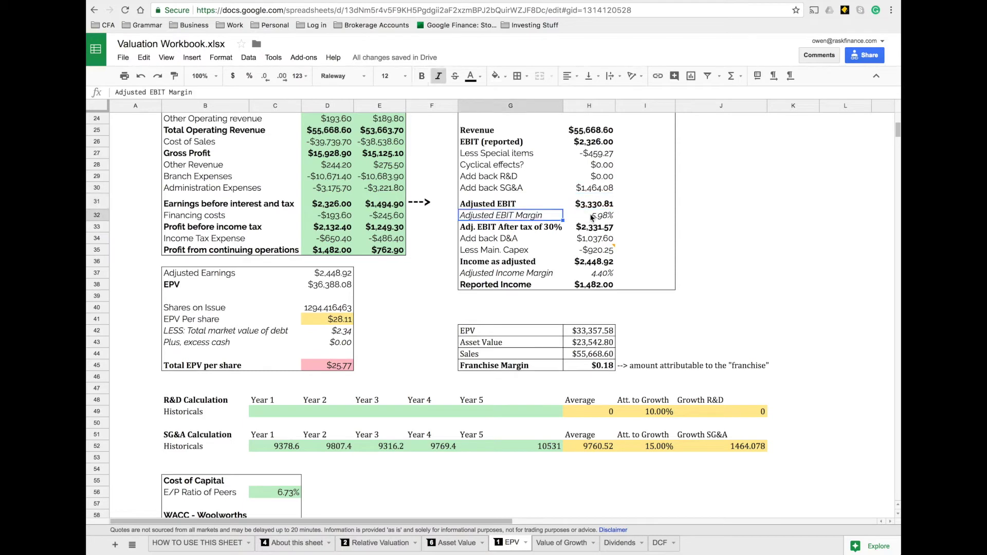
click(592, 218)
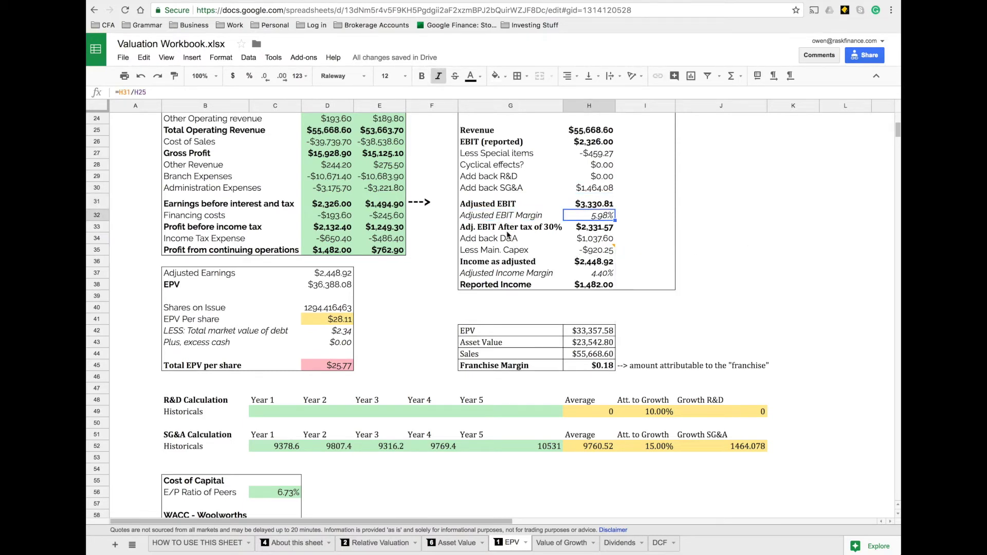
click(507, 230)
click(595, 231)
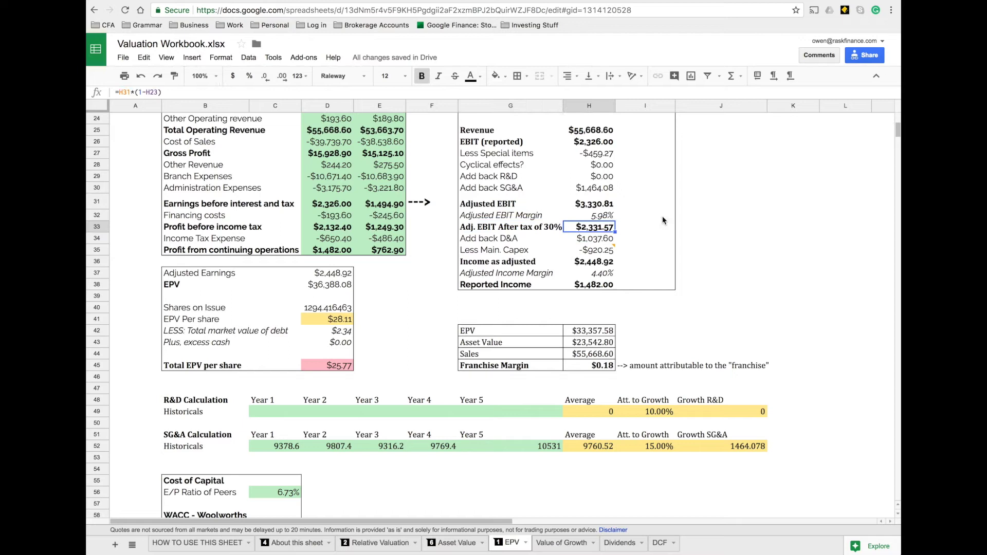
scroll(658, 220, up, 3)
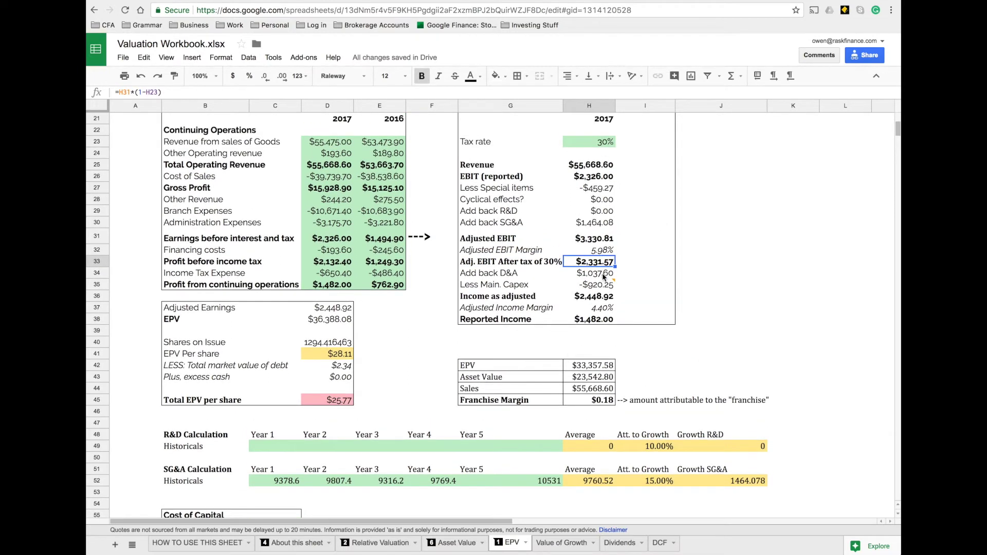
click(607, 143)
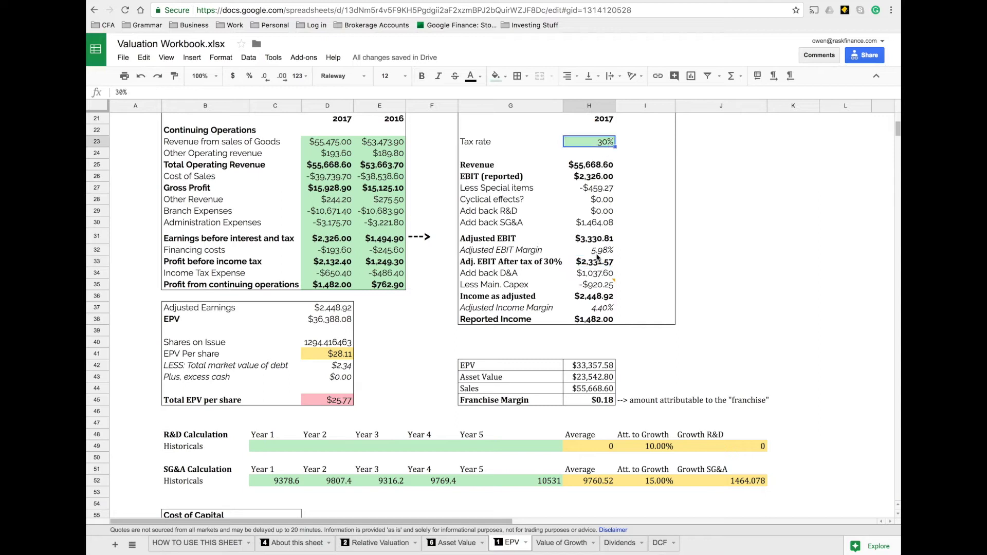
double_click(591, 262)
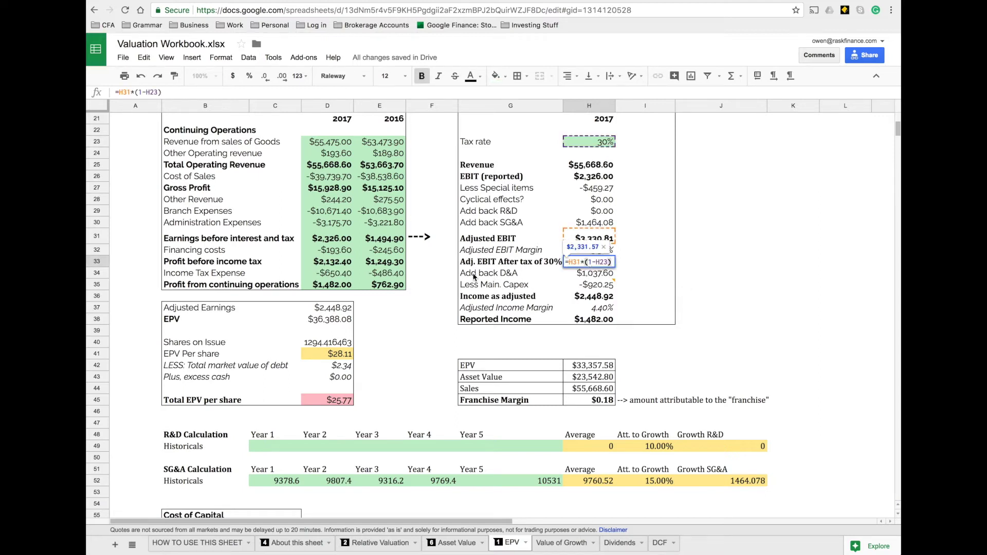
key(Escape)
scroll(473, 279, down, 2)
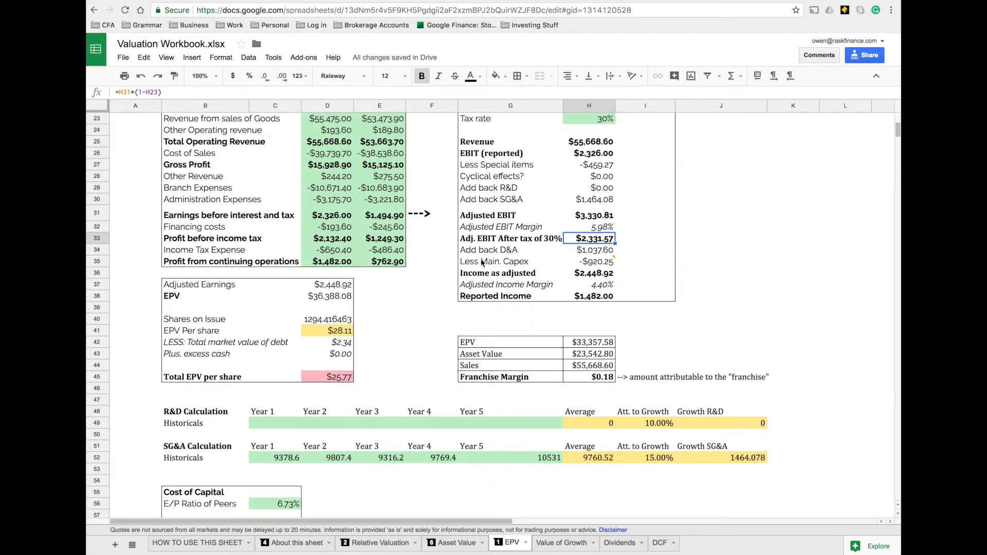
click(595, 253)
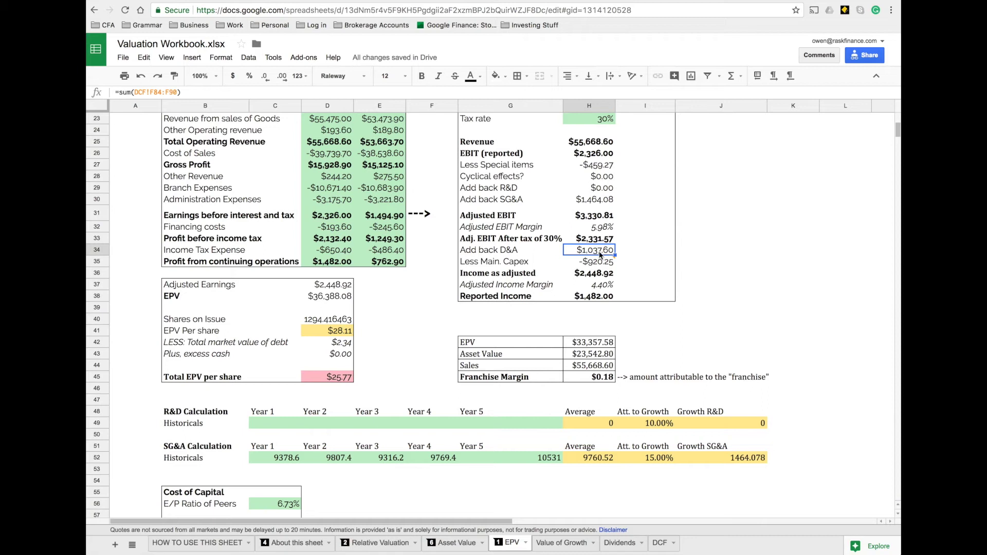
click(535, 266)
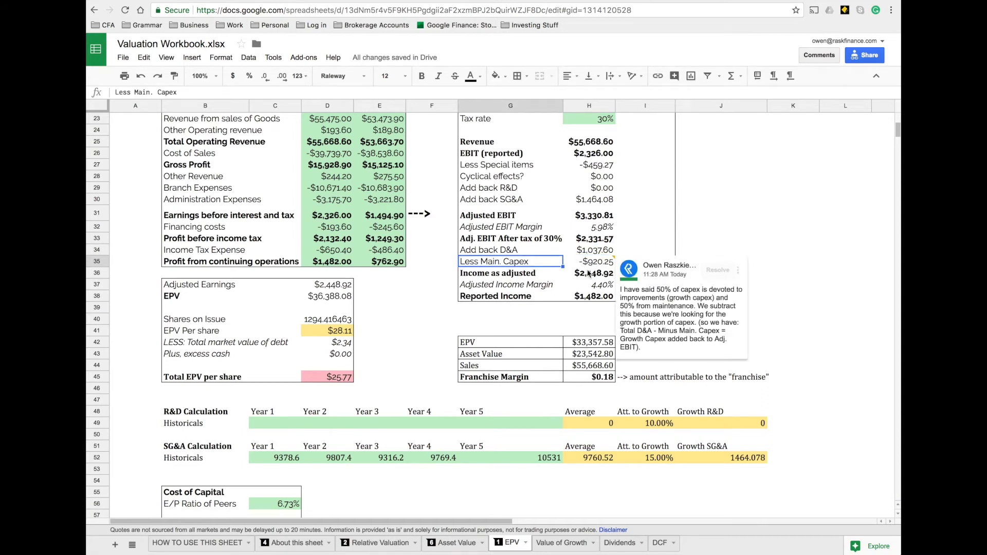
click(573, 263)
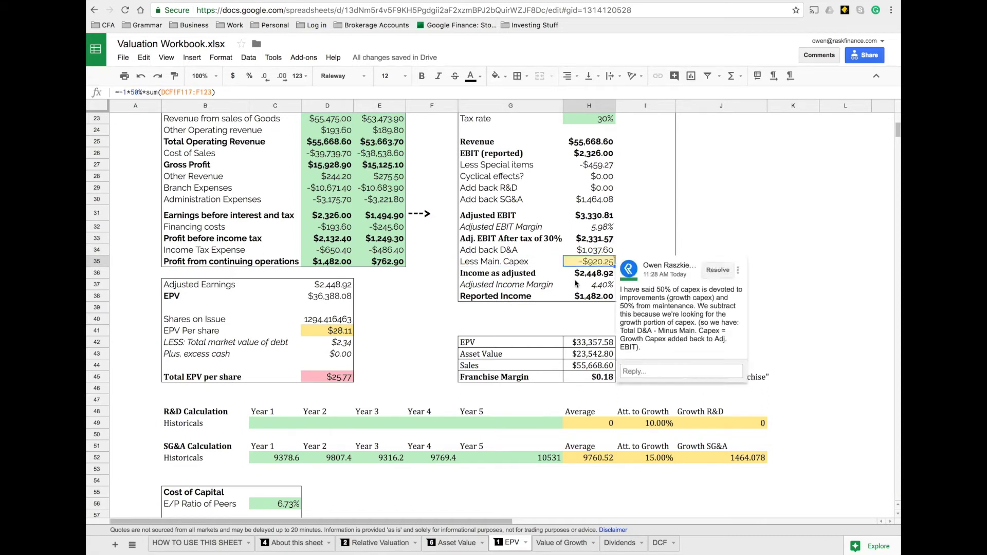
click(531, 264)
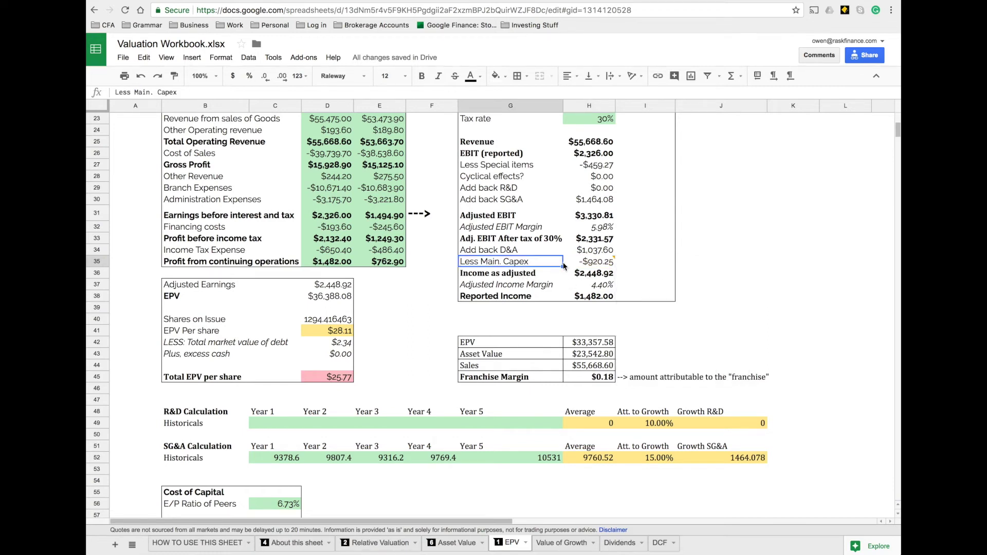
click(582, 266)
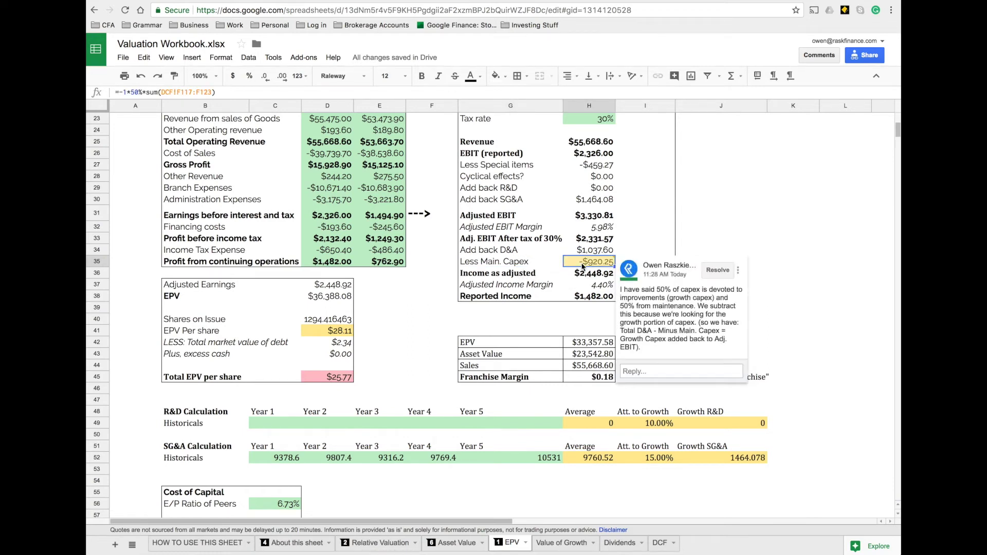
click(544, 266)
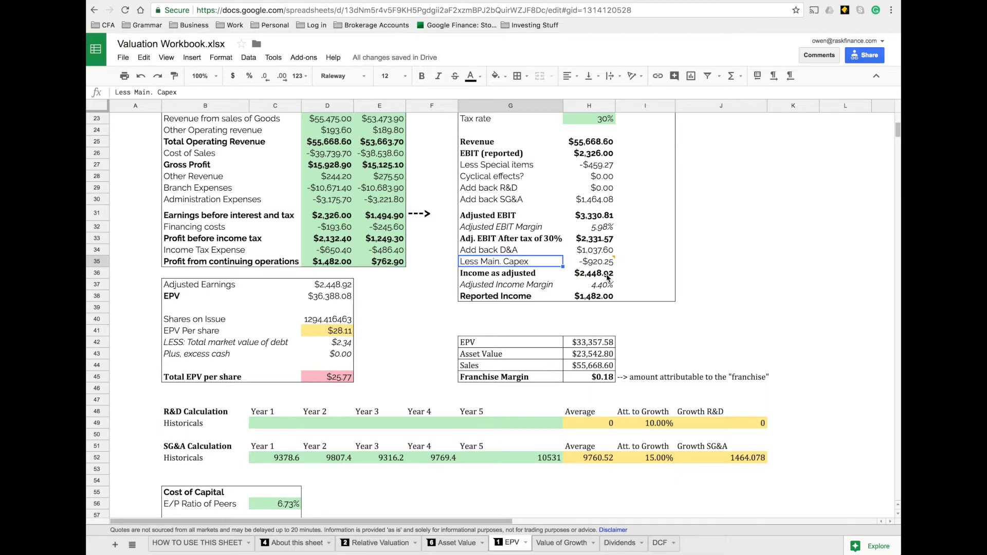
mouse_move(598, 266)
click(579, 269)
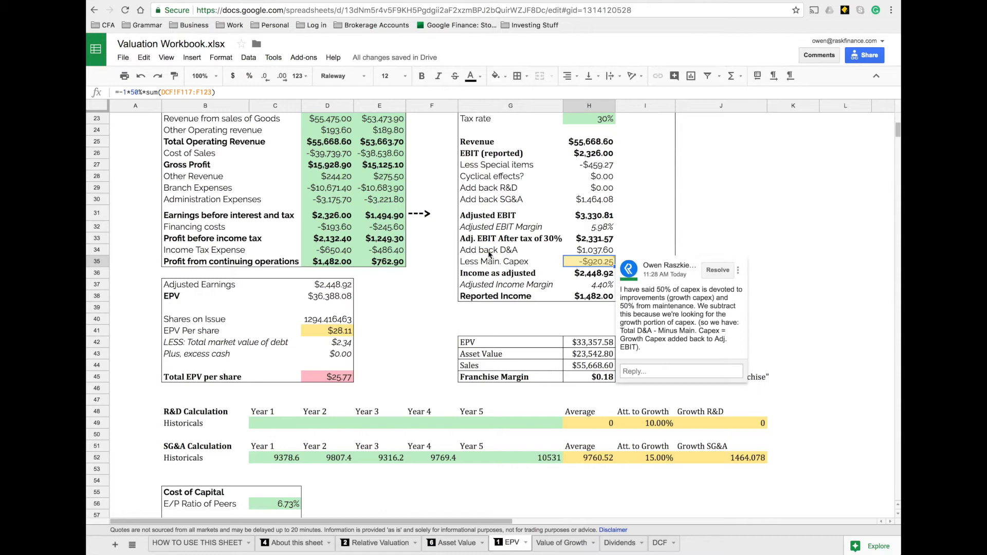
click(501, 263)
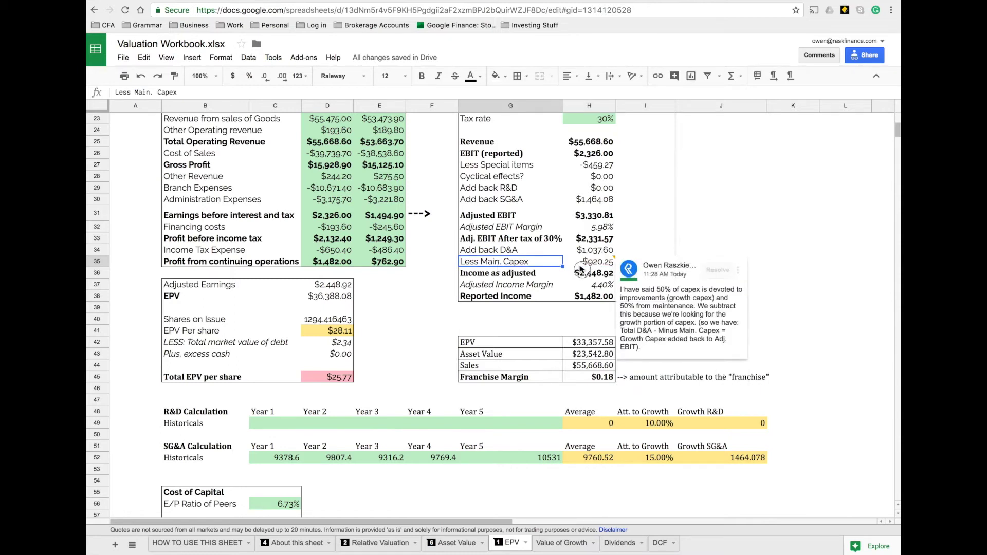
double_click(580, 266)
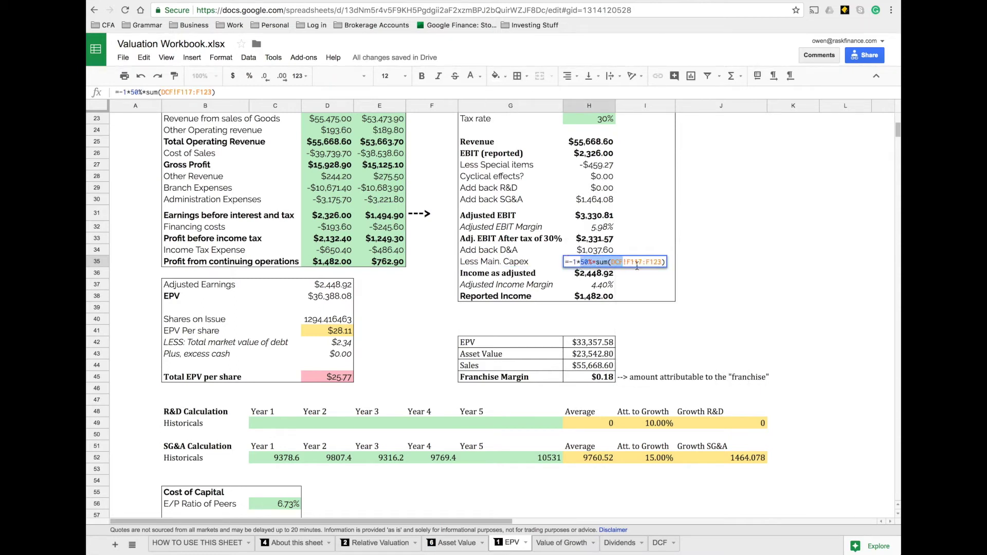
click(591, 264)
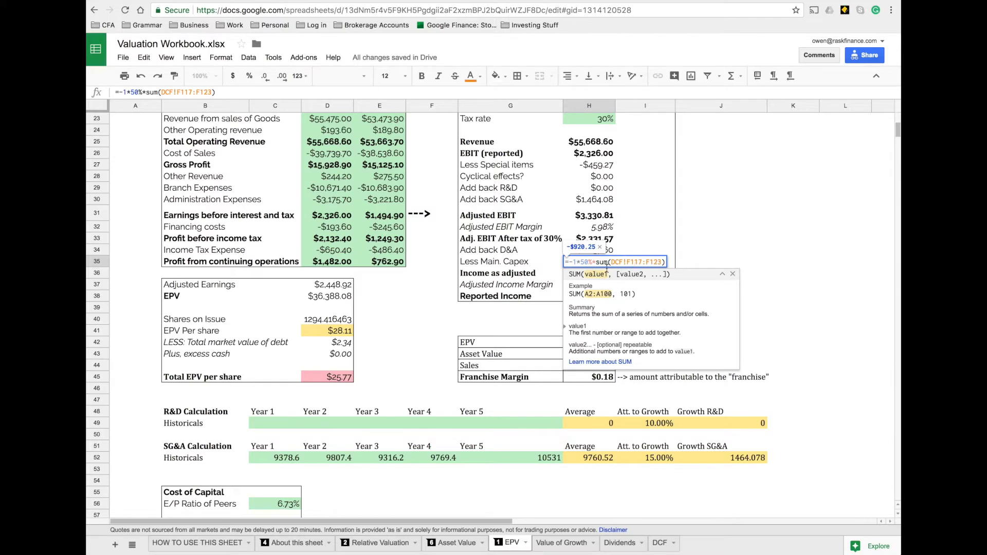
key(Return)
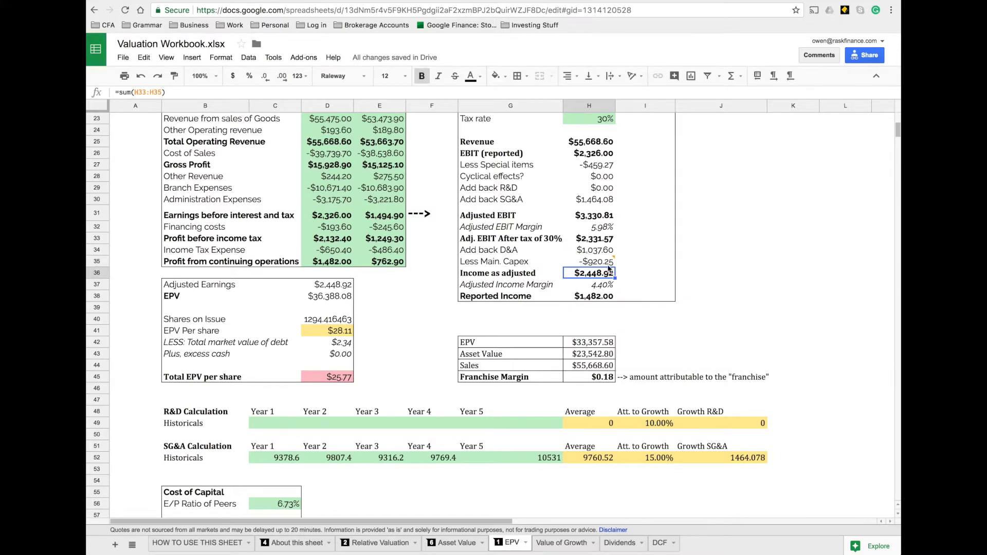
mouse_move(608, 267)
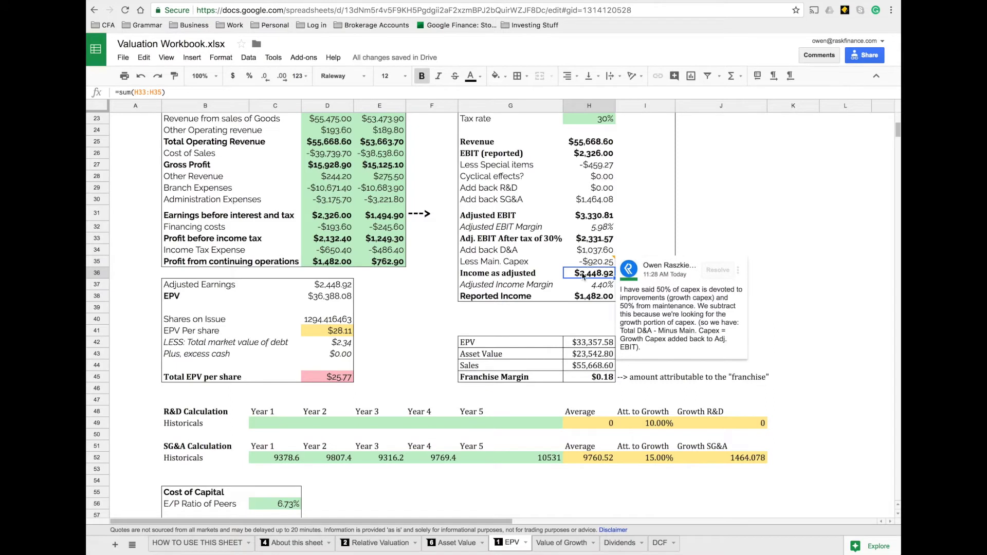
click(492, 254)
key(shift+Down)
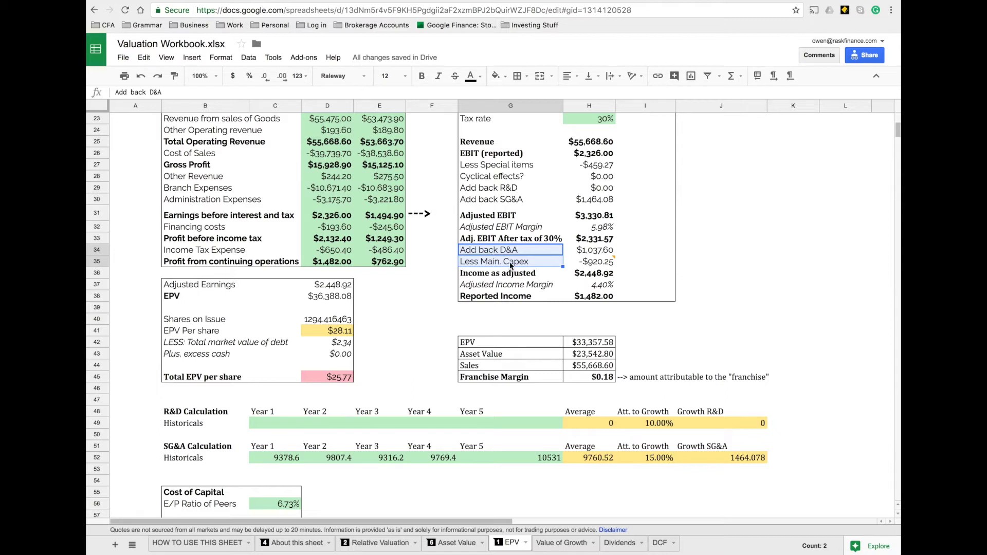
click(515, 254)
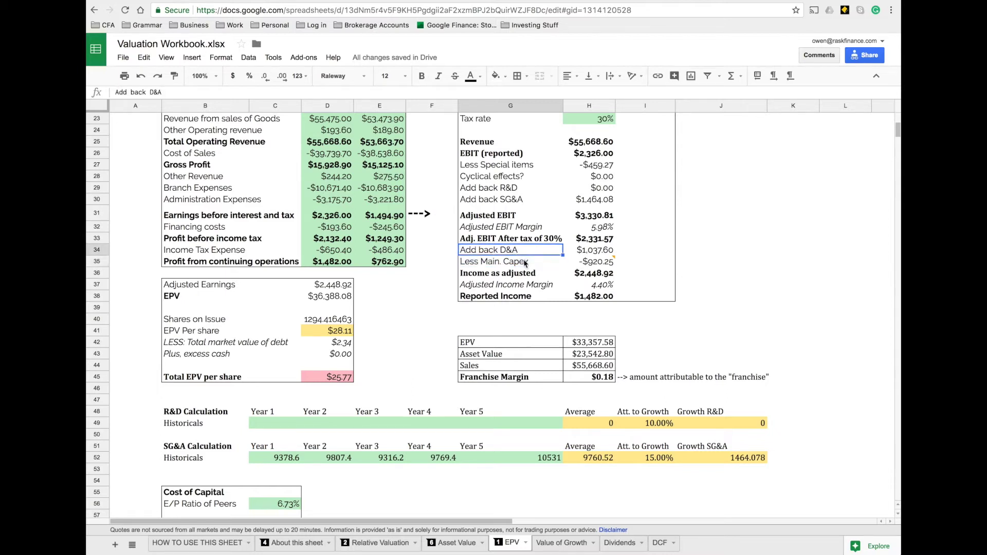
click(524, 263)
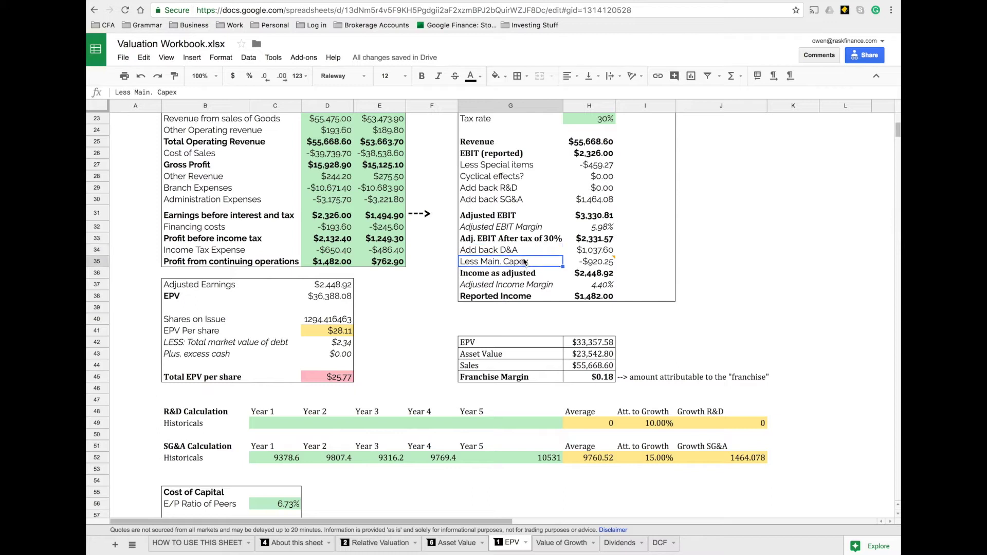
click(525, 253)
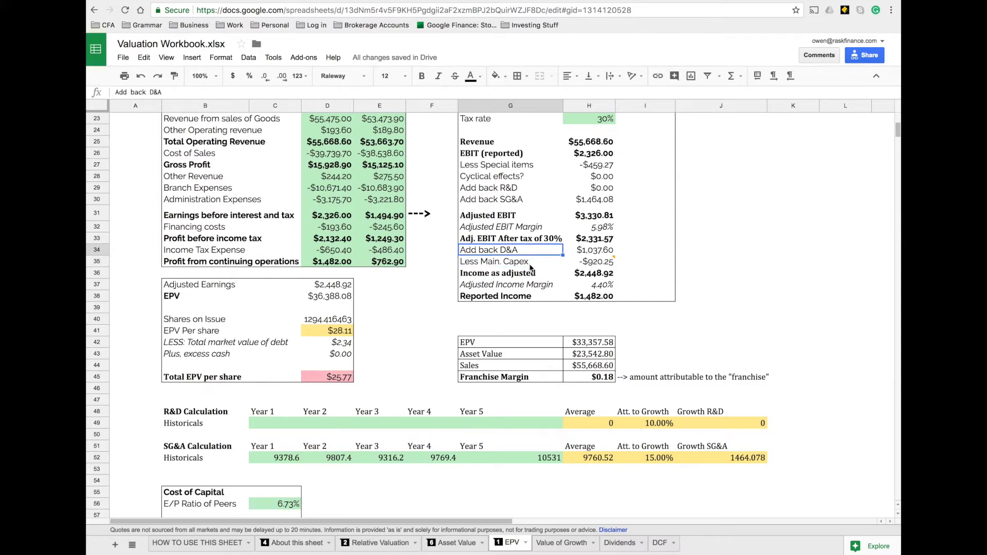
click(531, 267)
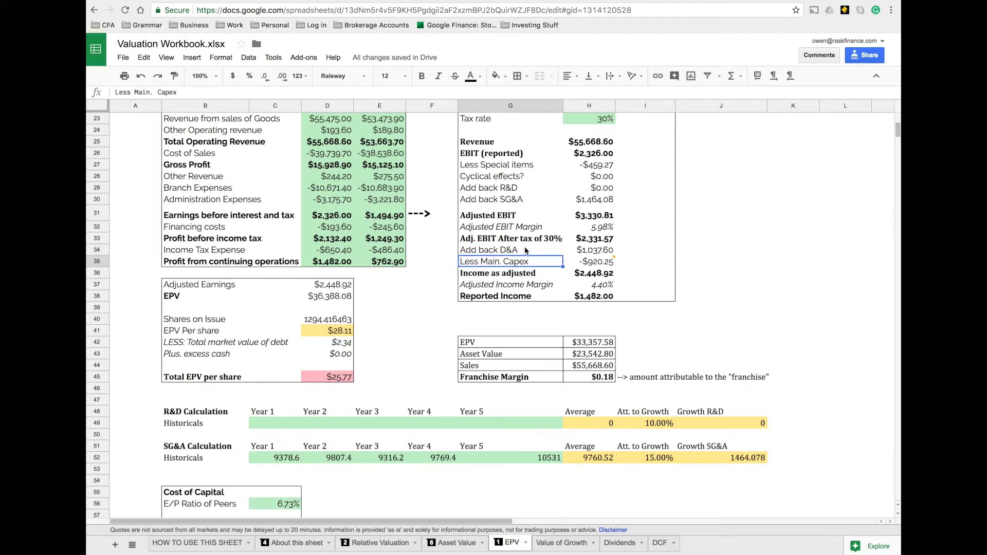
click(527, 253)
click(500, 241)
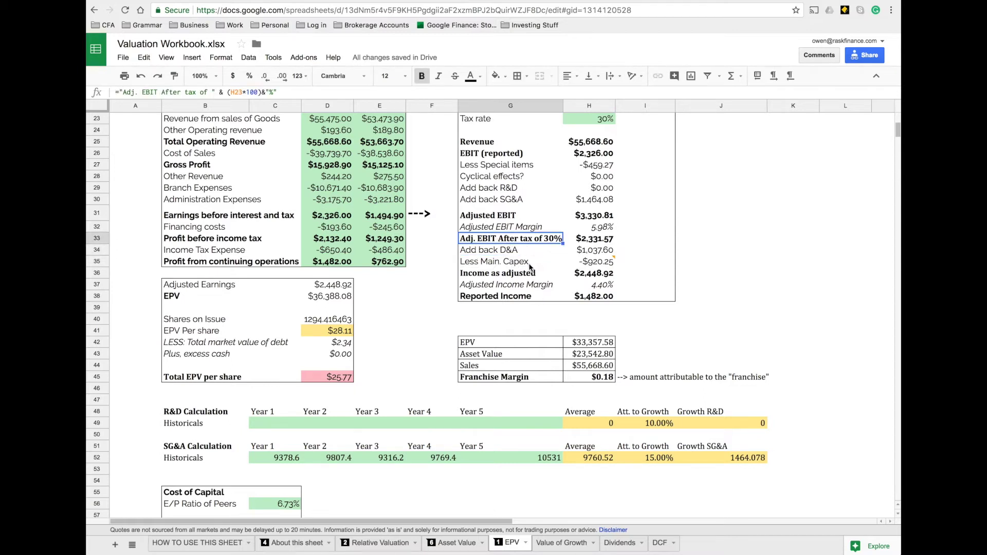
click(596, 276)
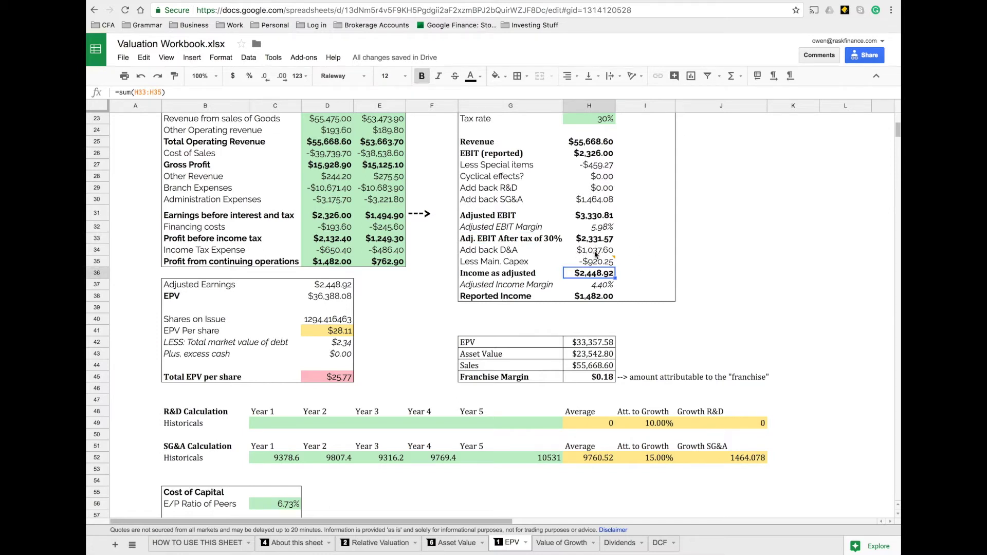
mouse_move(604, 261)
click(592, 287)
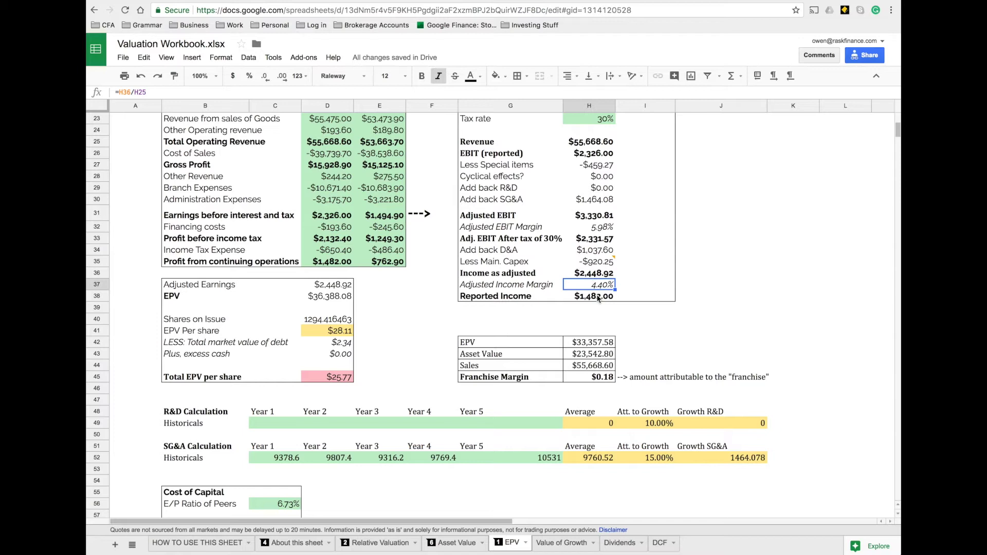
click(598, 297)
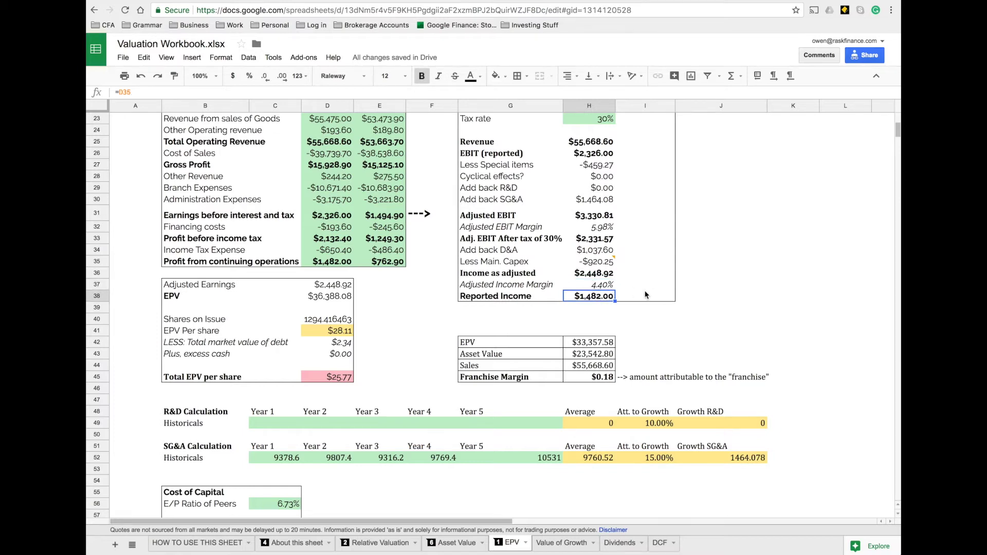
click(329, 263)
click(598, 298)
click(598, 277)
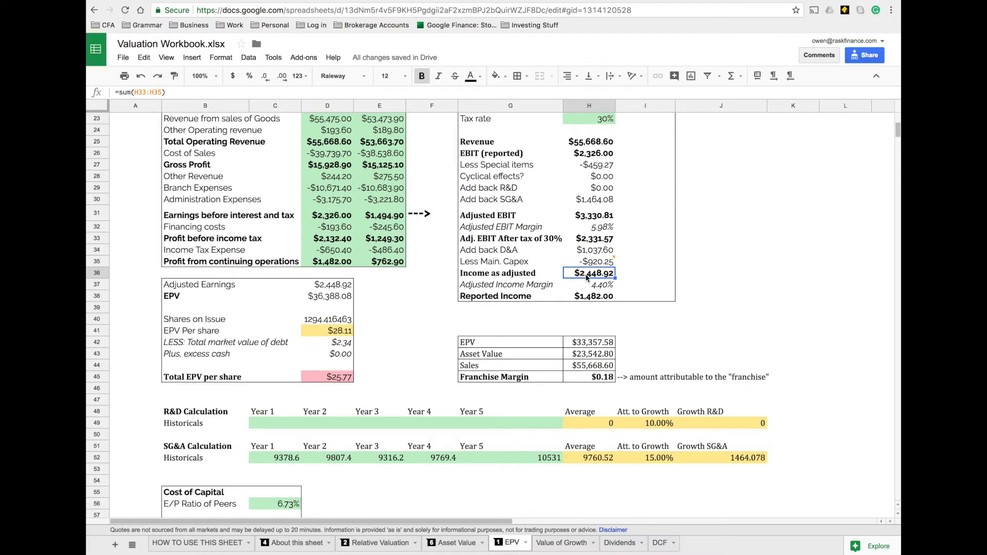
click(343, 286)
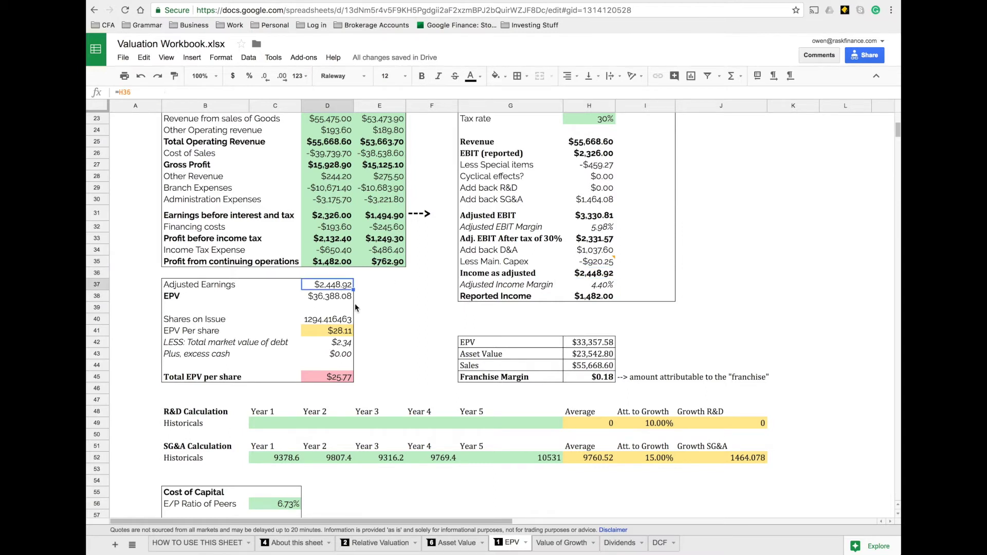
Review the cost of capital definition and set D38's EPV to =D37*(1/C56), giving $36,388.08.
scroll(355, 306, up, 1)
scroll(355, 307, up, 3)
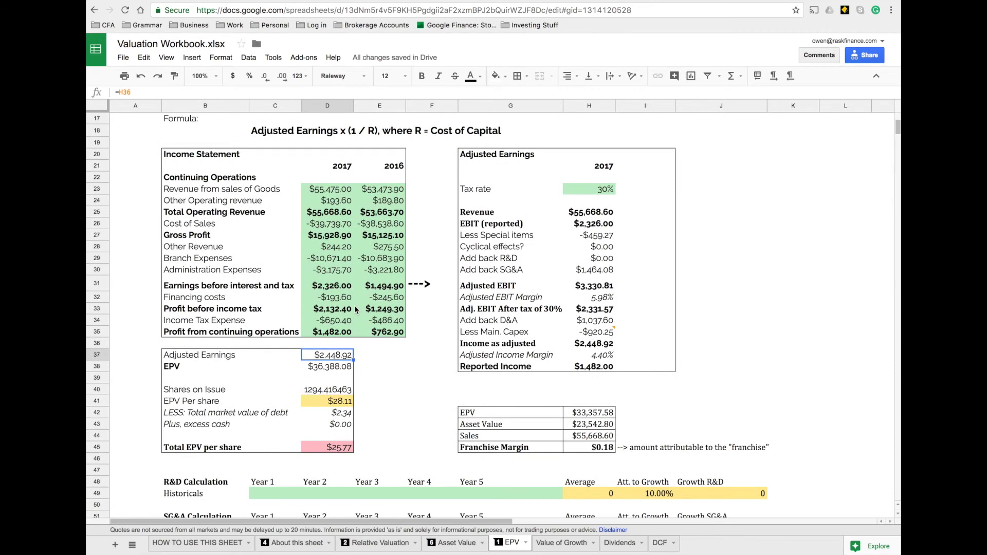
click(448, 146)
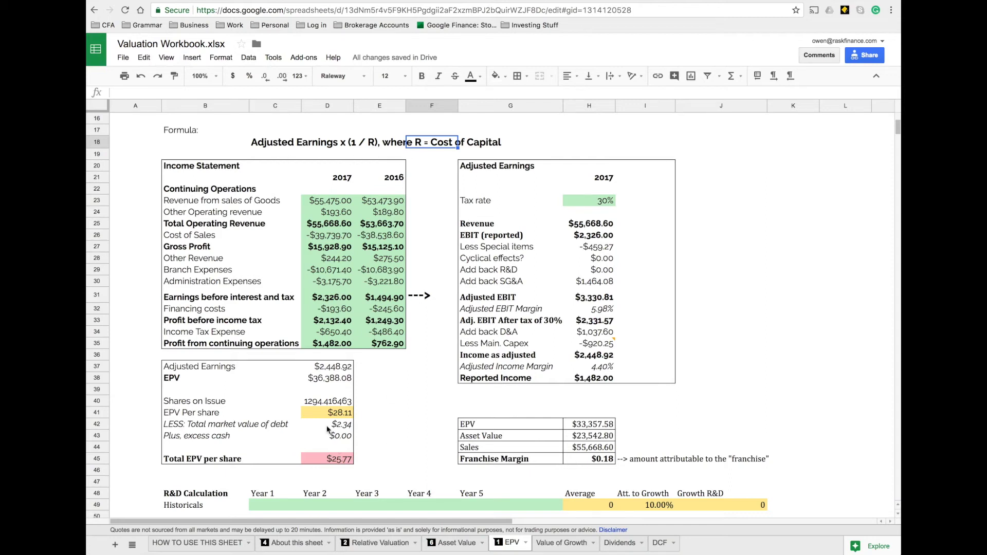
double_click(334, 379)
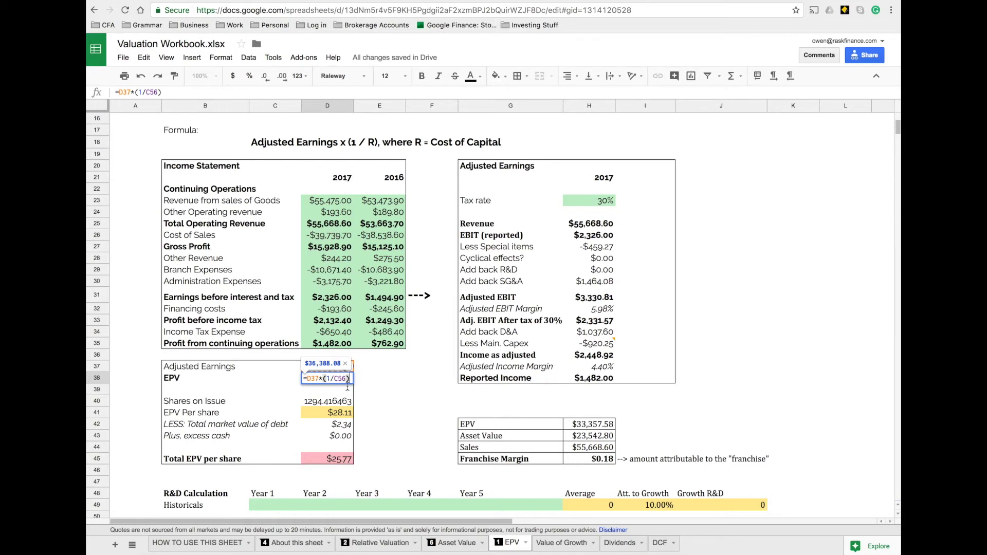
scroll(347, 391, down, 3)
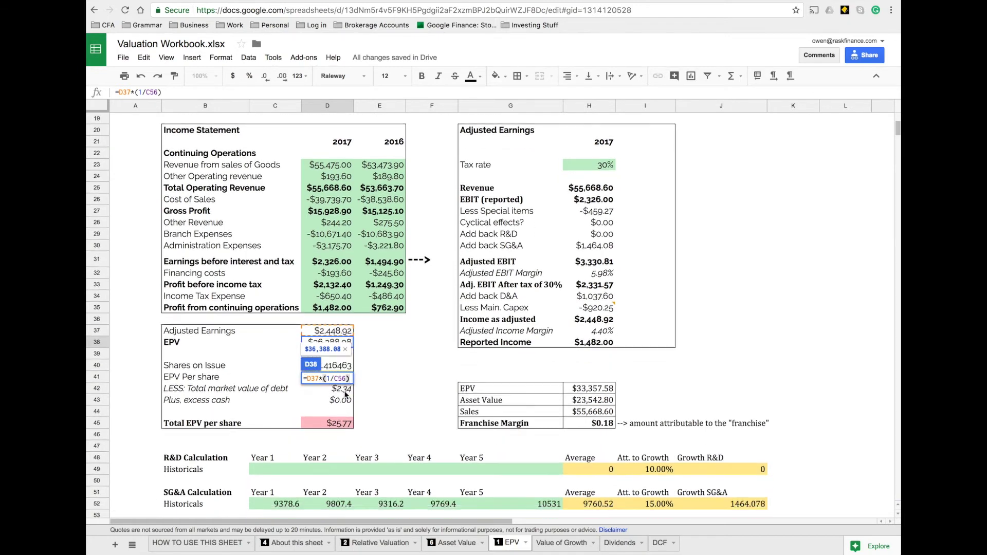
scroll(344, 395, down, 3)
Confirm the EPV formula in D38 and inspect the peers' 6.73% E/P ratio in C56.
key(Escape)
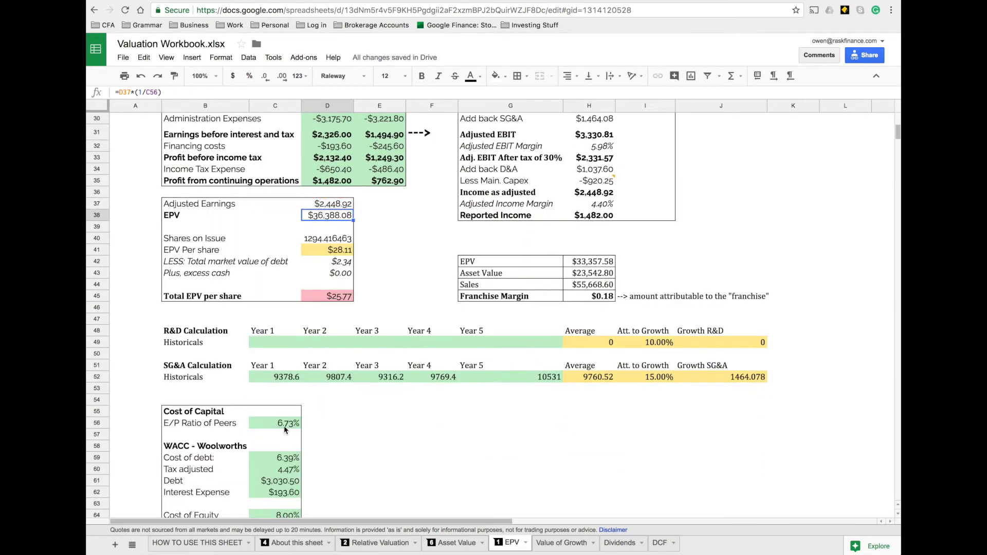
click(283, 430)
click(308, 426)
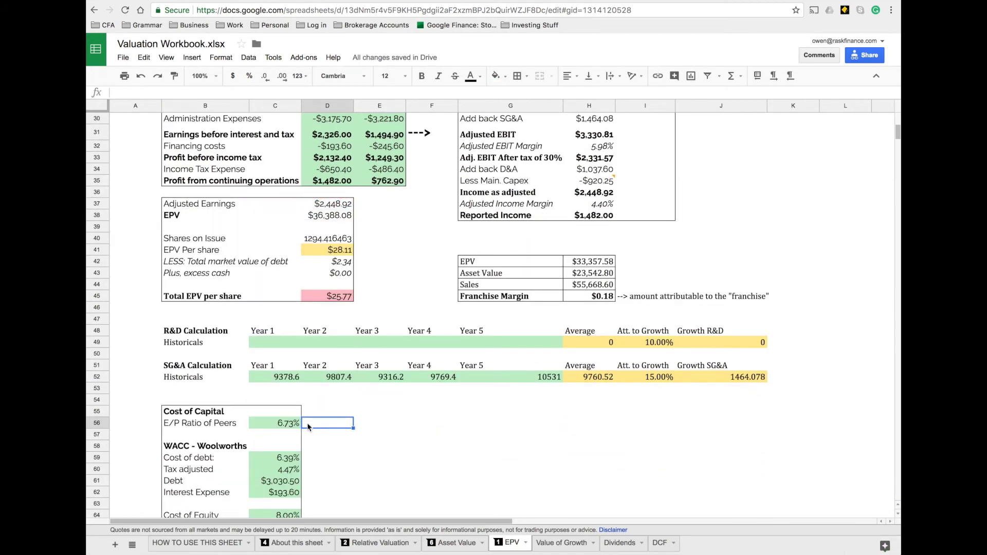
scroll(362, 432, down, 1)
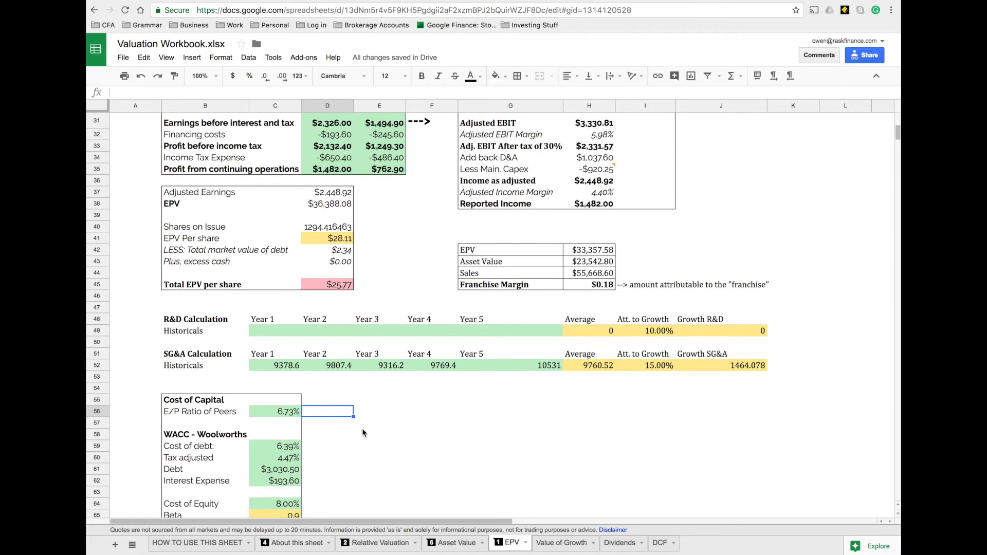
scroll(362, 432, down, 1)
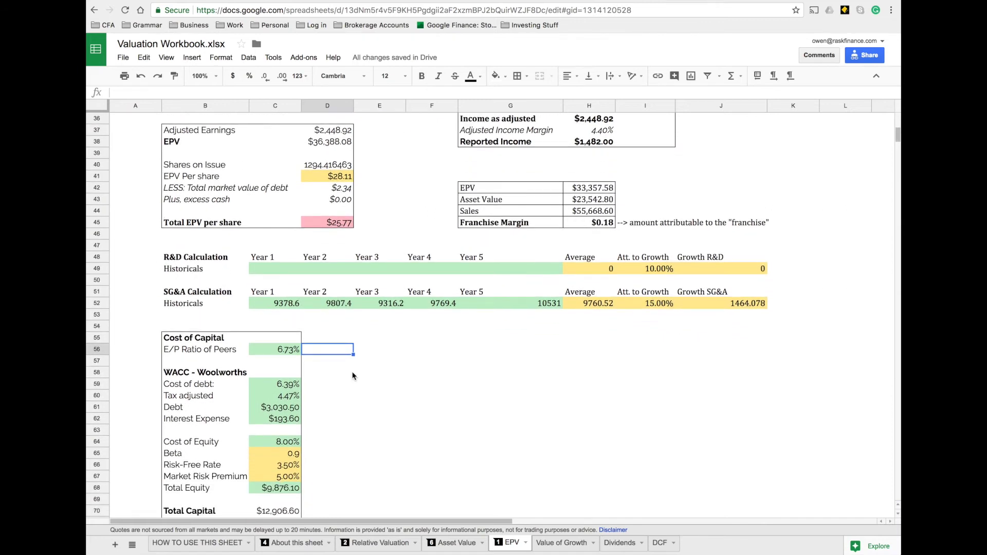
scroll(354, 373, down, 1)
click(362, 338)
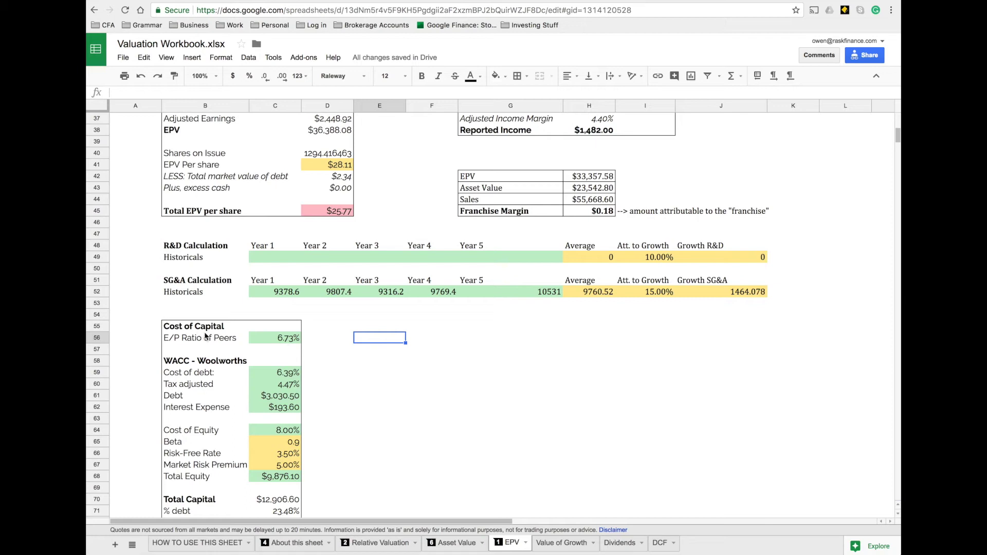
Look over the WACC – Woolworths section and the E/P Ratio of Peers, then go to Asset Value.
scroll(255, 349, down, 1)
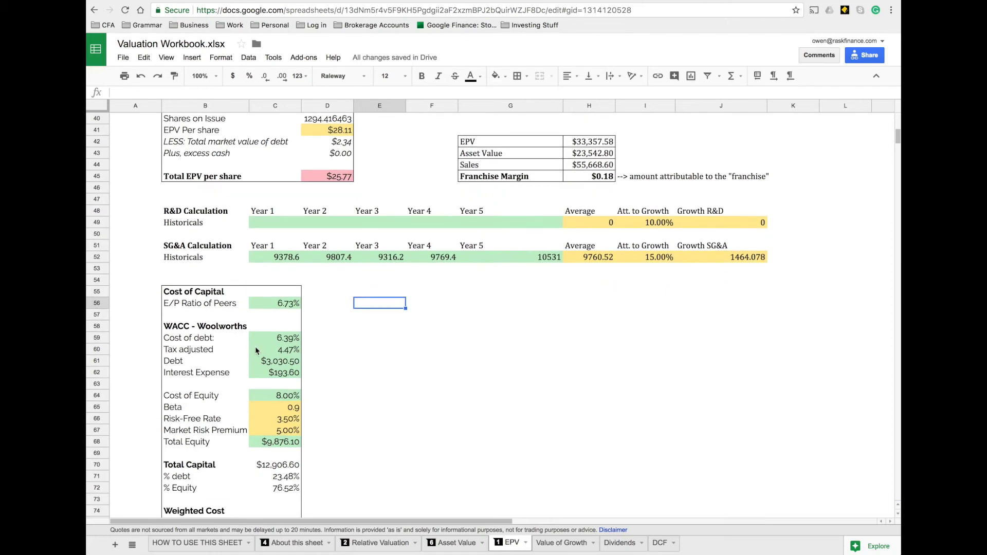
scroll(256, 348, down, 2)
click(168, 305)
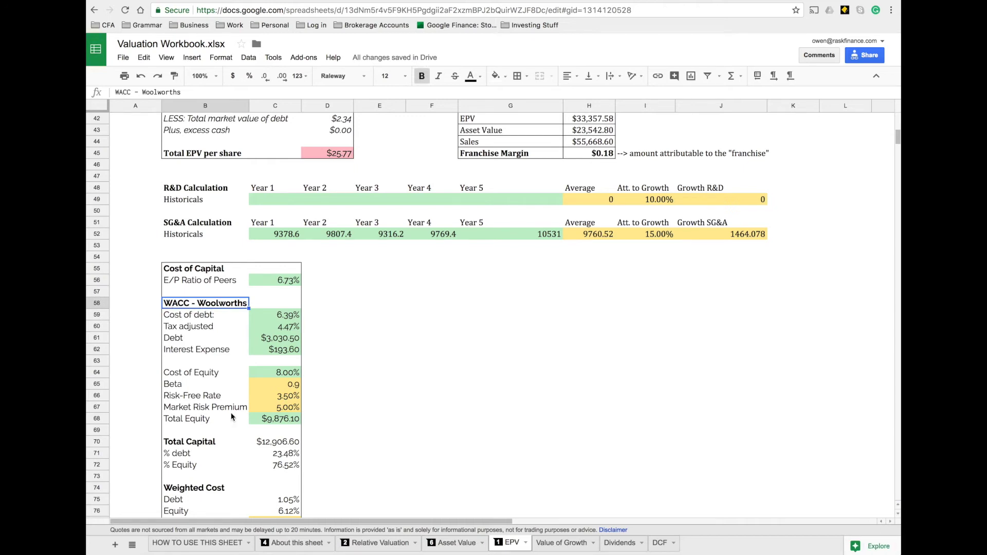
scroll(244, 303, down, 1)
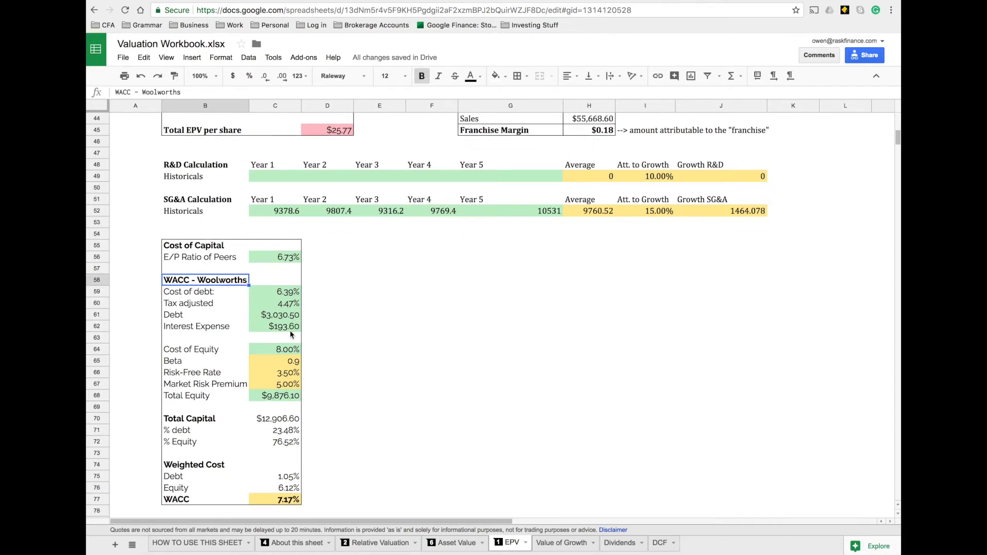
scroll(290, 337, up, 1)
scroll(290, 338, up, 1)
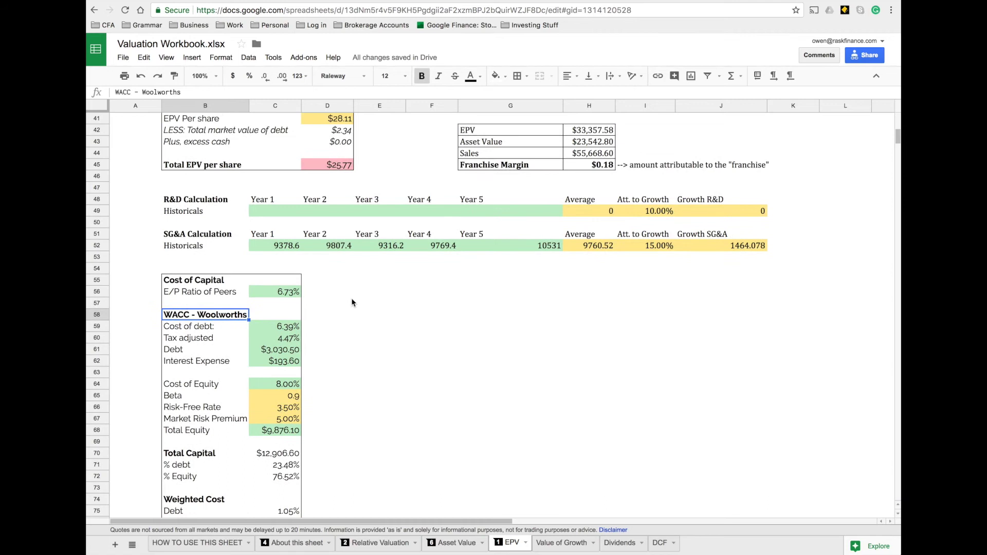
click(362, 292)
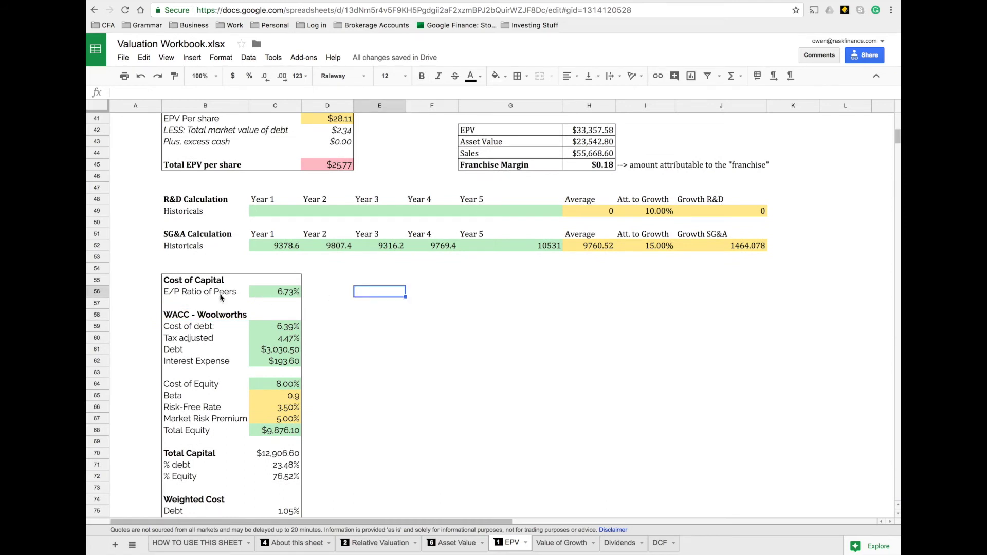
click(235, 293)
click(270, 296)
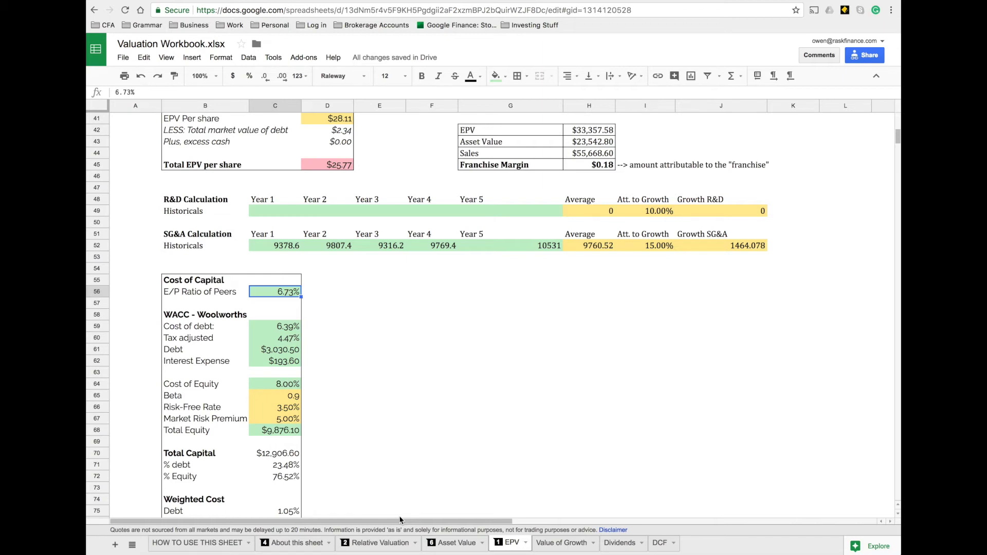
click(455, 544)
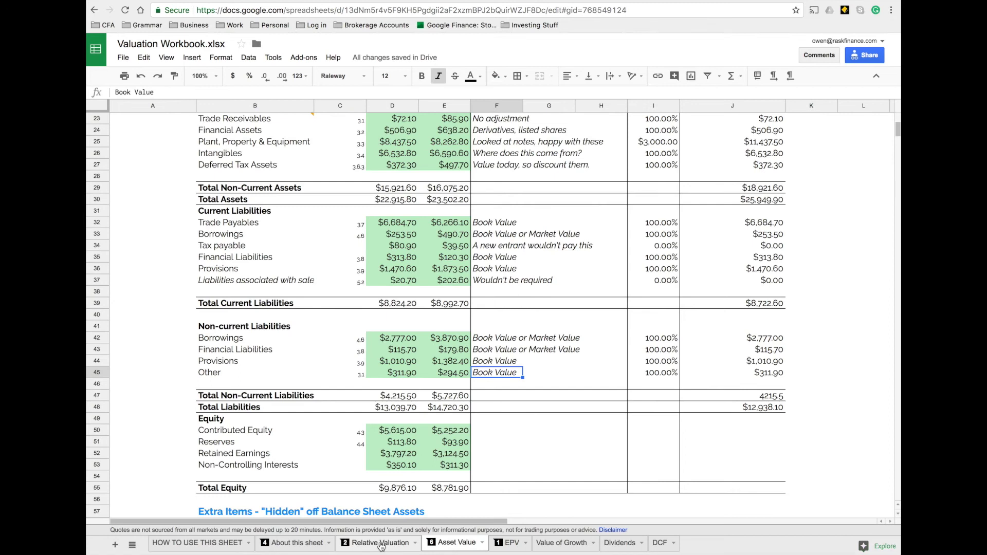
Go to the Relative Valuation sheet's Comparables table and select empty C52 below EV/EBITDA.
click(381, 544)
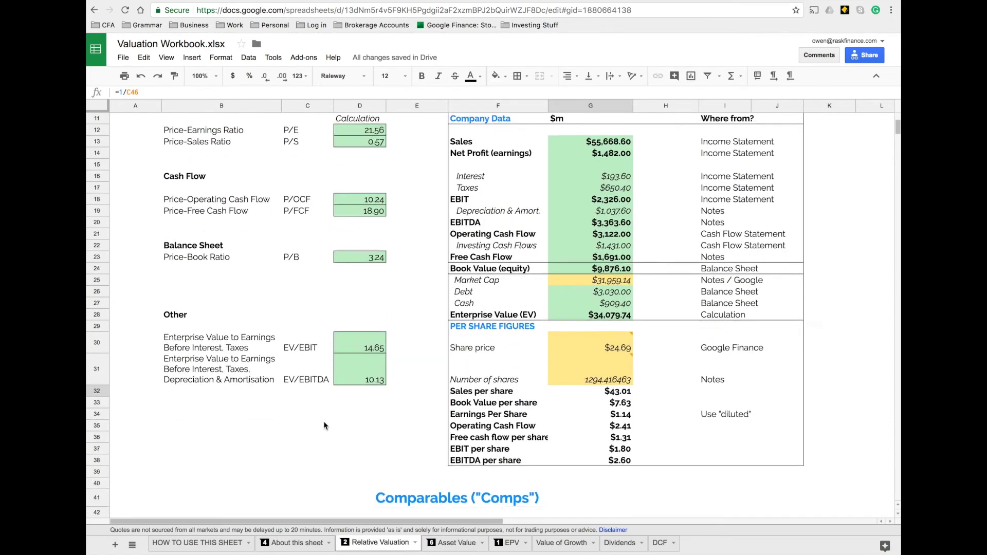
scroll(324, 426, down, 5)
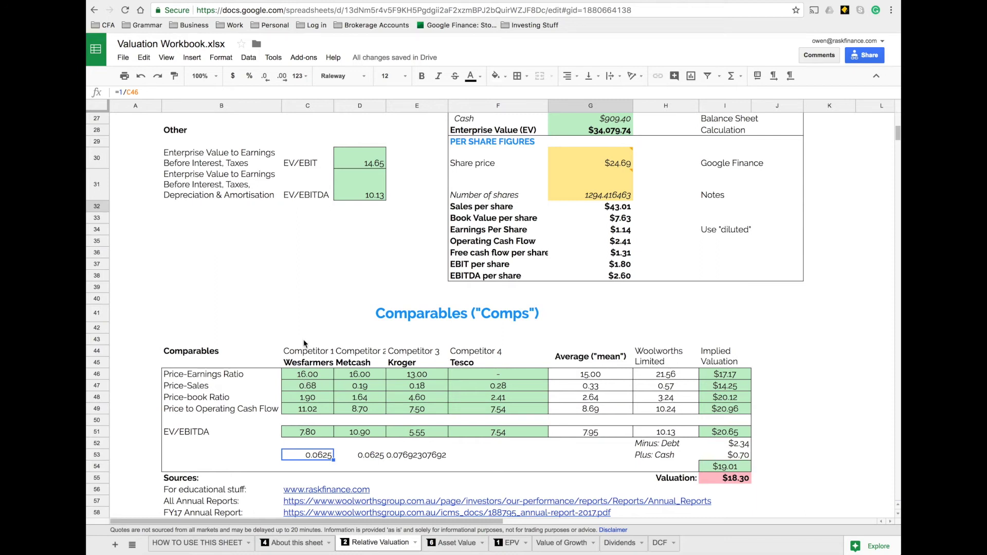
click(307, 300)
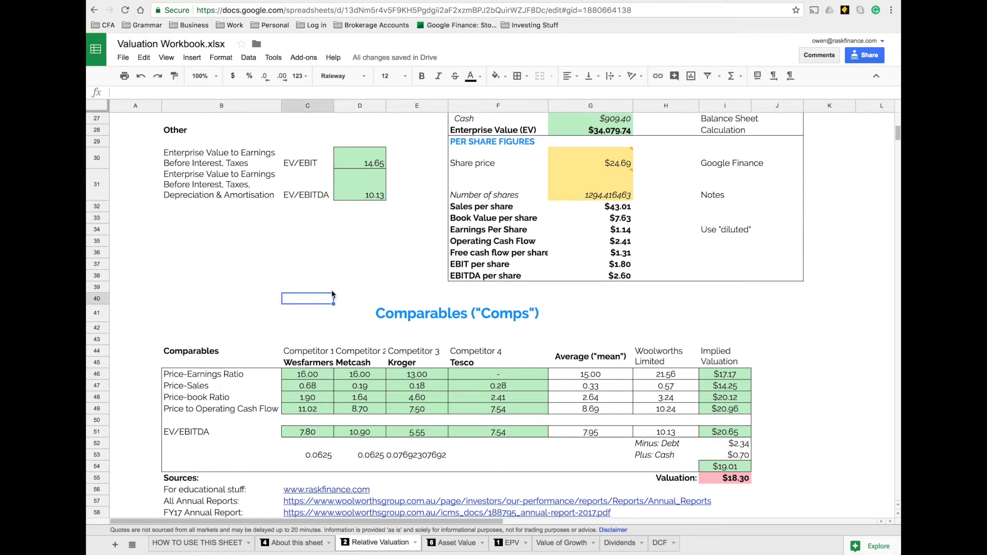
click(324, 290)
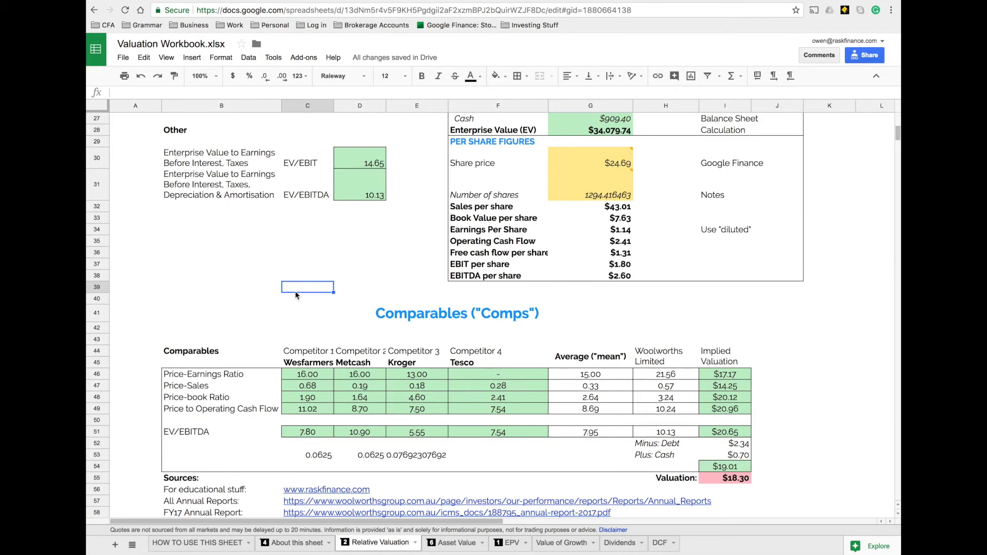
click(320, 448)
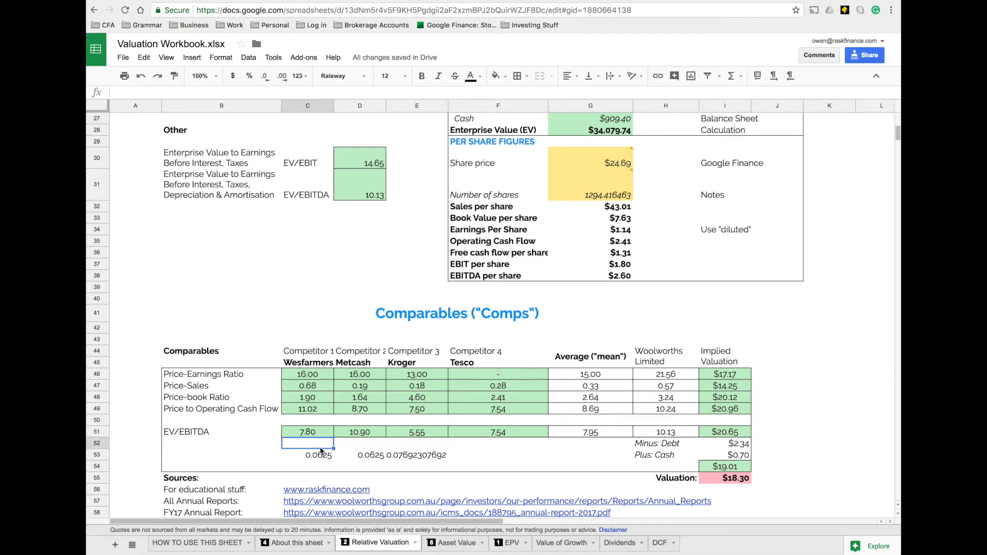
Enter =1/C46 in C52 for Wesfarmers' earnings yield, format it as 6.25%, then clear it.
key(Up)
key(Up)
key(Up)
key(Up)
key(Up)
key(Up)
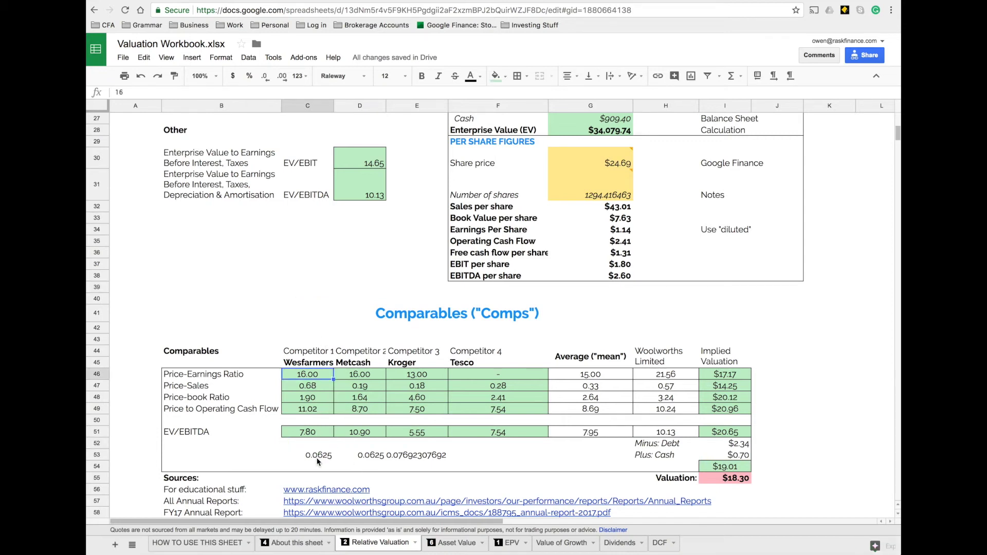
click(314, 445)
double_click(314, 445)
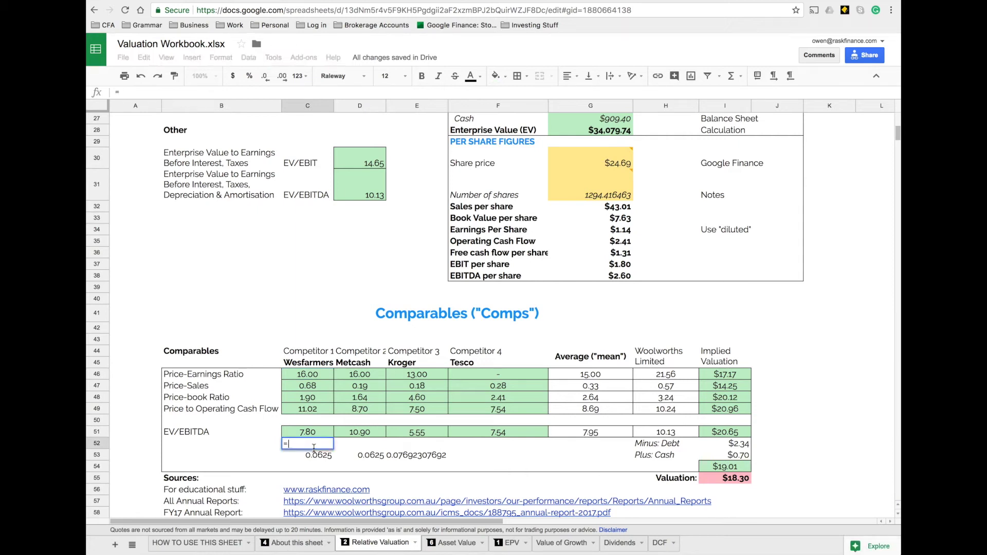
text(=1/)
key(Up)
key(Up)
key(Up)
key(Up)
key(Up)
key(Up)
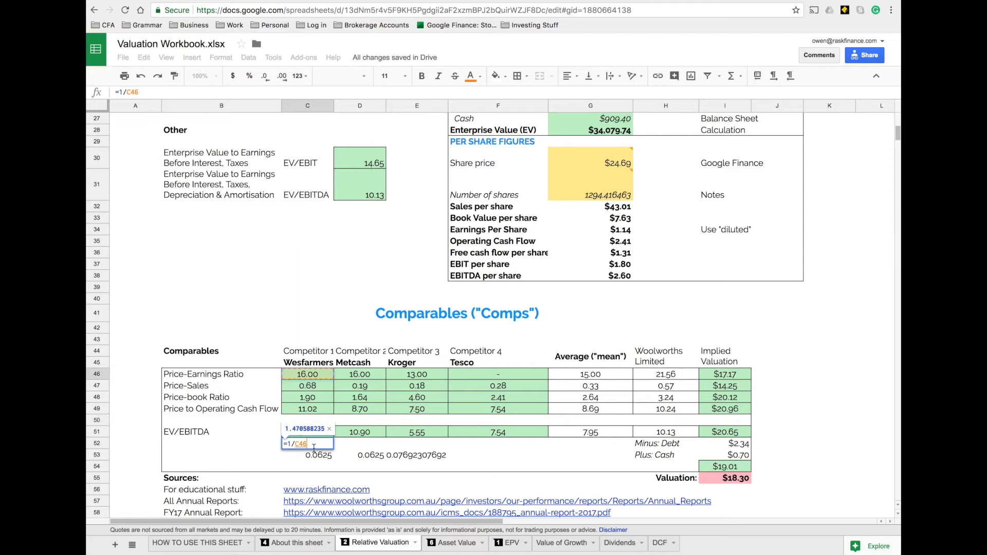
key(Return)
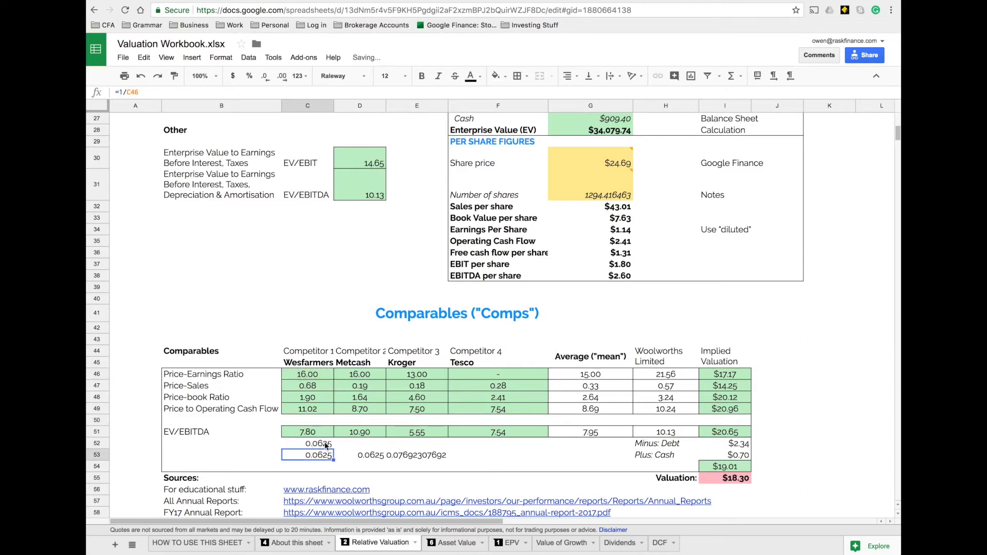
click(319, 447)
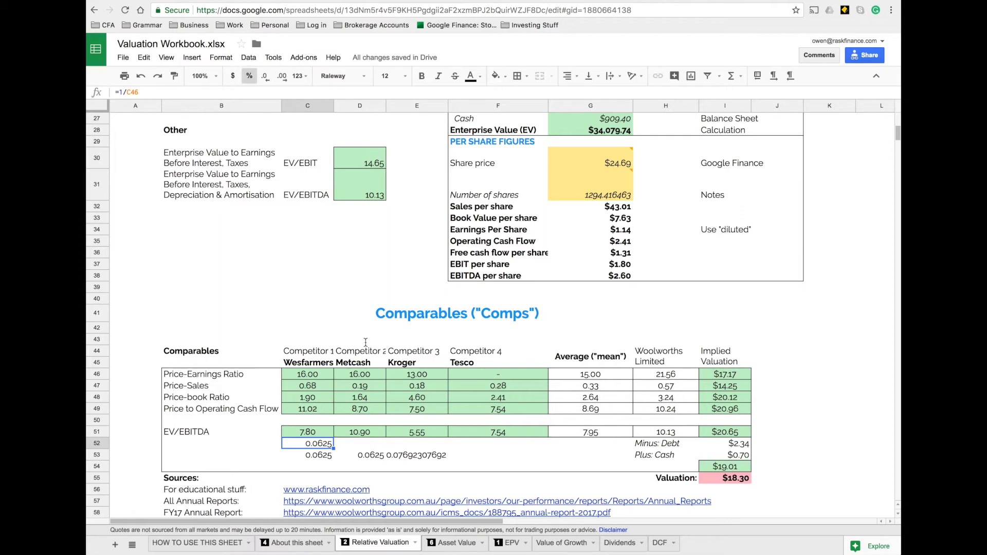
click(250, 76)
key(Delete)
Read the average of peer earnings yields C53:E53 (about 0.0673) from the status bar, then return to EPV.
click(450, 457)
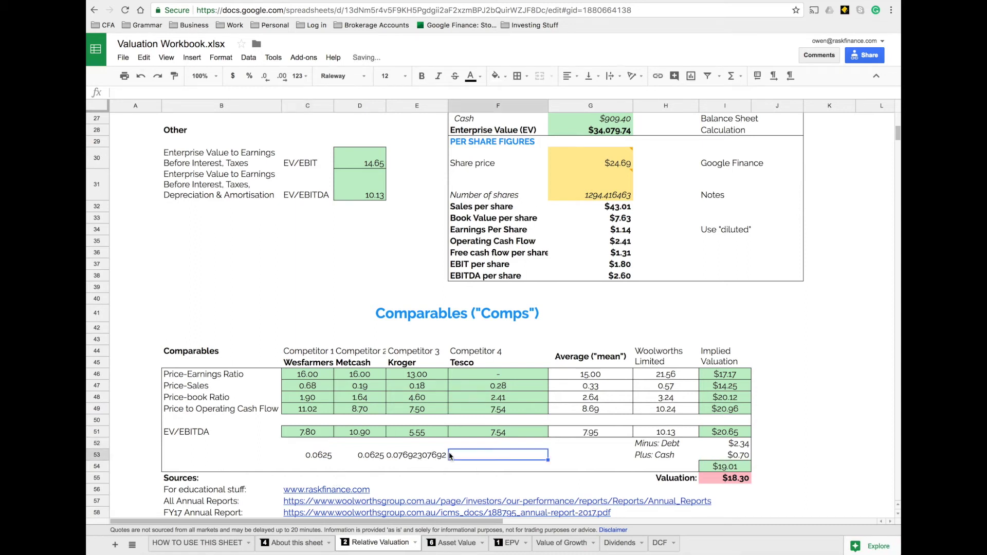
click(306, 458)
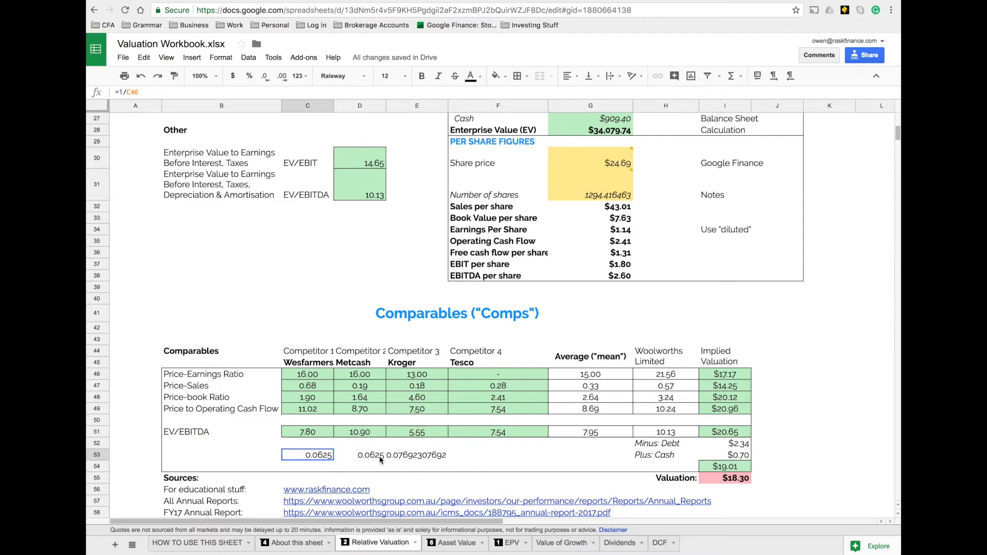
drag(309, 456, 412, 459)
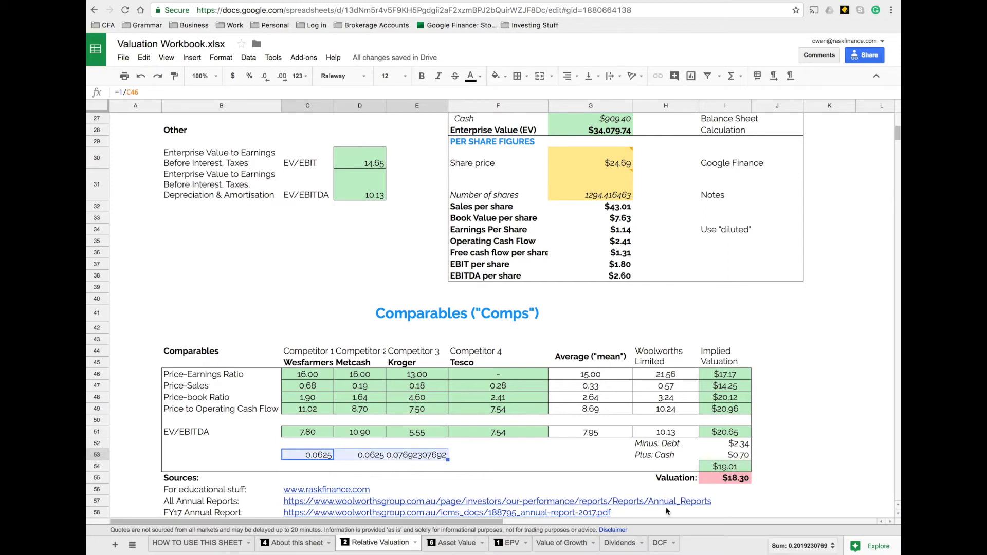
click(832, 546)
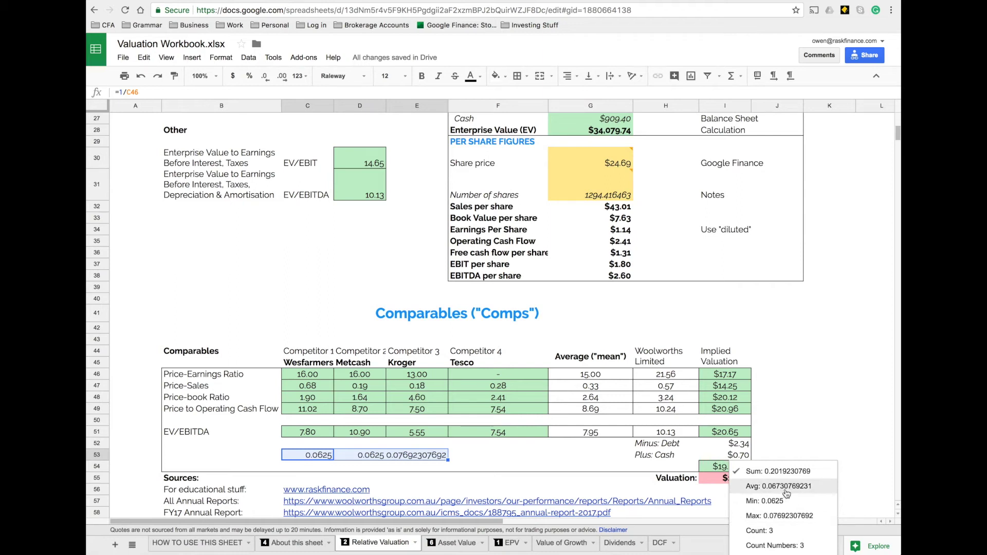
click(308, 466)
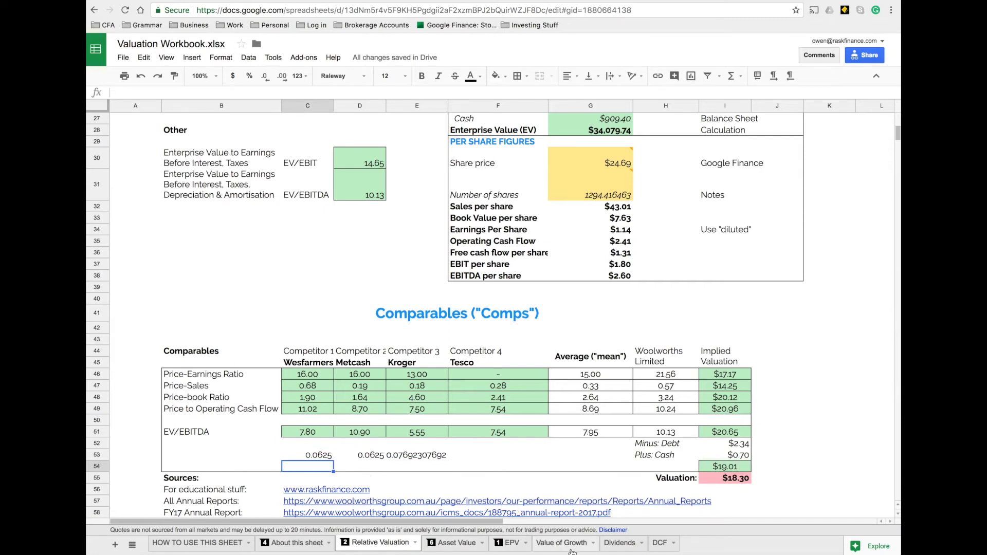
click(510, 543)
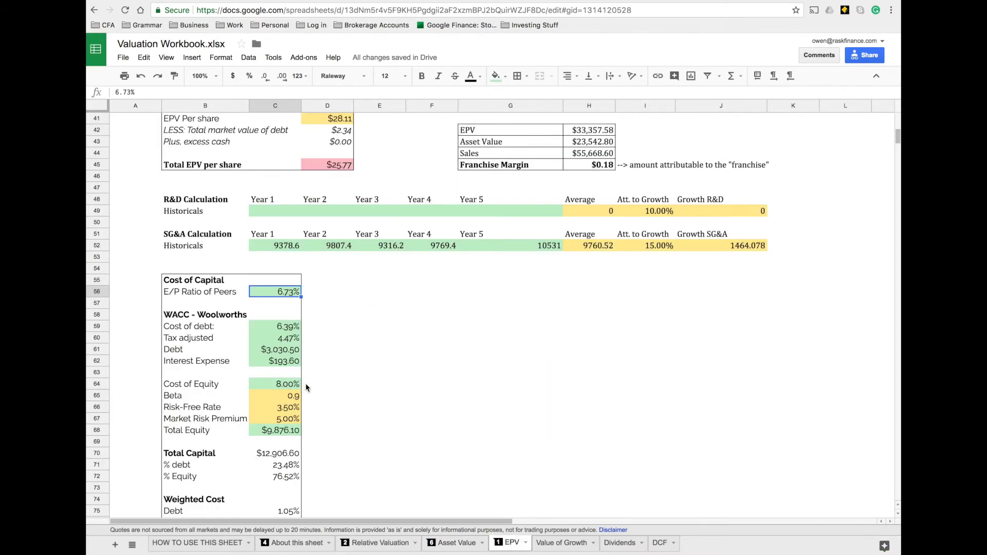
scroll(274, 297, down, 1)
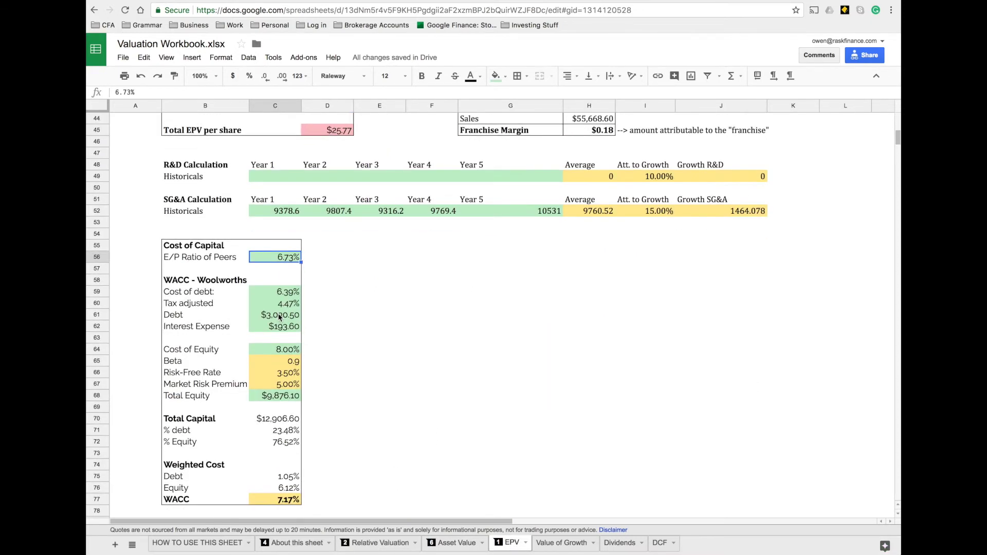
click(278, 365)
key(Down)
key(Down)
key(Down)
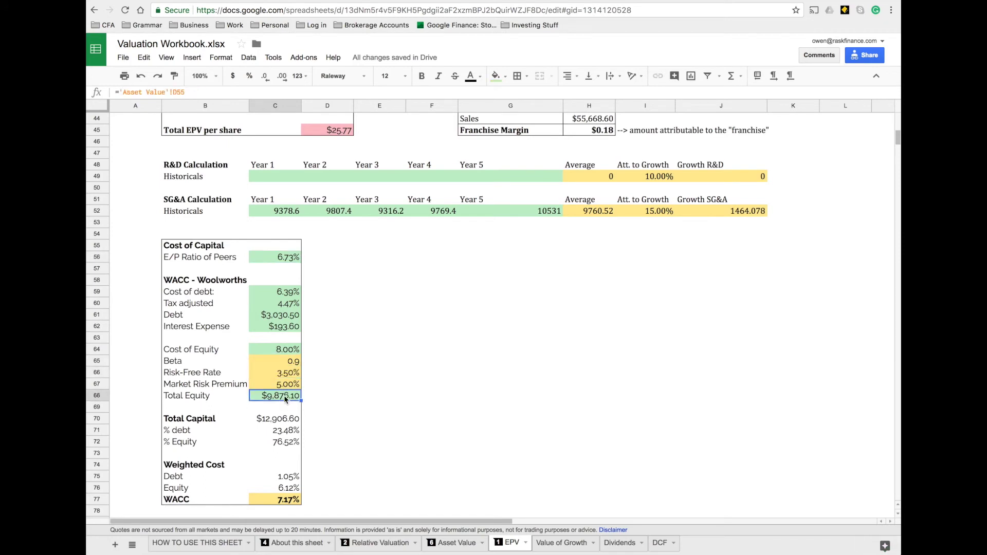
double_click(288, 319)
key(Escape)
double_click(292, 305)
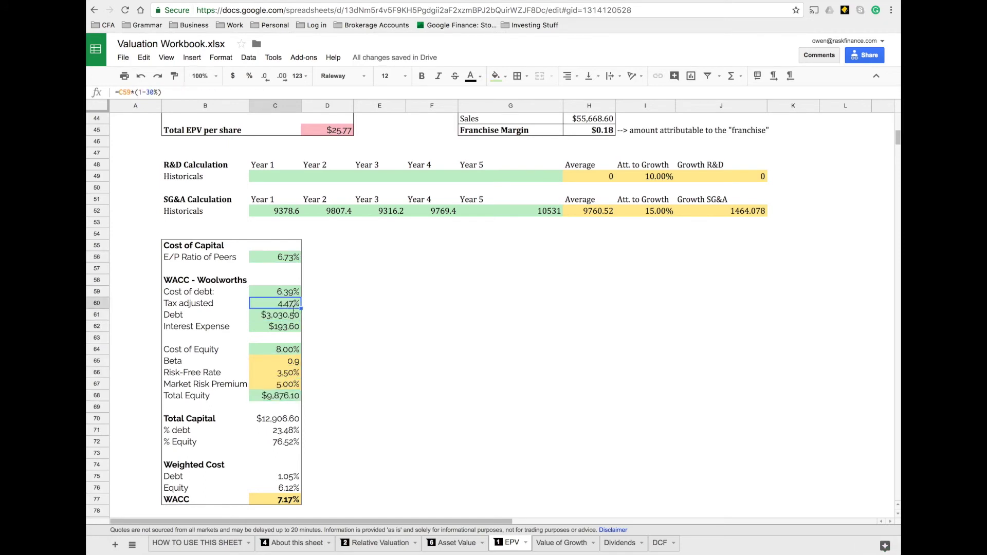
key(Escape)
click(276, 421)
double_click(276, 420)
key(Escape)
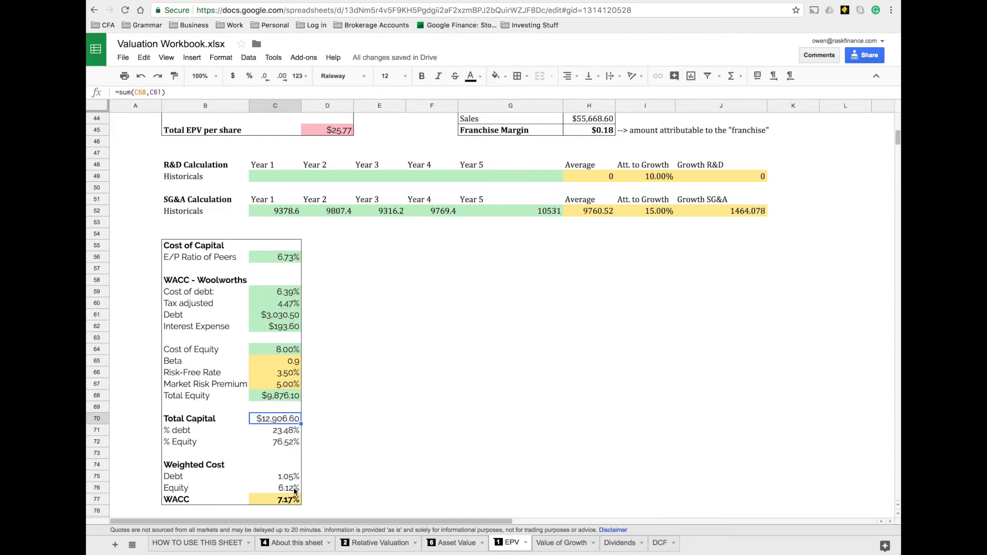
click(283, 254)
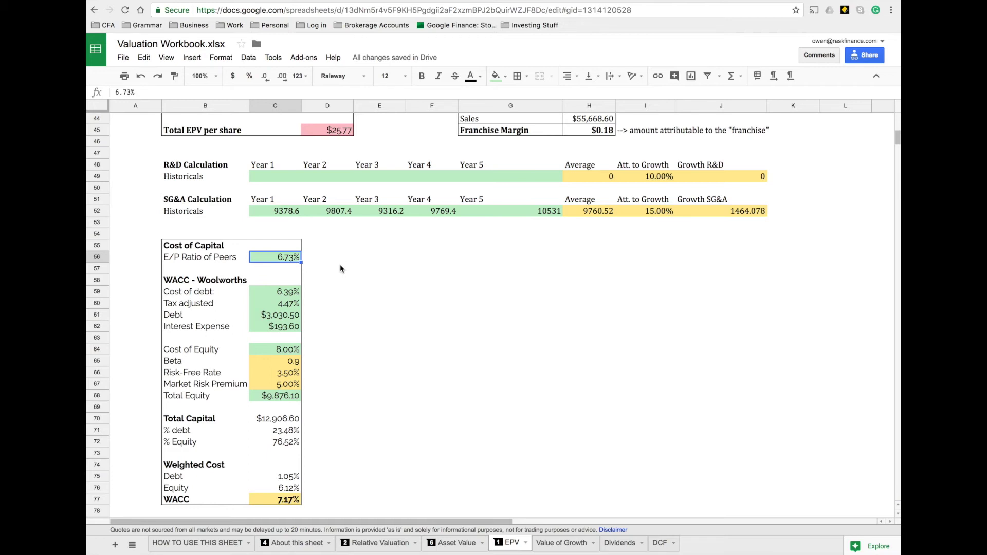
click(289, 500)
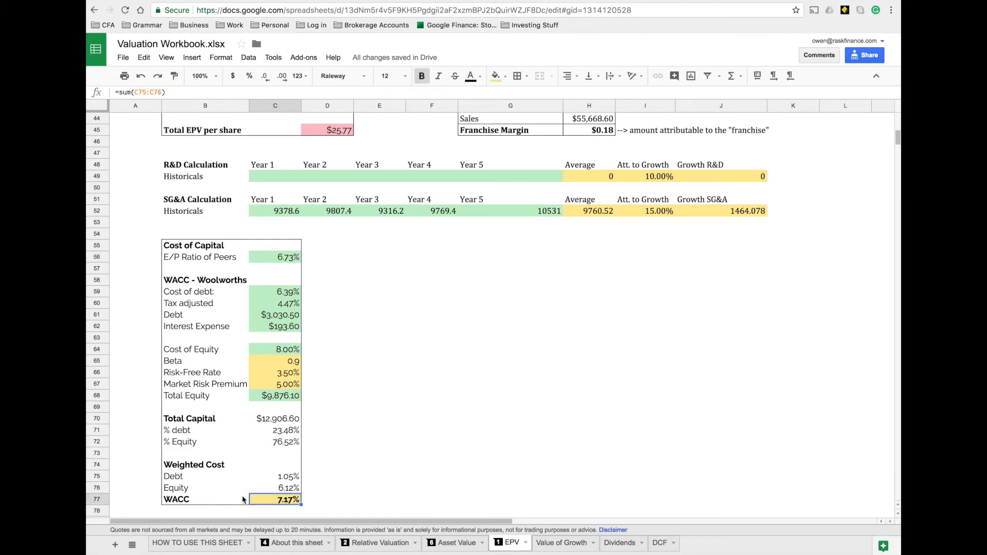
click(294, 259)
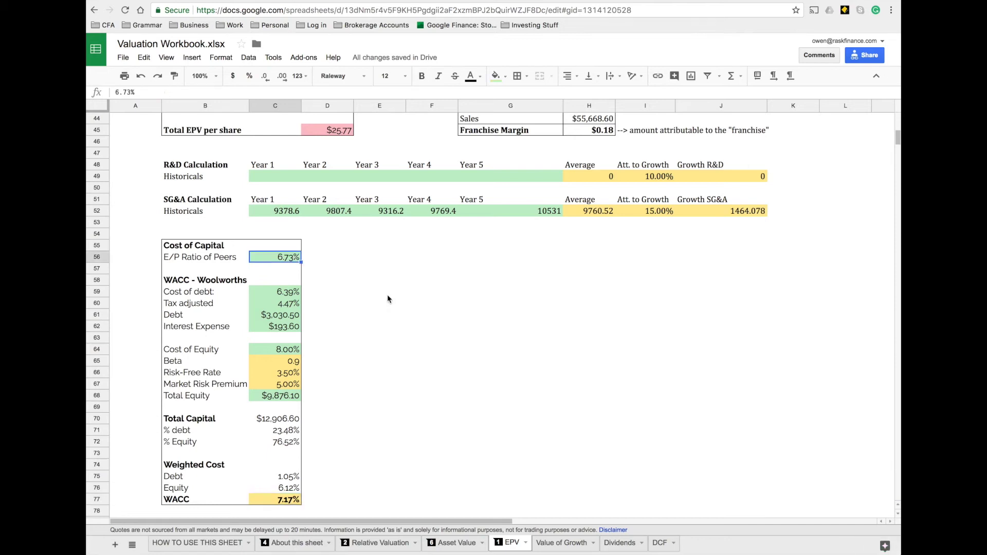
scroll(387, 295, up, 3)
Trace D38's EPV formula back to the peers' E/P ratio in C56.
scroll(379, 303, up, 1)
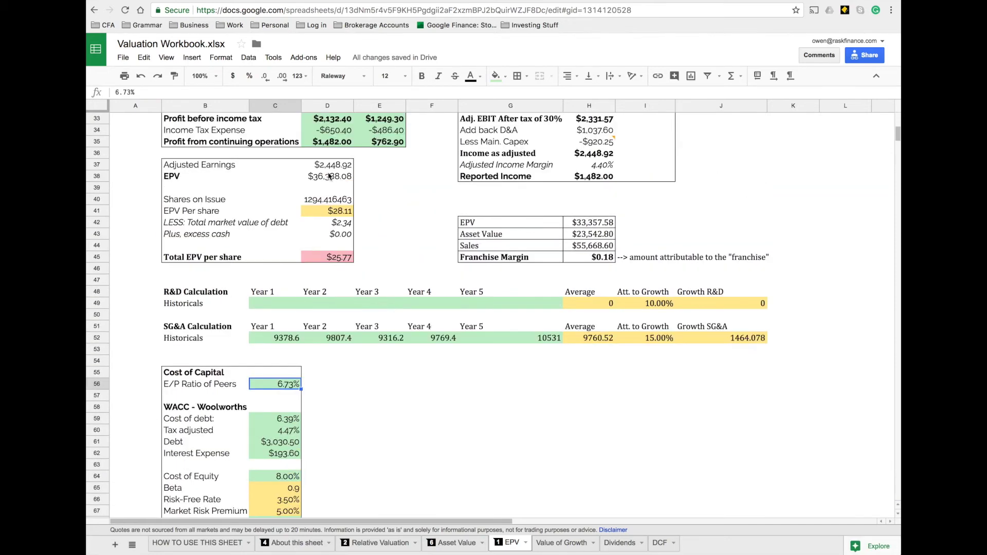
click(323, 179)
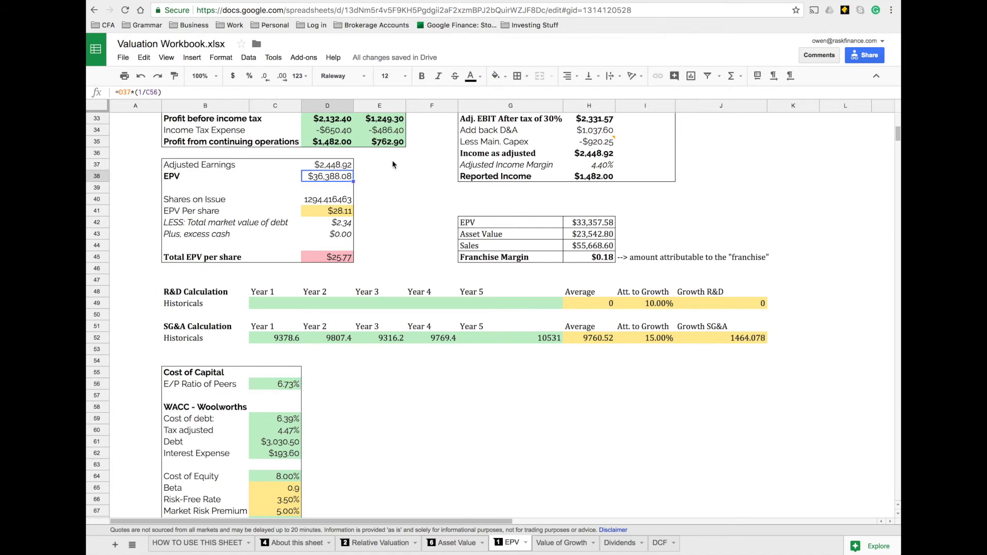
scroll(337, 226, up, 1)
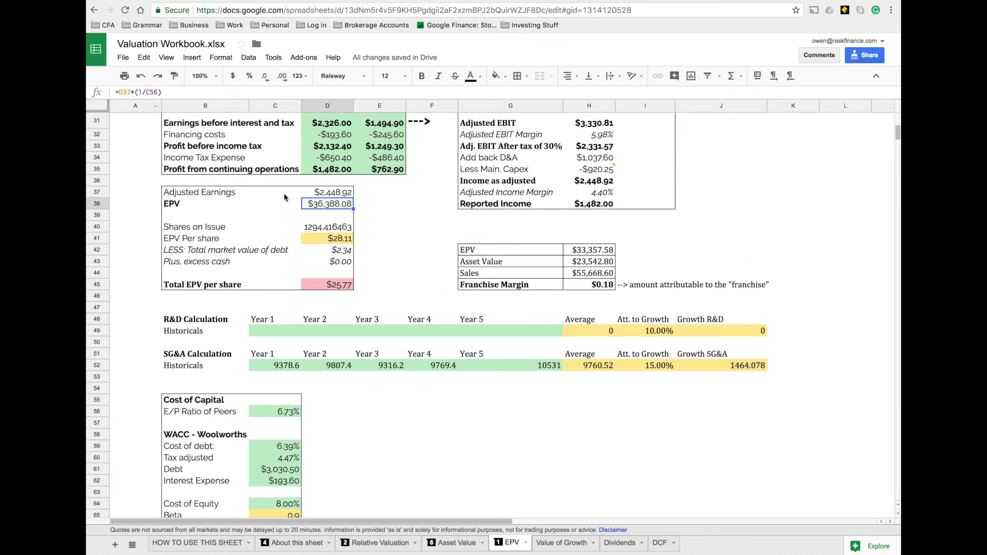
click(128, 98)
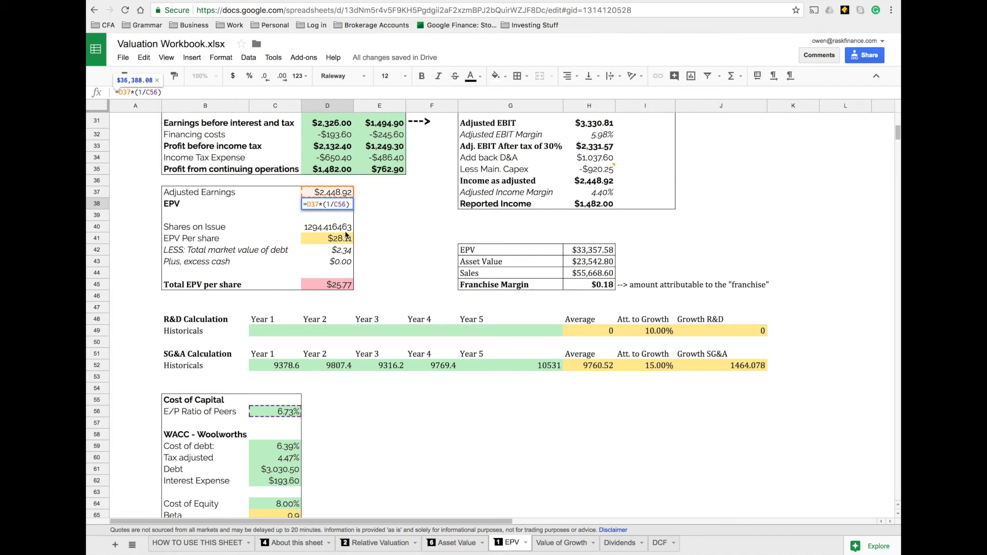
key(Return)
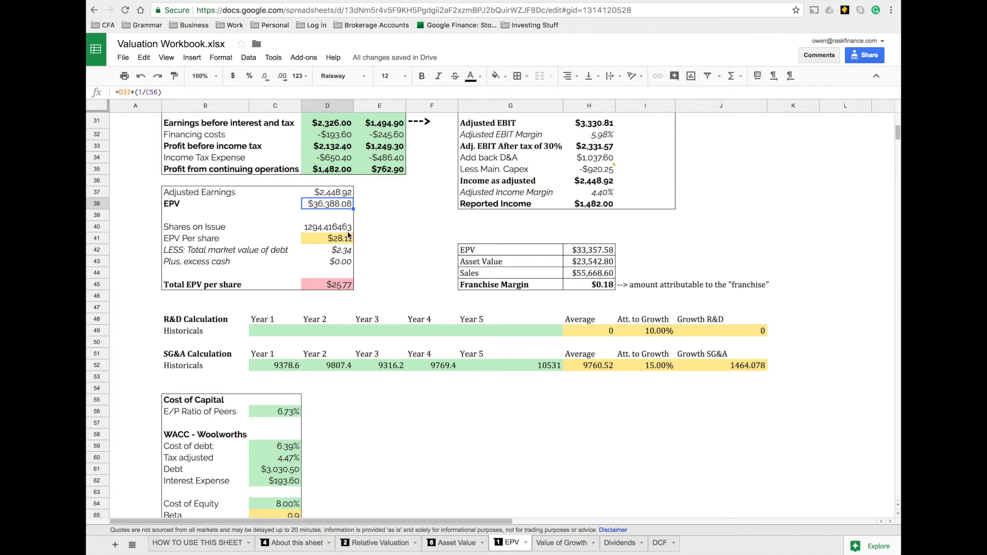
click(276, 412)
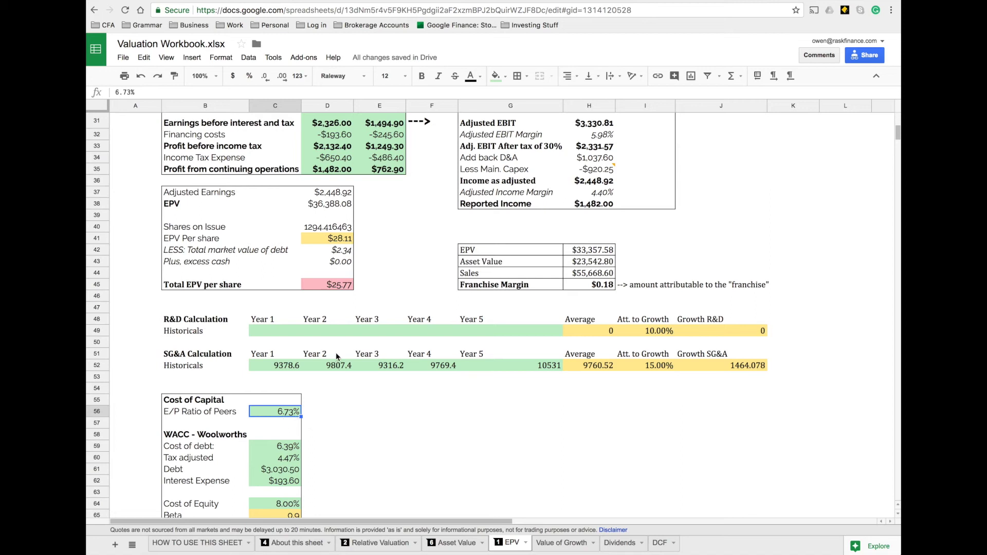
click(332, 204)
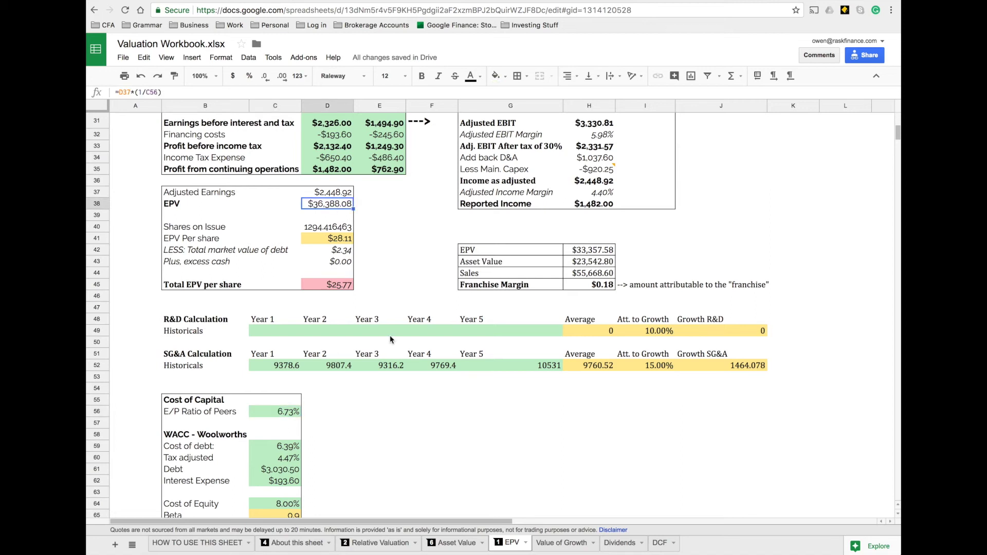
Check Shares on Issue, EPV per share and market value of debt per share, then open Asset Value.
click(313, 226)
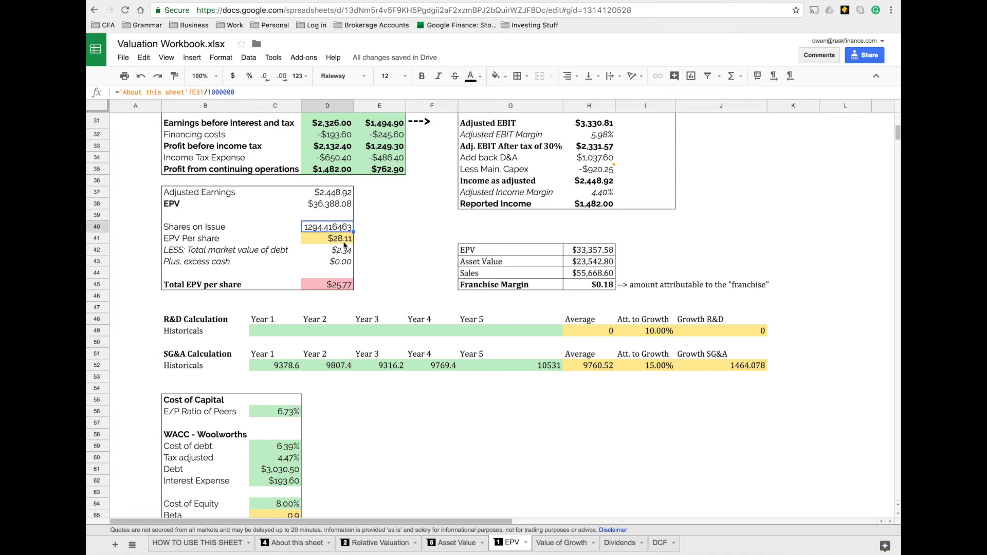
click(344, 239)
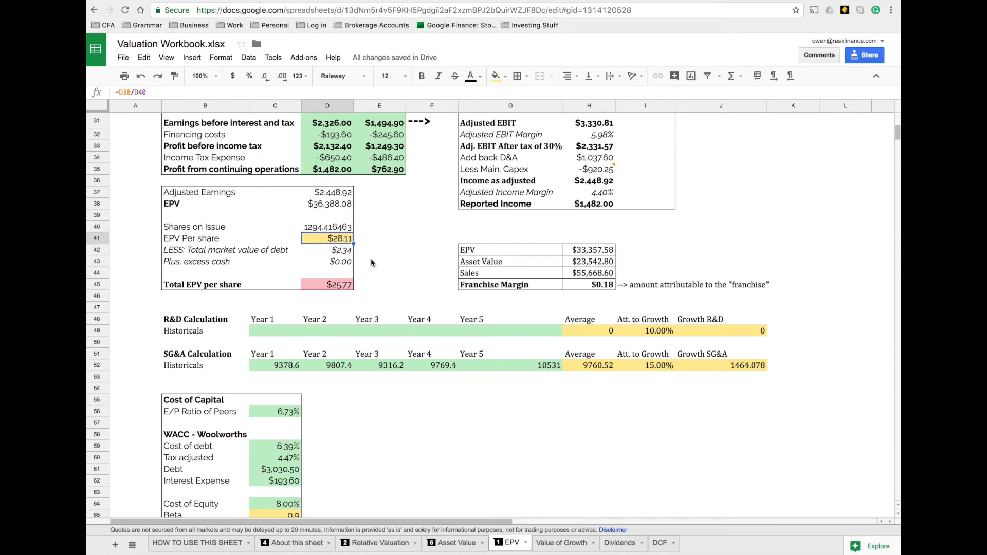
click(332, 255)
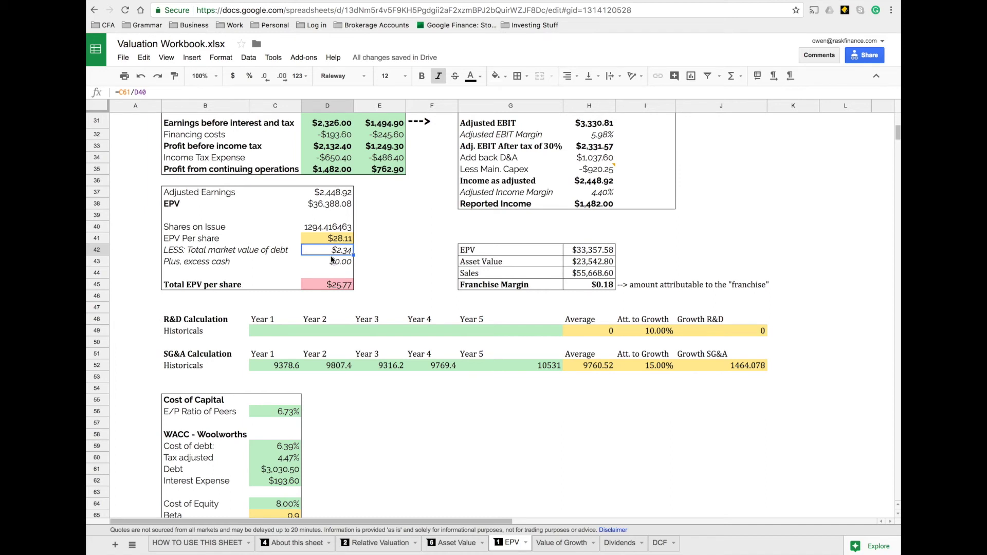
click(453, 545)
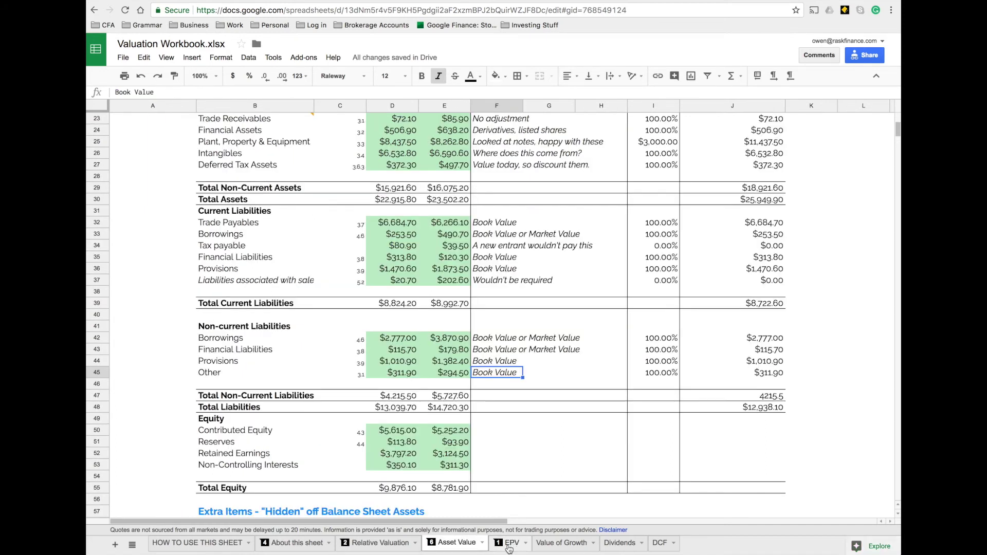
Select the liabilities B34:G45 on the Asset Value sheet, then return to the EPV sheet.
click(509, 545)
click(453, 544)
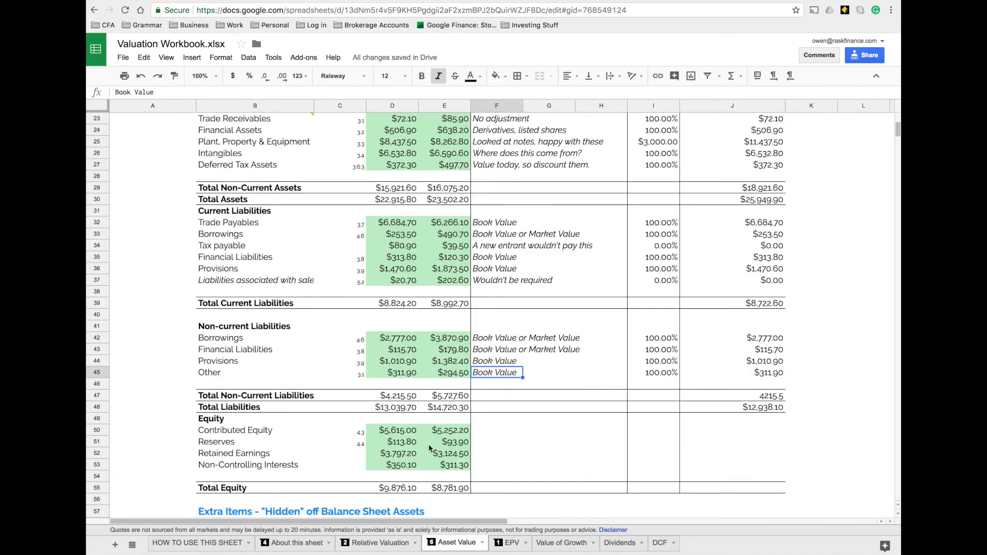
drag(227, 246, 404, 350)
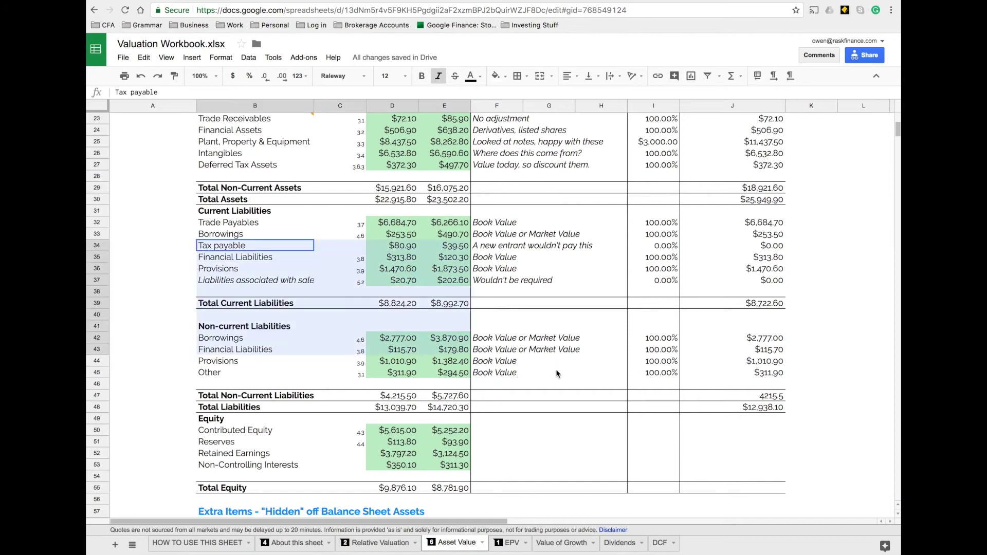
shift+click(557, 371)
scroll(556, 372, up, 2)
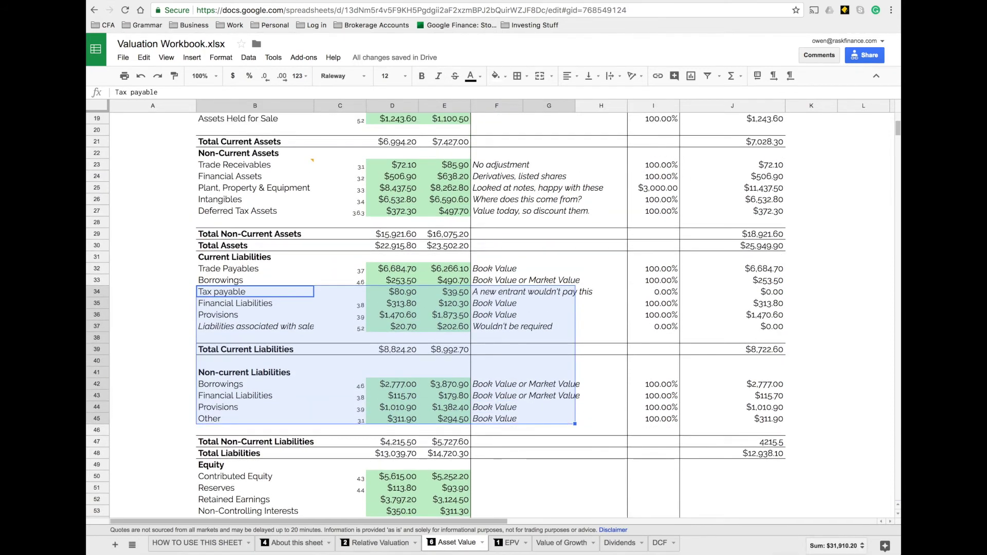
click(509, 543)
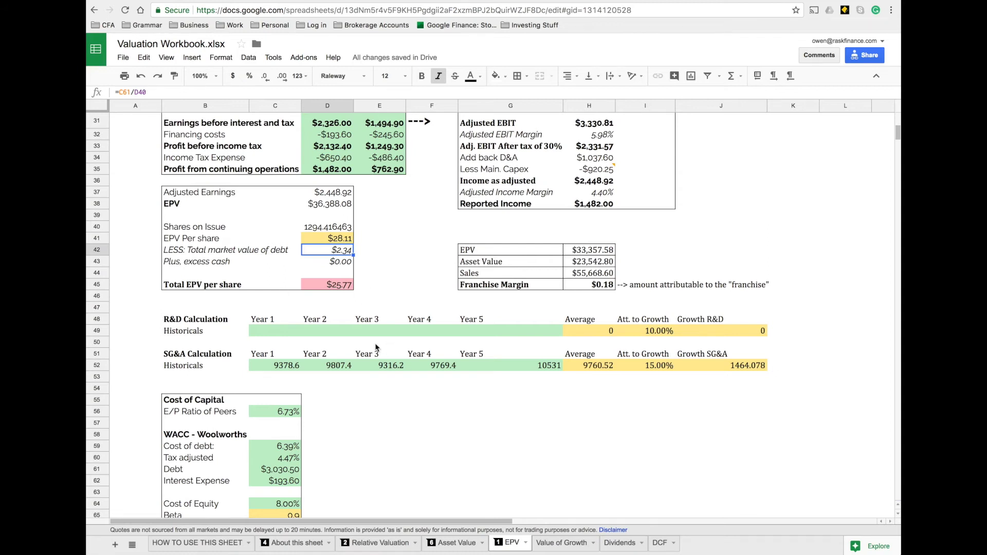
Move from the excess cash figure in D43 down to the Excess Cash Calc. heading in B79.
click(342, 264)
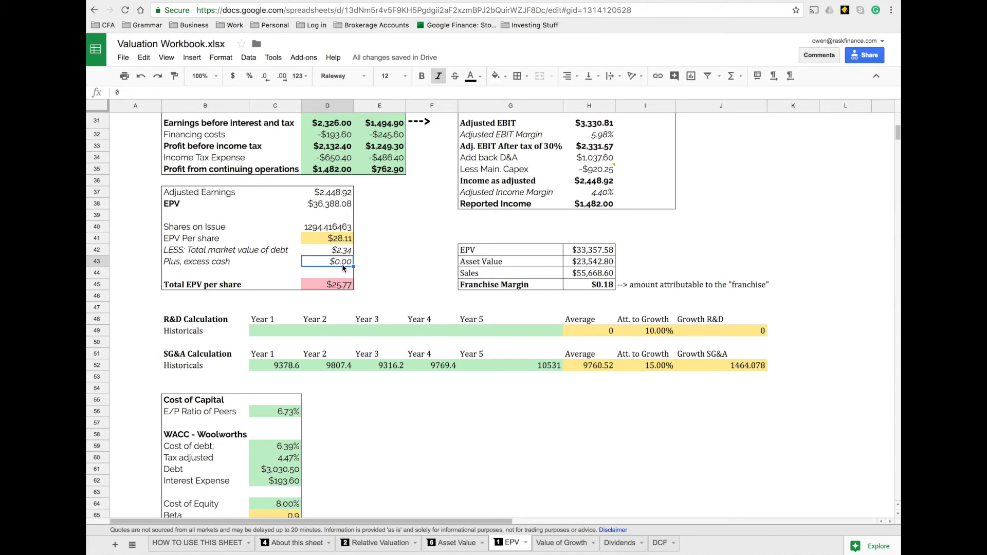
scroll(362, 298, down, 6)
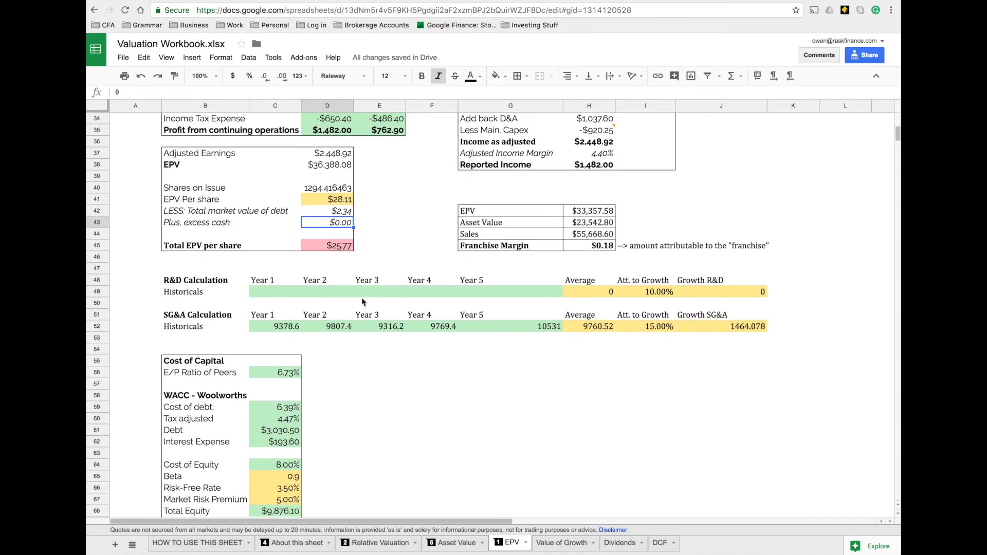
scroll(362, 302, down, 4)
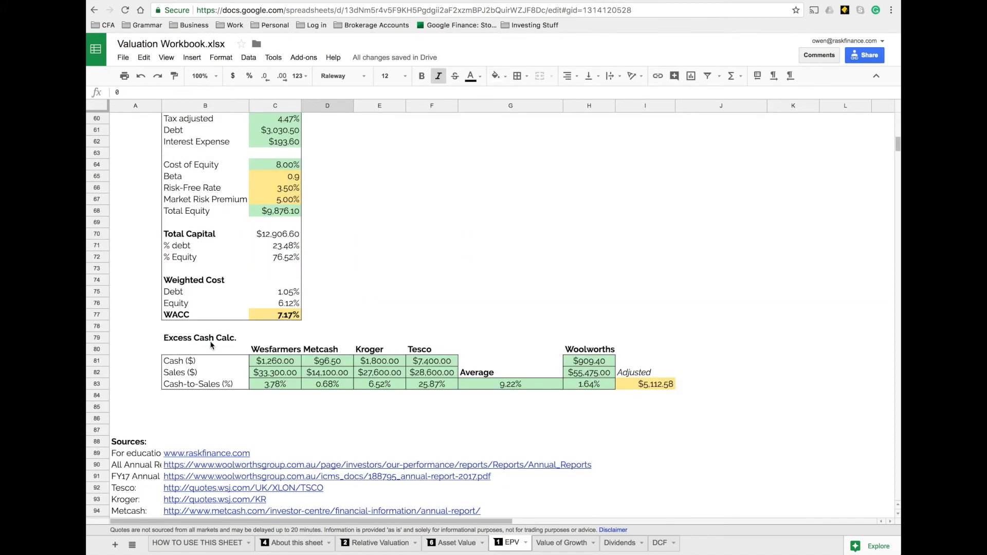
click(210, 339)
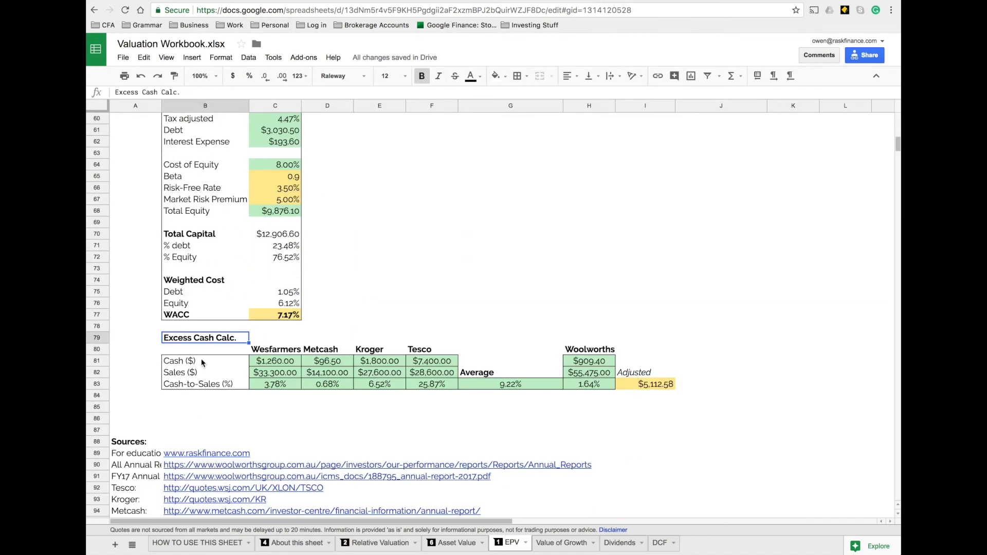
Check Wesfarmers' cash and sales figures and the peers' cash-to-sales ratios and average formula.
click(277, 365)
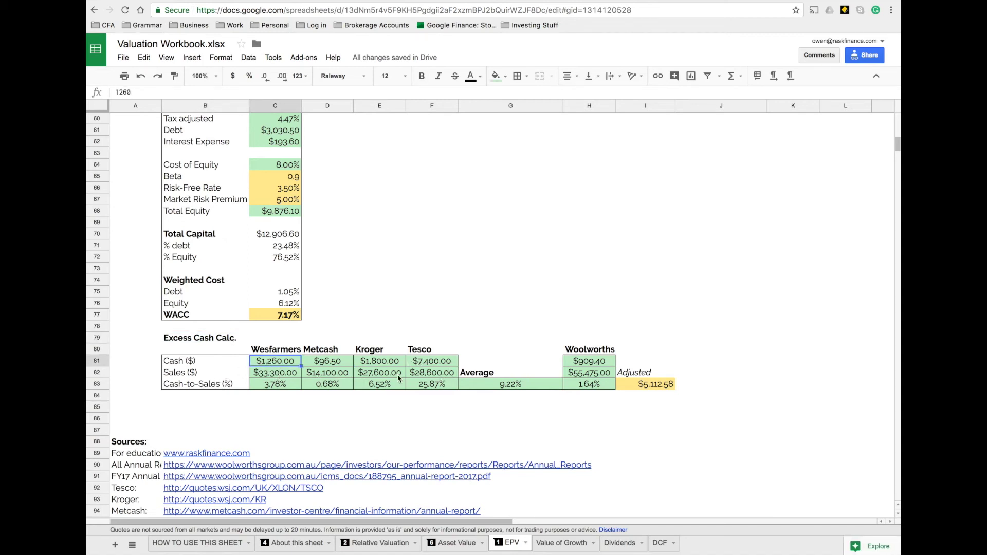
click(275, 376)
key(Down)
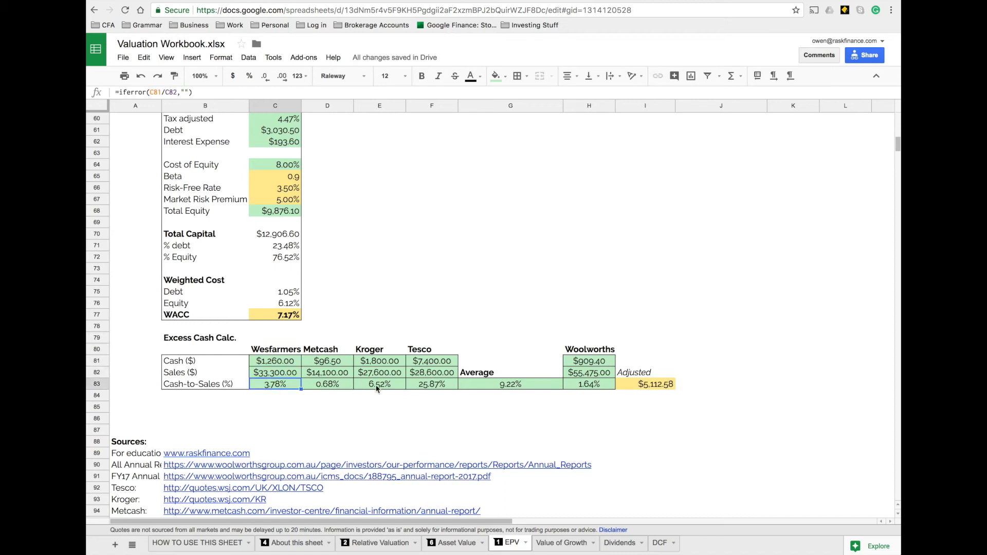
key(Right)
key(Right)
key(Right)
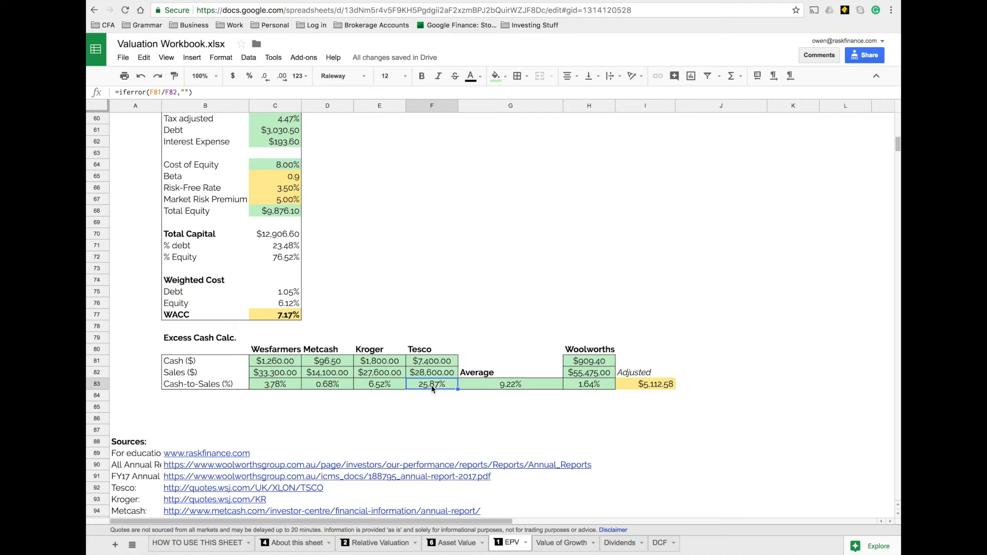
key(Right)
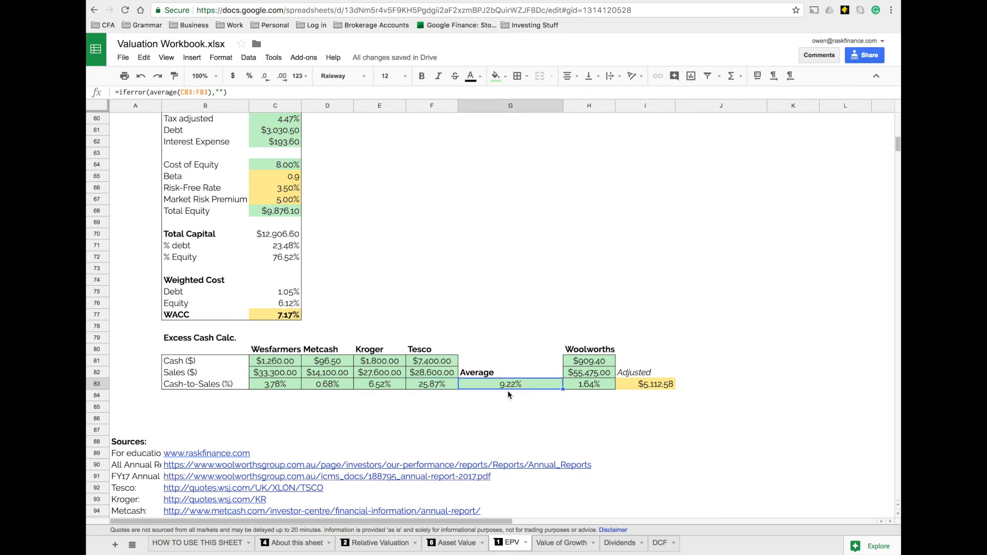
Test the average by clearing Tesco's ratio, then restore its 25.87% value with undo.
click(434, 392)
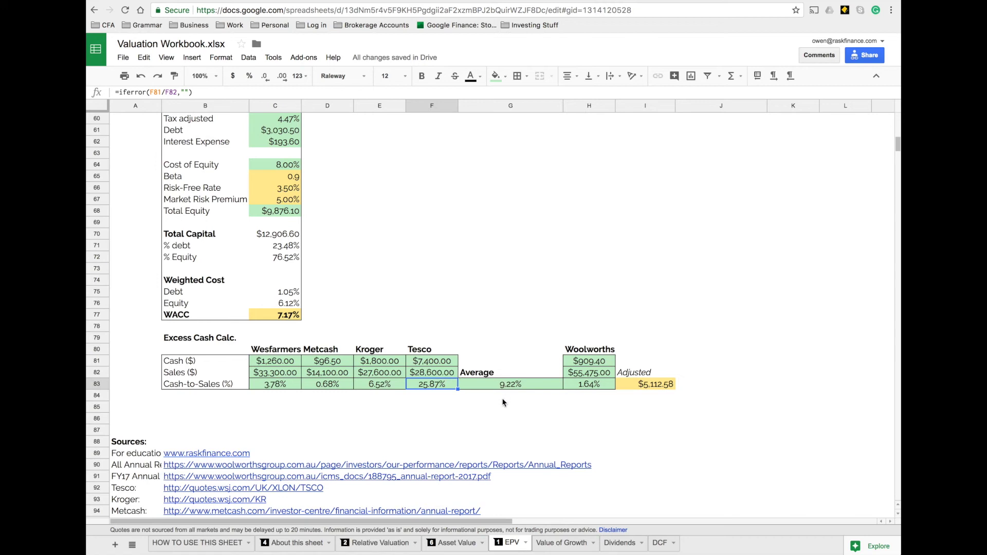
click(538, 385)
click(449, 386)
key(Delete)
key(Right)
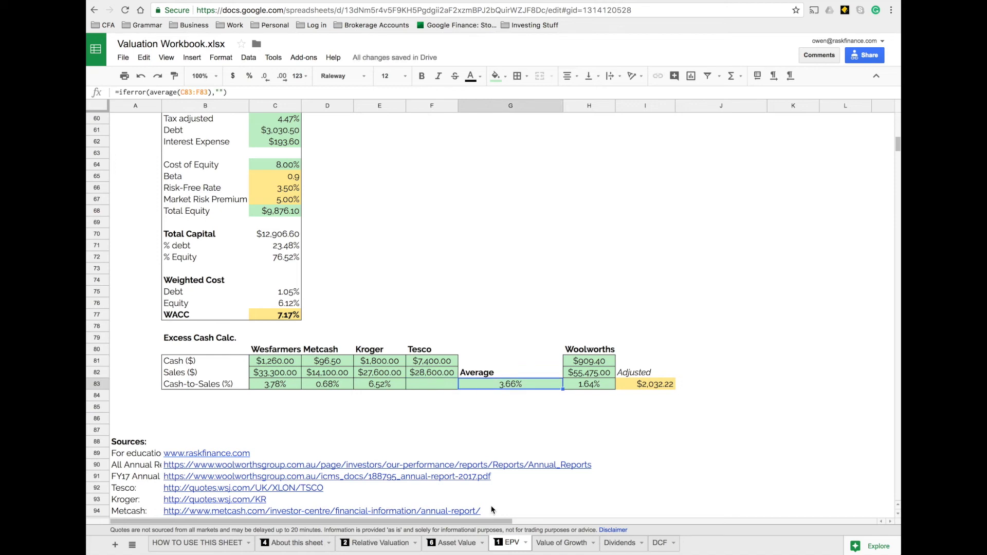
key(ctrl+z)
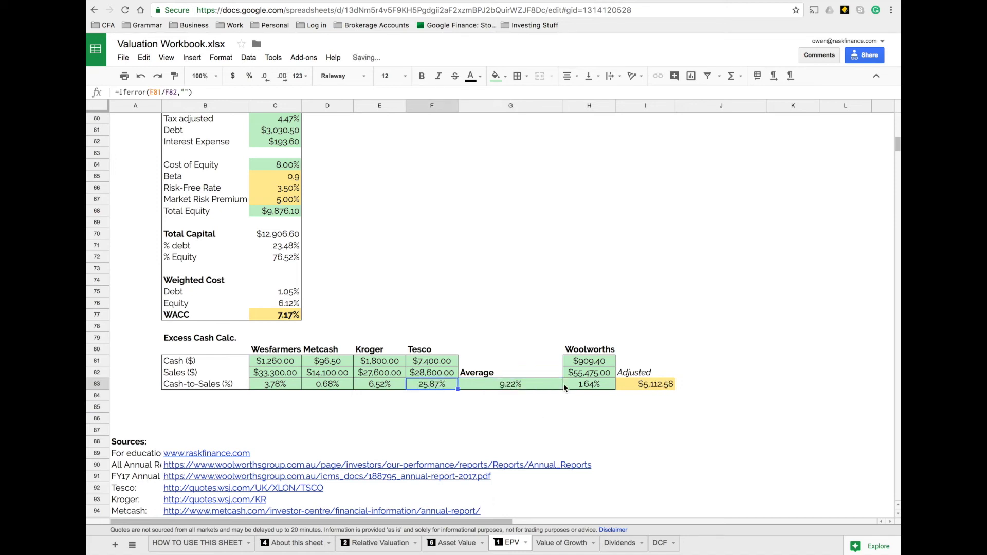
Trace the sources of Woolworths' cash, sales and cash-to-sales ratio formula.
click(589, 384)
click(609, 361)
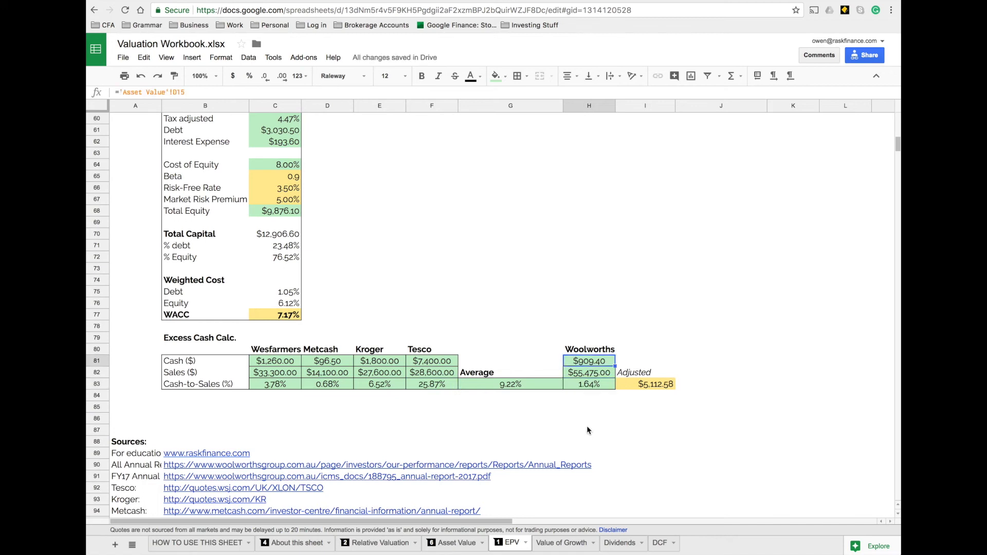
click(599, 375)
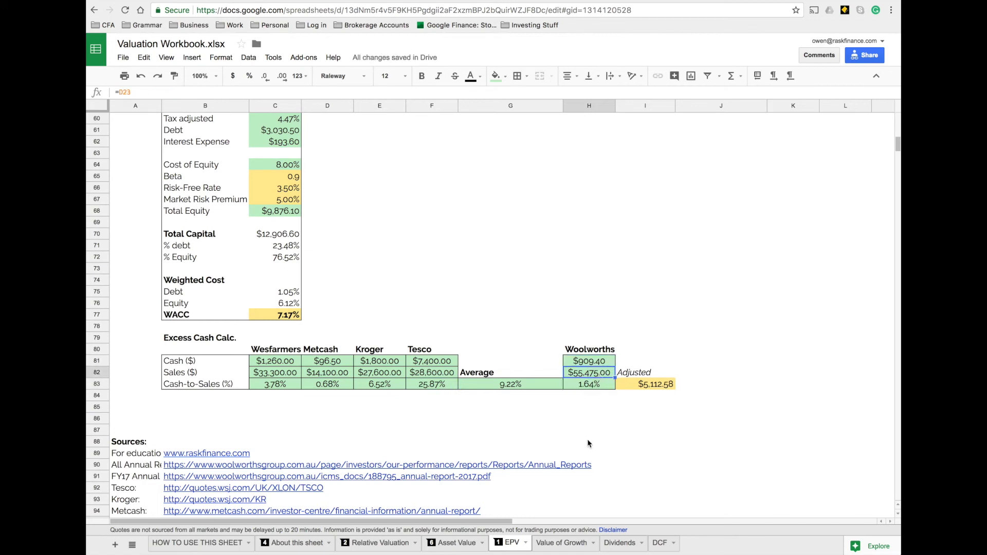
click(600, 394)
click(599, 384)
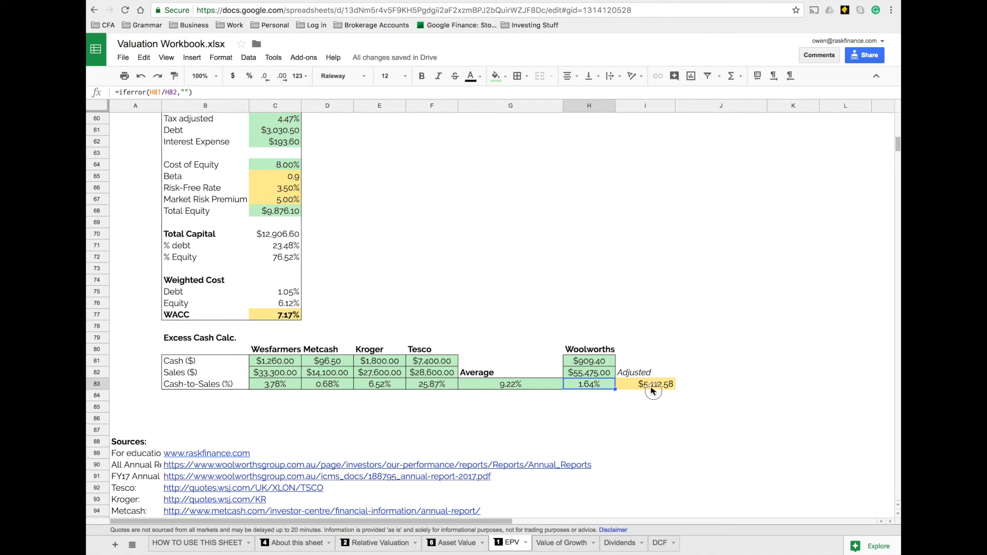
Confirm I83's =G83*H82 formula, committing adjusted cash of $5,112.58.
click(651, 386)
double_click(651, 387)
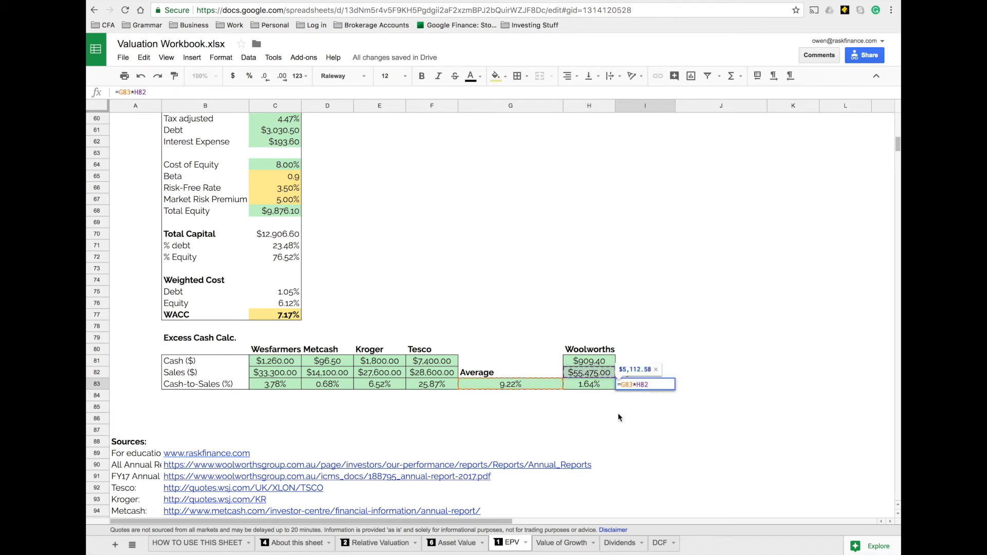
key(Return)
click(608, 397)
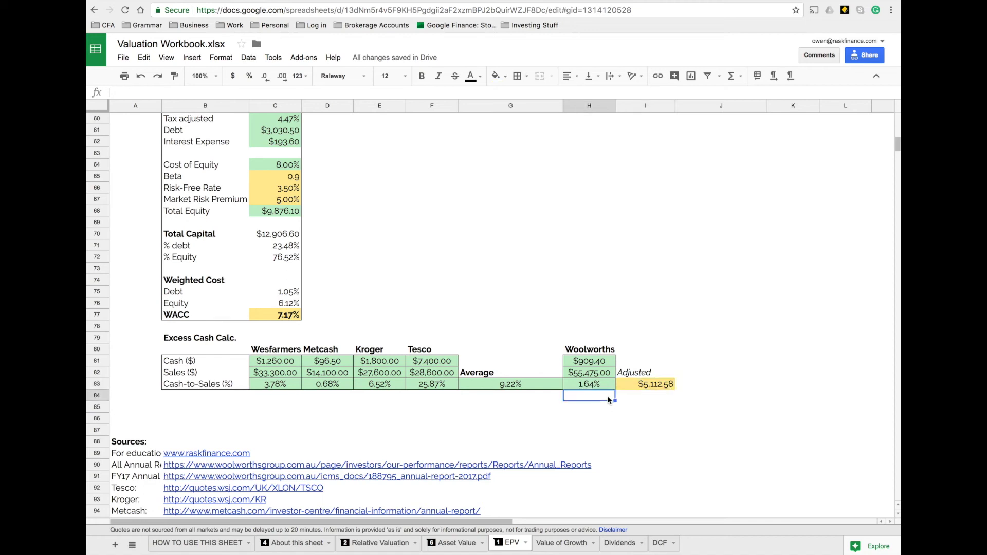
scroll(457, 399, up, 1)
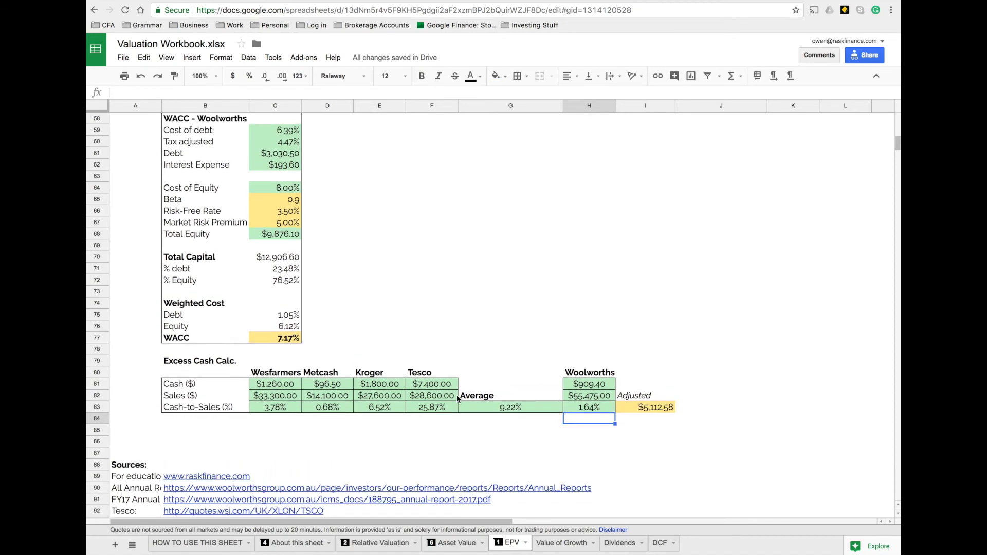
scroll(381, 372, up, 6)
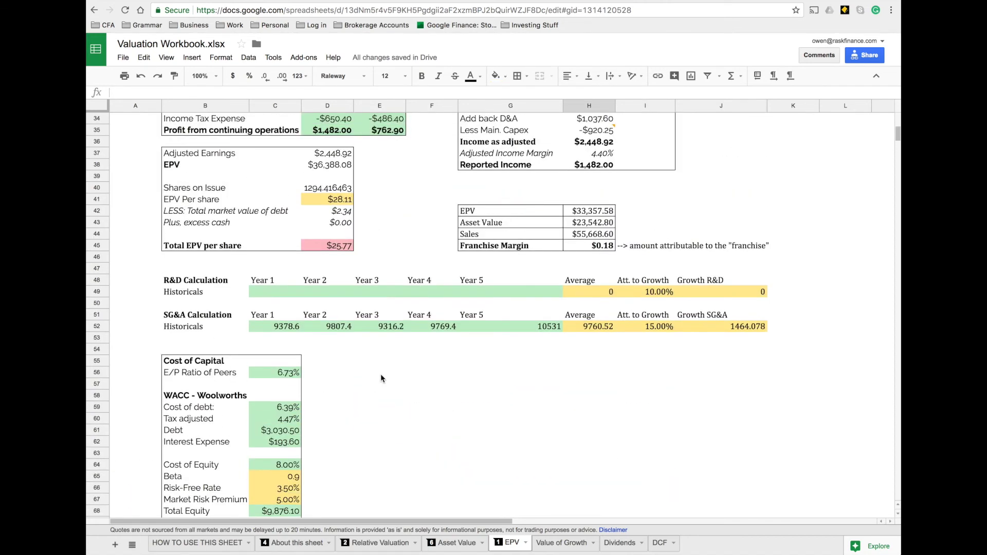
scroll(380, 378, up, 3)
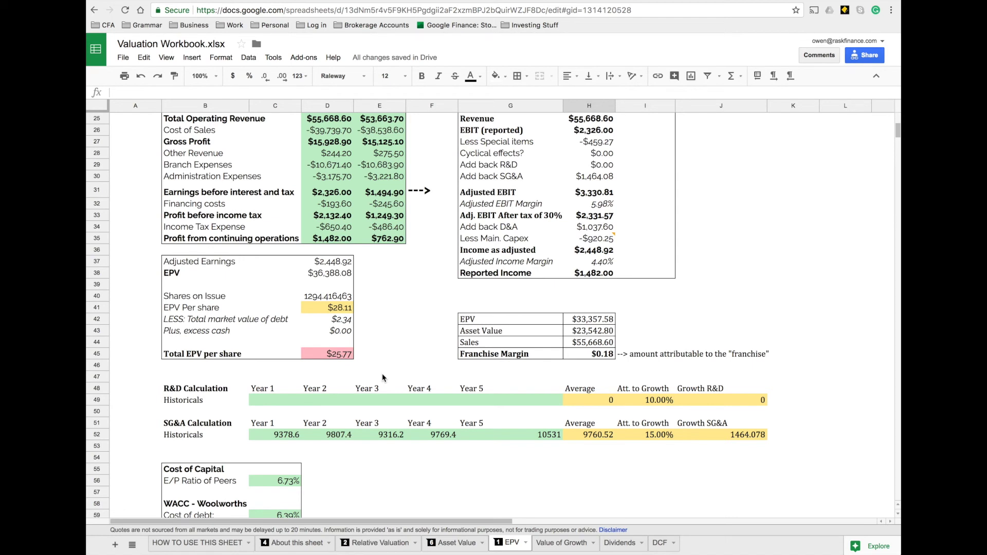
scroll(381, 373, down, 5)
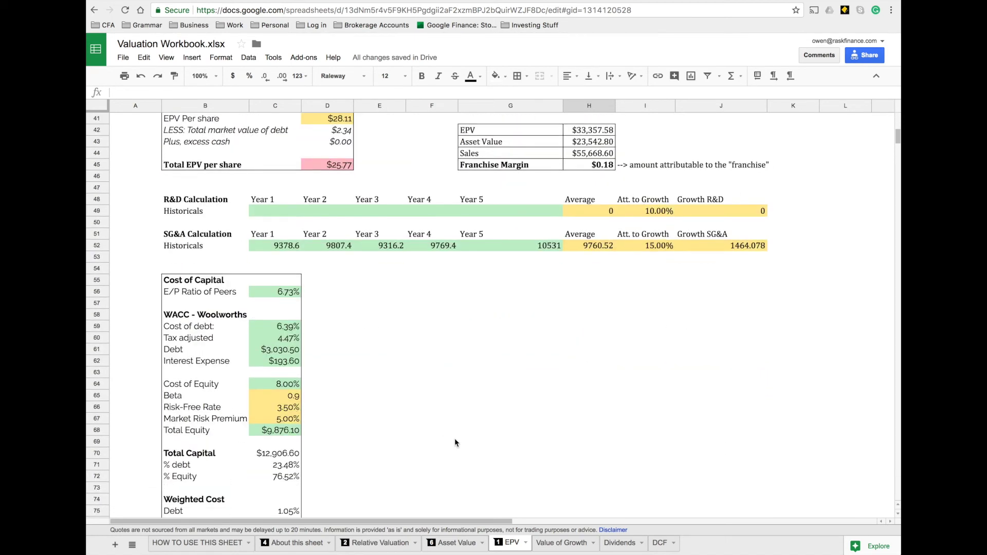
scroll(454, 443, down, 3)
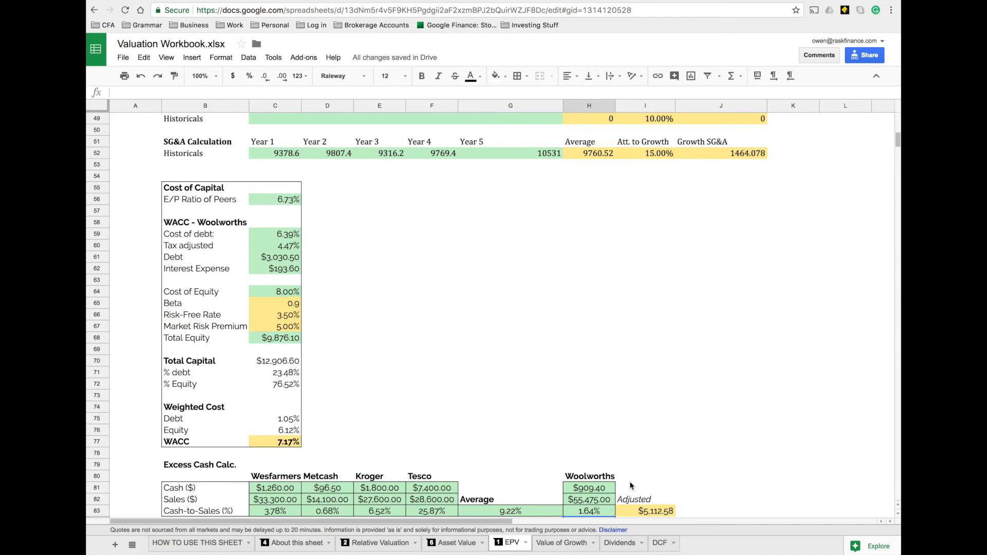
scroll(632, 485, down, 1)
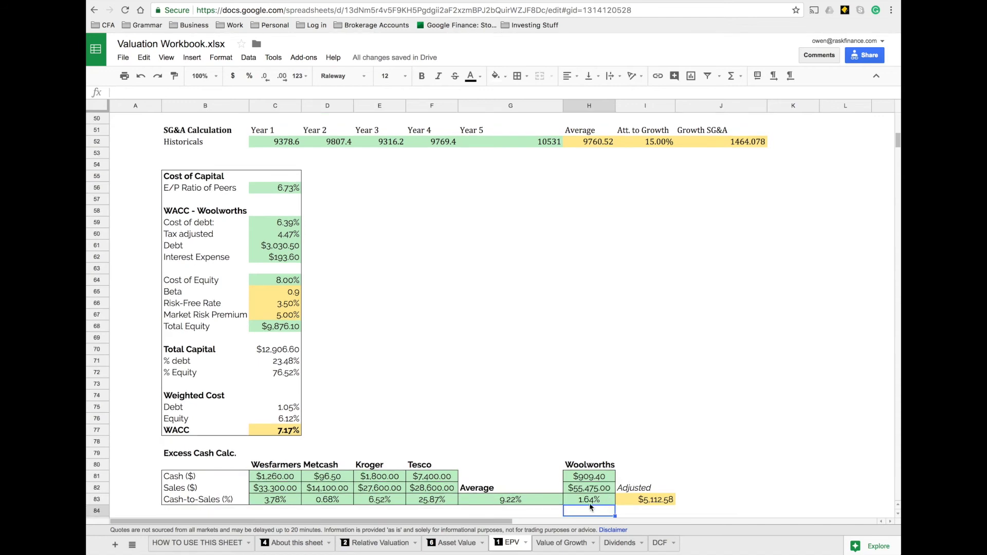
click(590, 503)
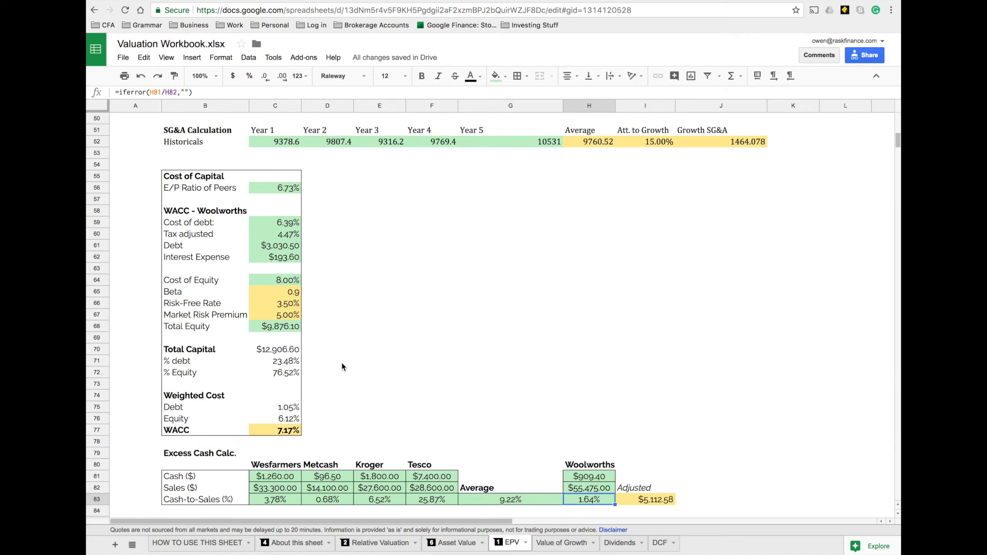
scroll(342, 367, up, 10)
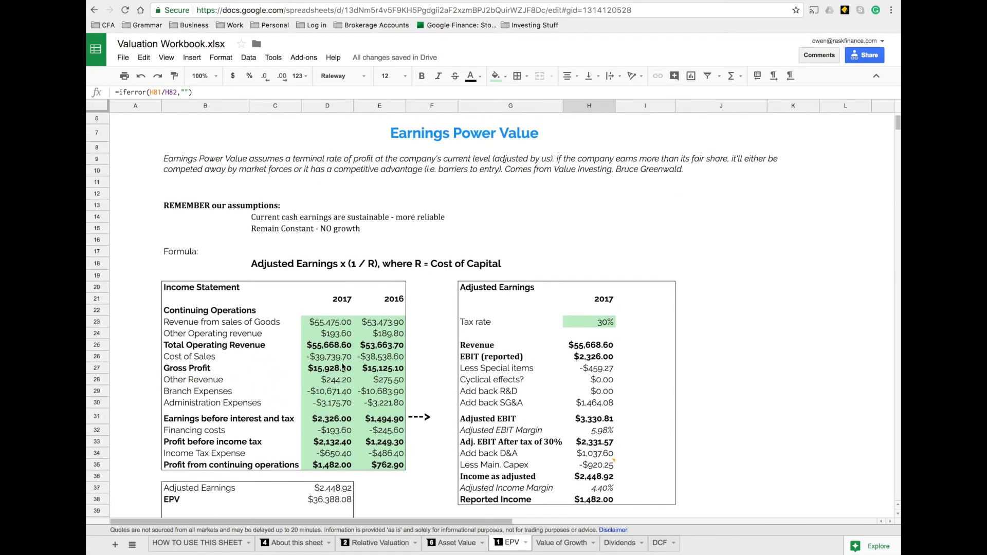
Check Total EPV per share (=D41-D42+D43), then switch to the About this sheet summary showing $25.77.
scroll(342, 367, down, 3)
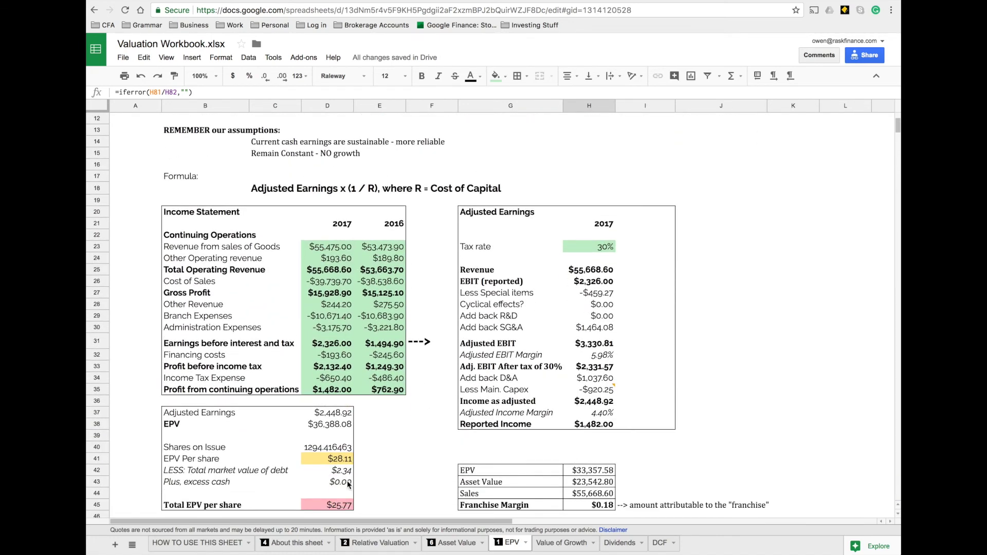
key(Up)
key(Up)
key(Left)
key(Left)
key(Left)
key(Left)
scroll(390, 399, down, 3)
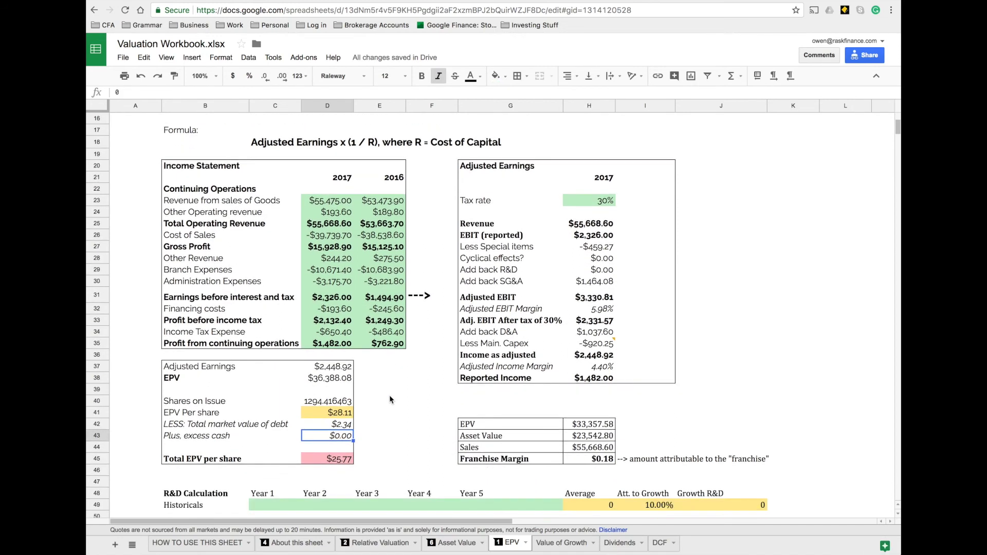
scroll(379, 403, down, 1)
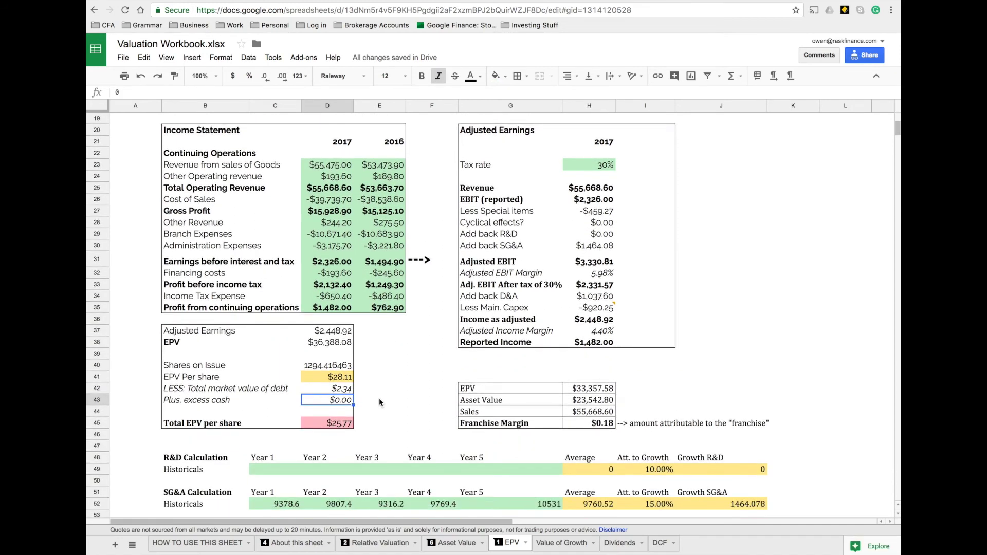
scroll(379, 399, down, 1)
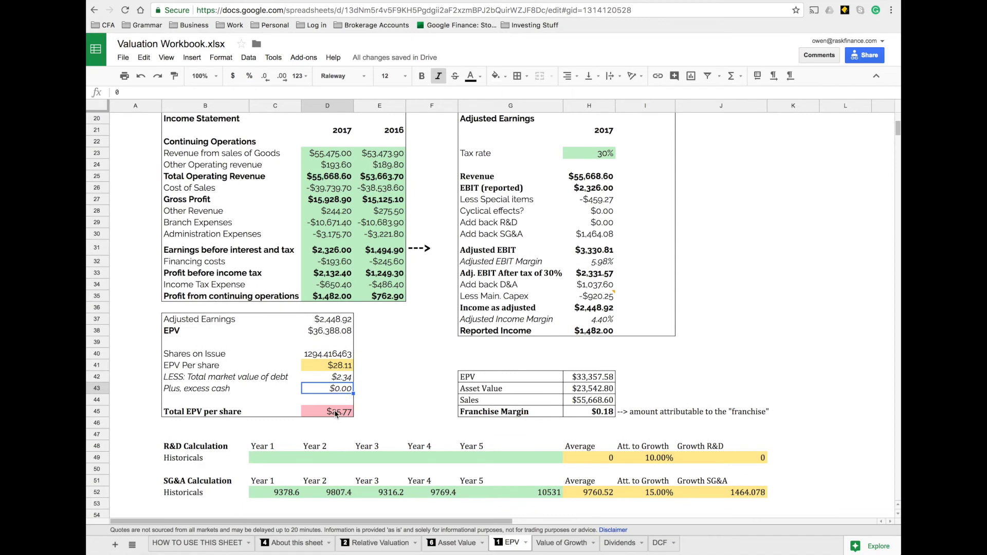
key(Down)
key(Down)
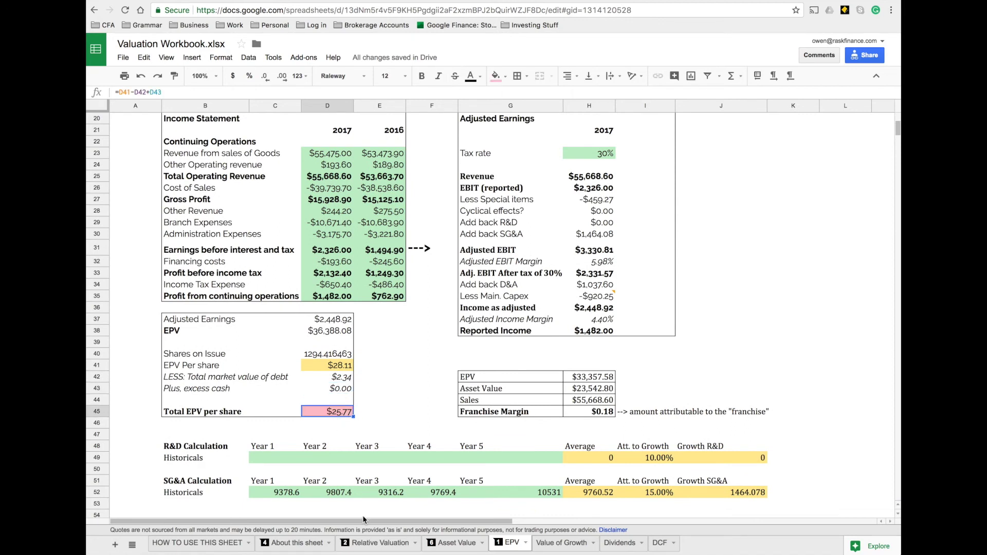
click(294, 550)
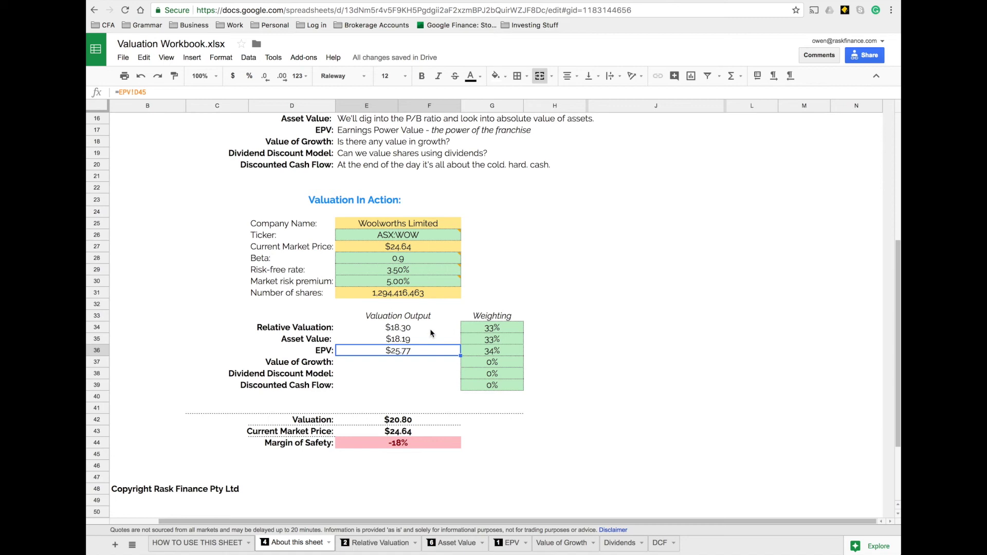
Select the three valuation weightings to confirm they total 100%, including EPV's 34%.
click(520, 332)
drag(517, 351, 518, 329)
click(545, 354)
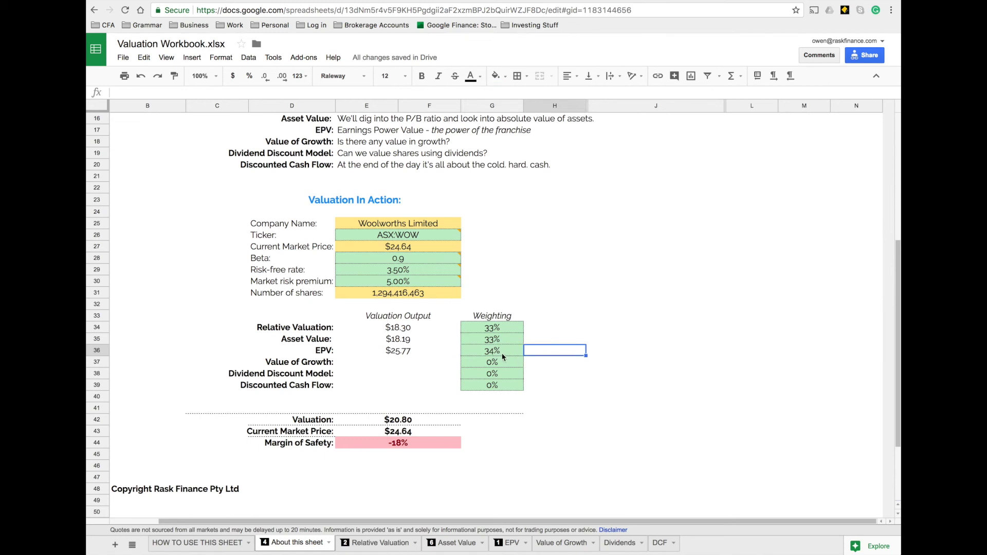
click(502, 356)
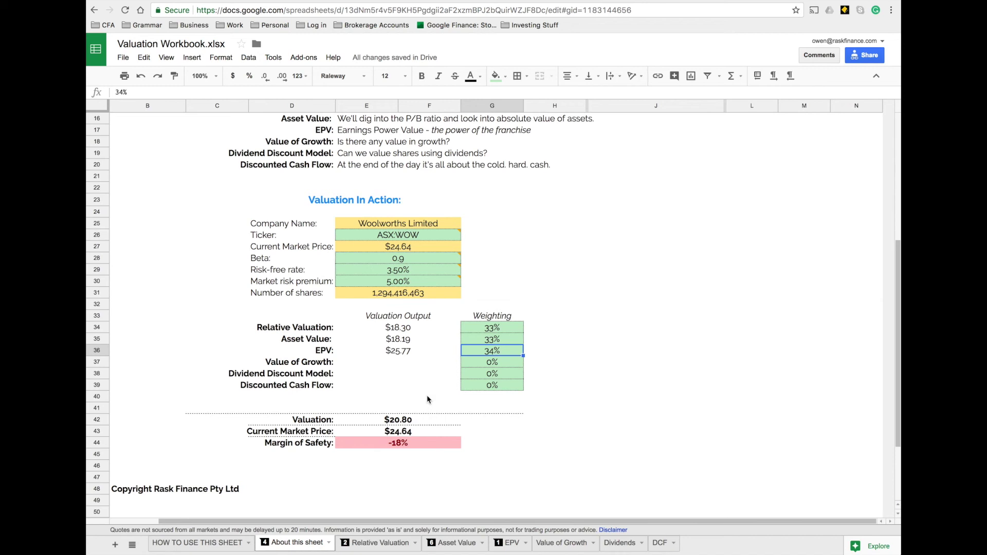
Compare the EPV output ($25.77) and Asset Value output links, then return to the Asset Value sheet.
click(427, 353)
click(543, 352)
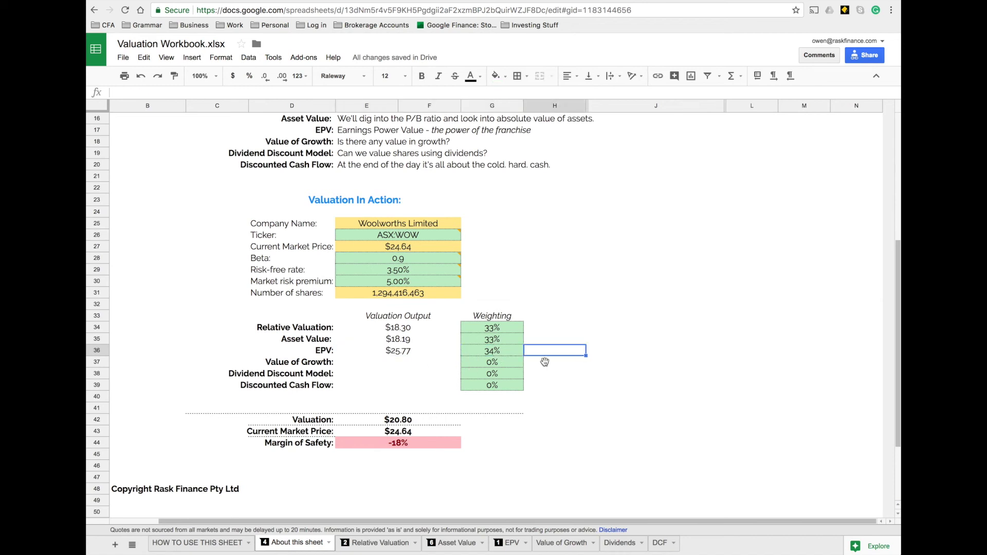
click(440, 351)
click(440, 341)
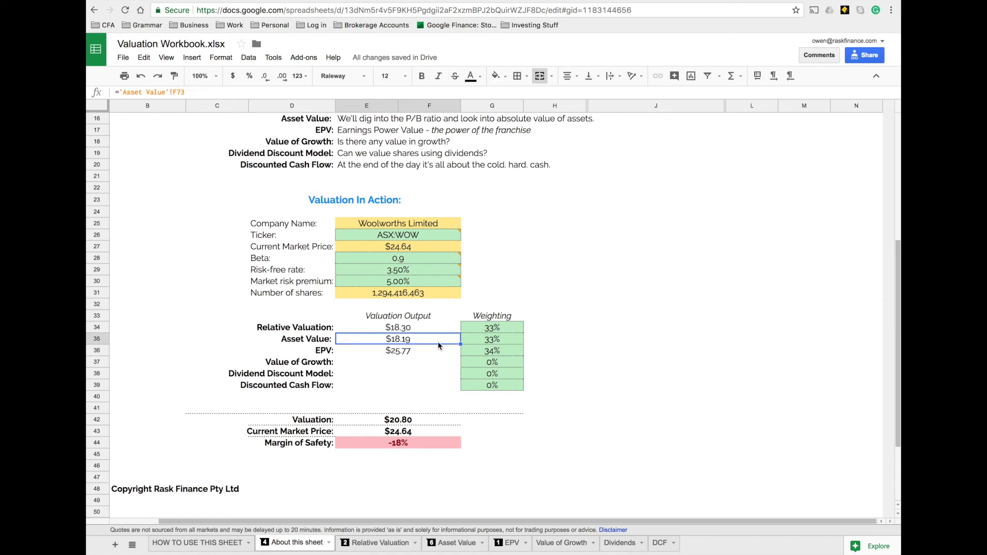
click(412, 354)
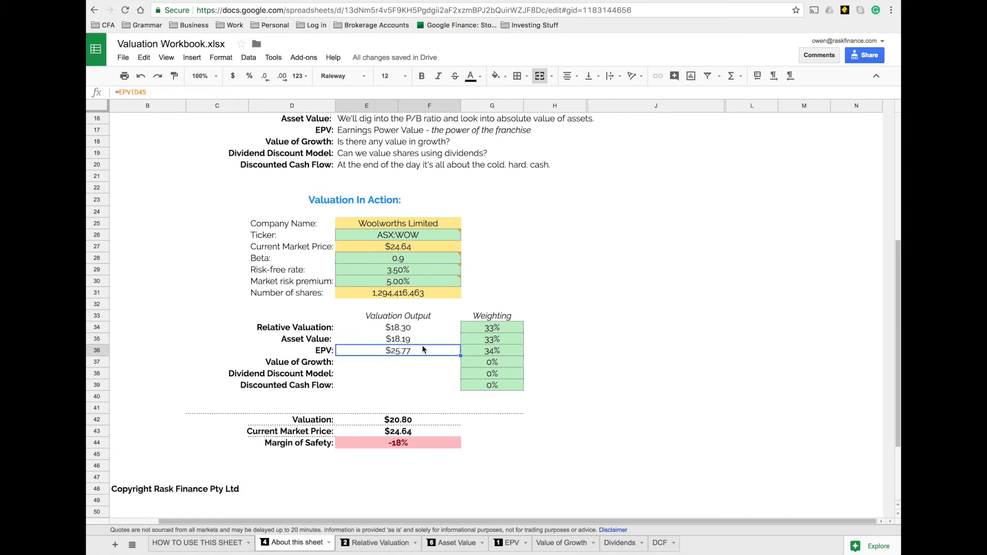
click(415, 342)
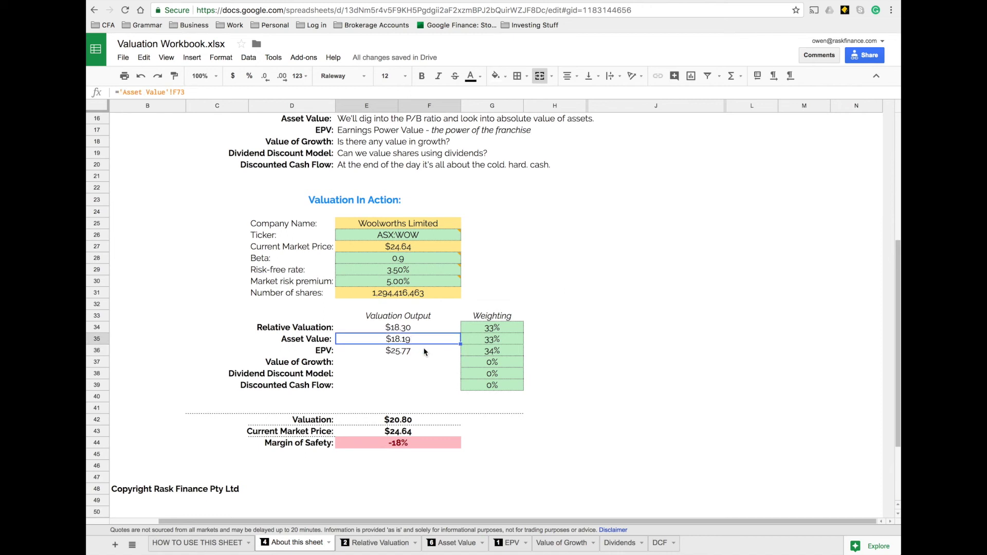
click(417, 353)
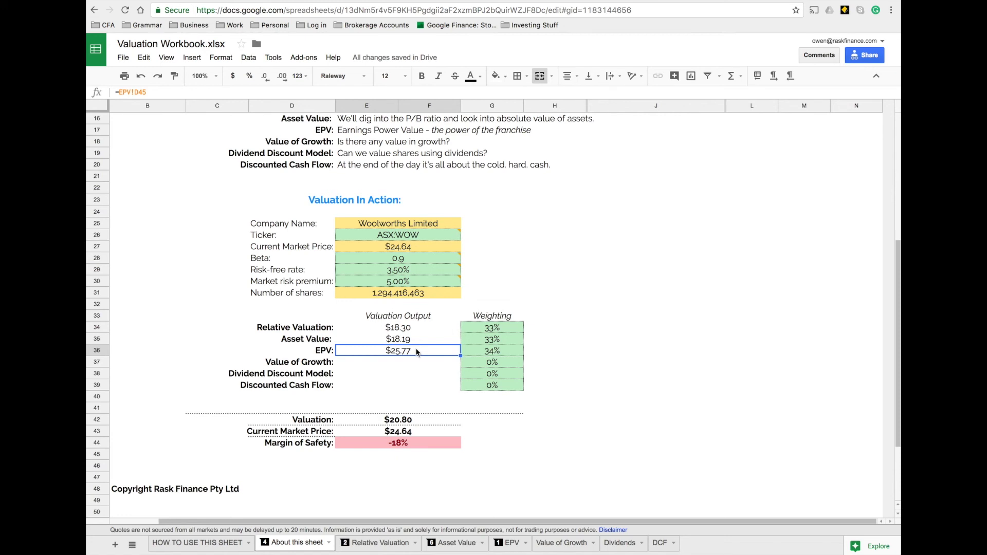
click(451, 543)
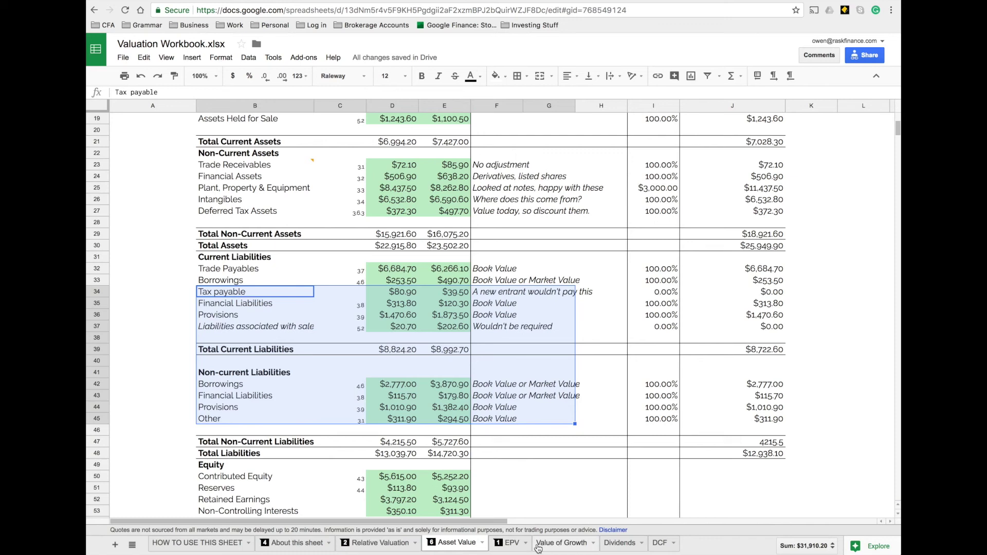
On the EPV sheet, trace the franchise table's EPV, $23,542.80 asset value and sales, reviewing H45's =(H42-H43)/H44.
click(497, 544)
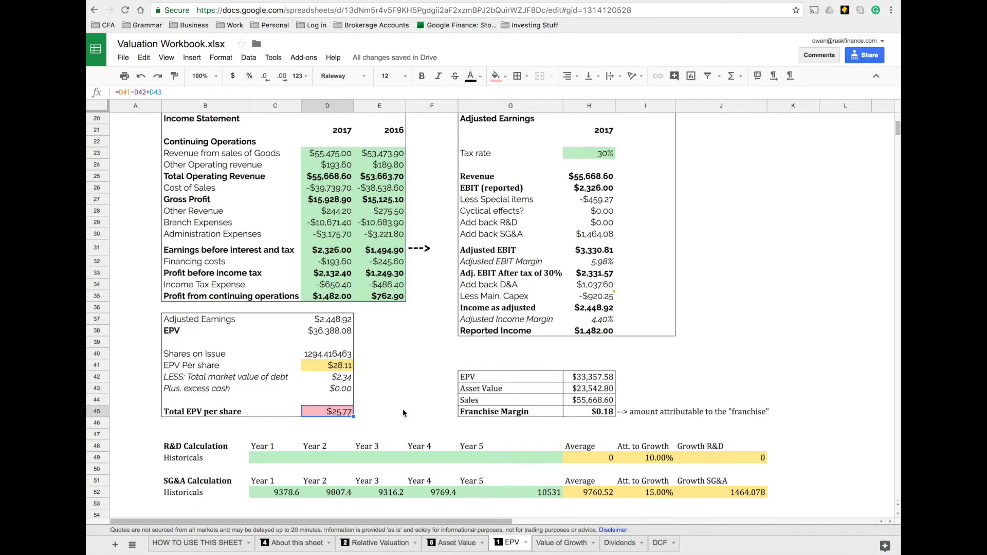
scroll(416, 383, down, 1)
scroll(417, 380, down, 2)
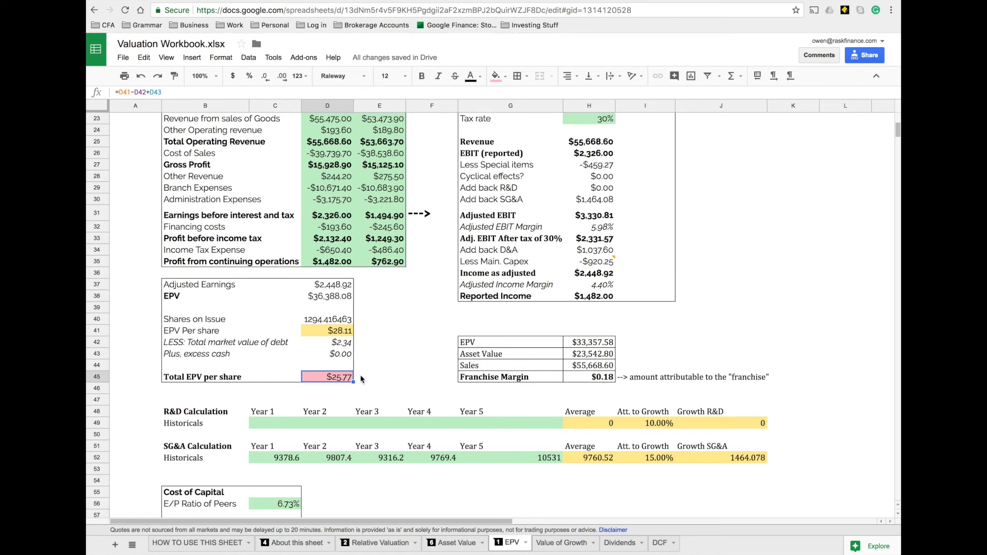
click(414, 342)
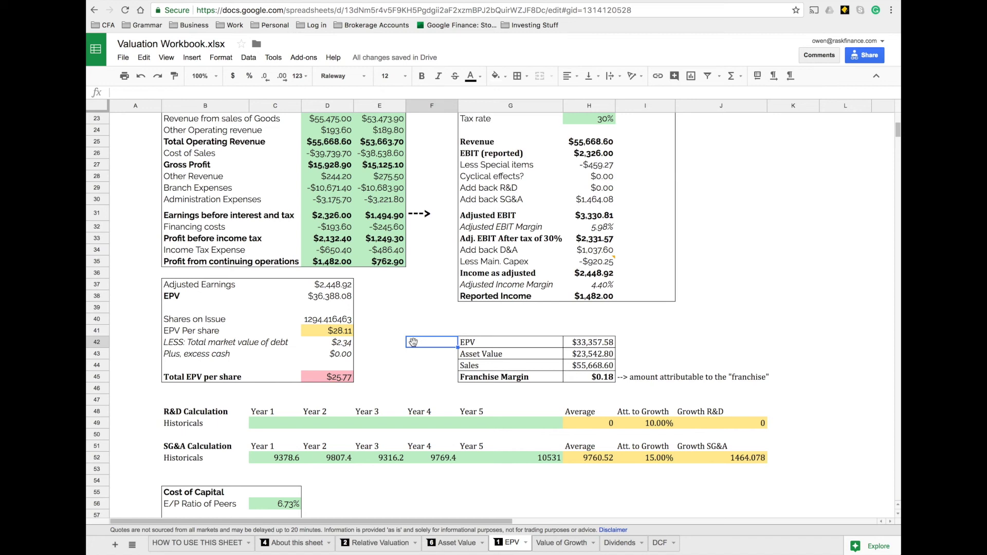
click(599, 345)
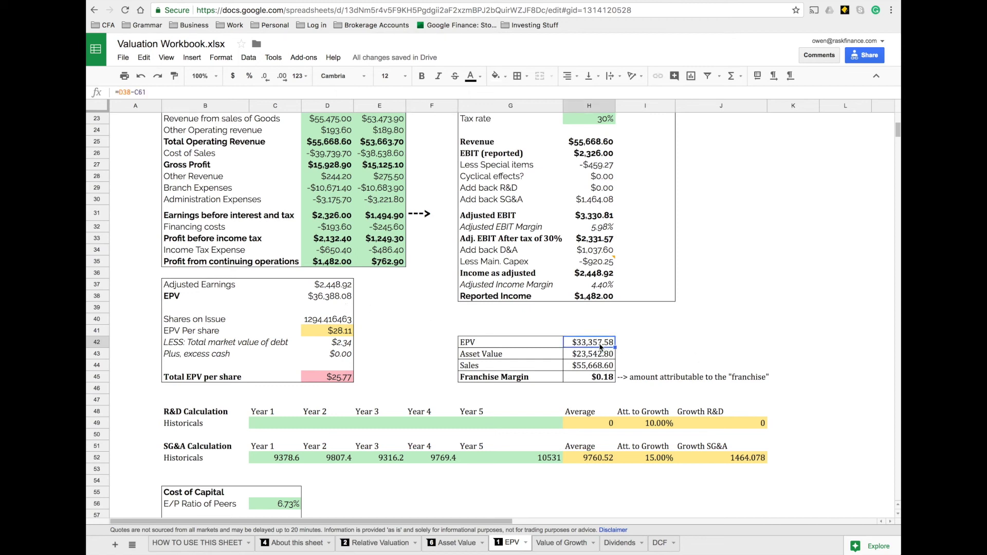
click(329, 298)
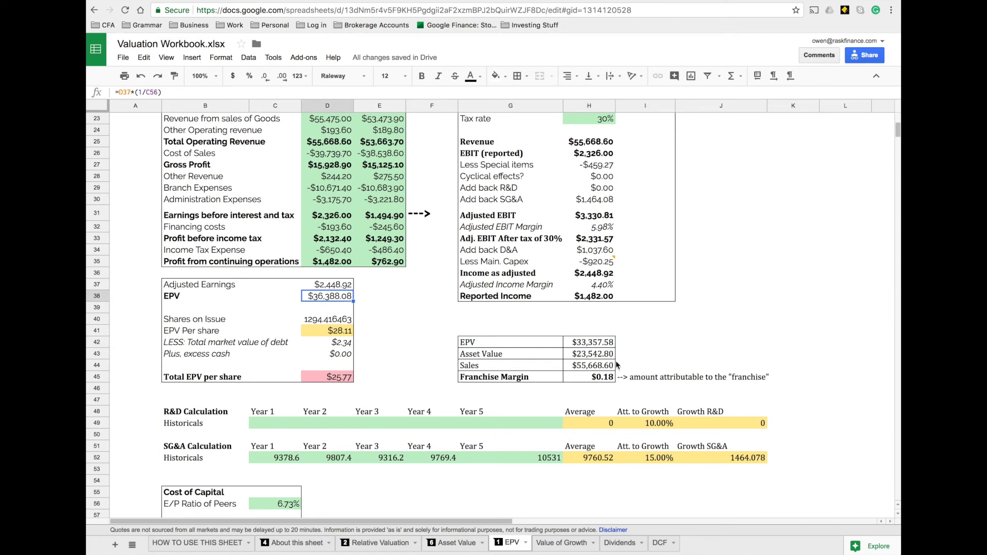
click(598, 344)
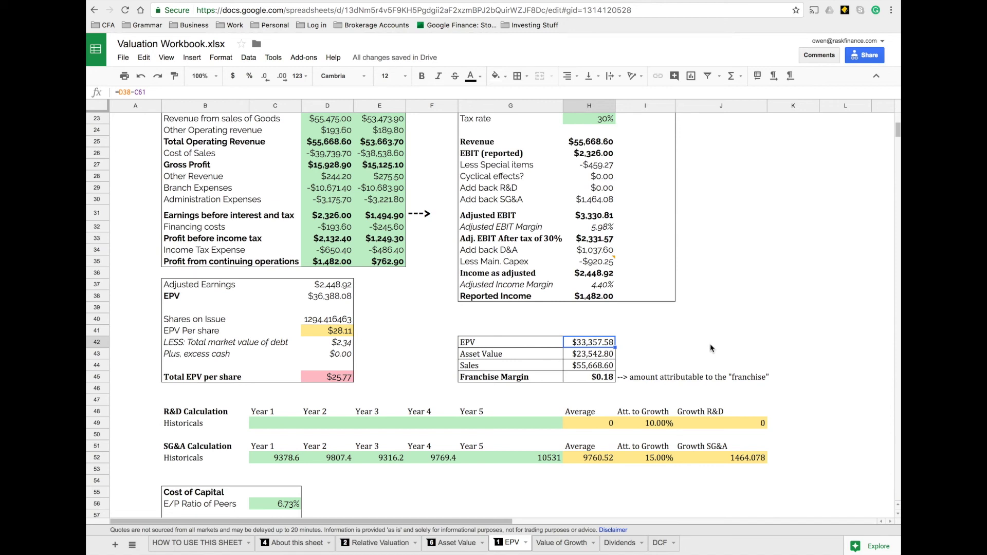
click(609, 354)
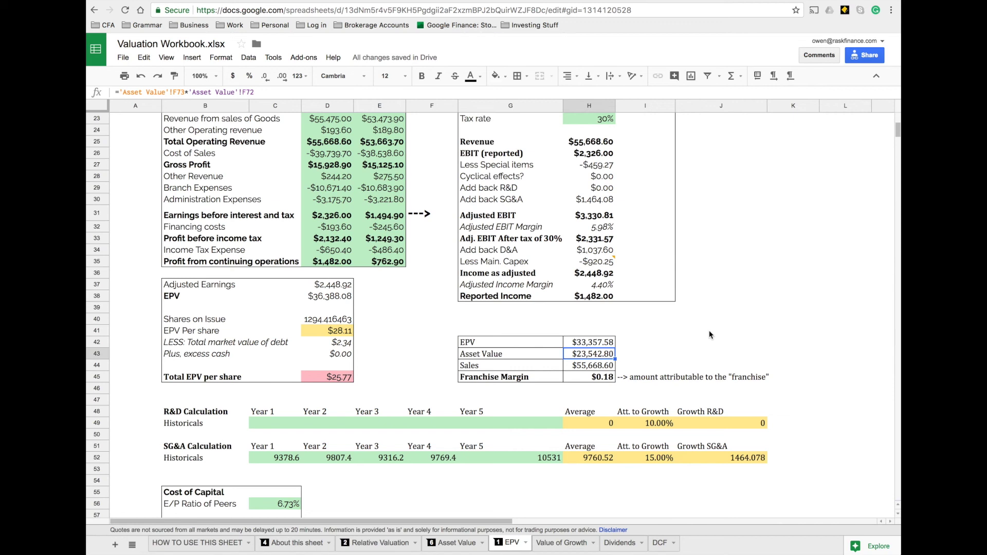
key(Down)
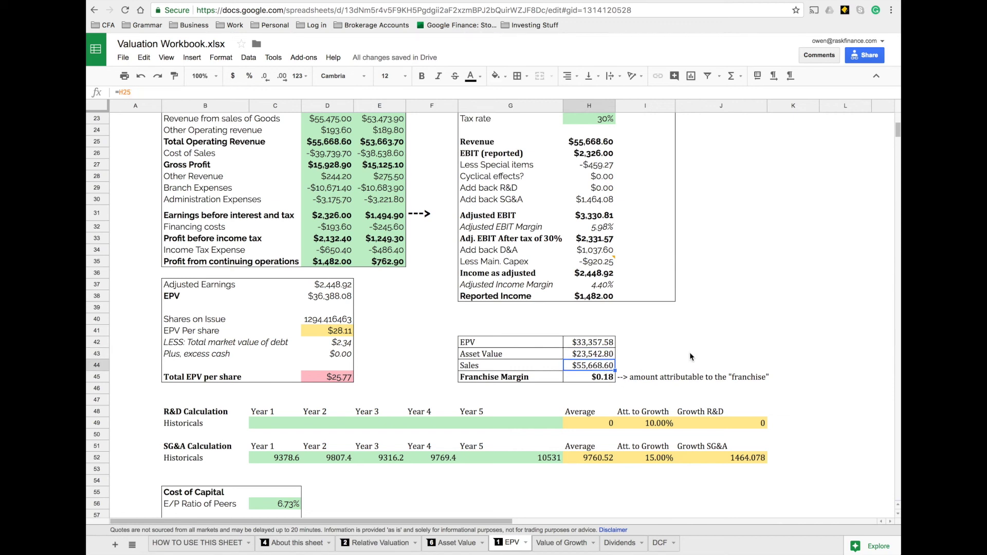
click(600, 381)
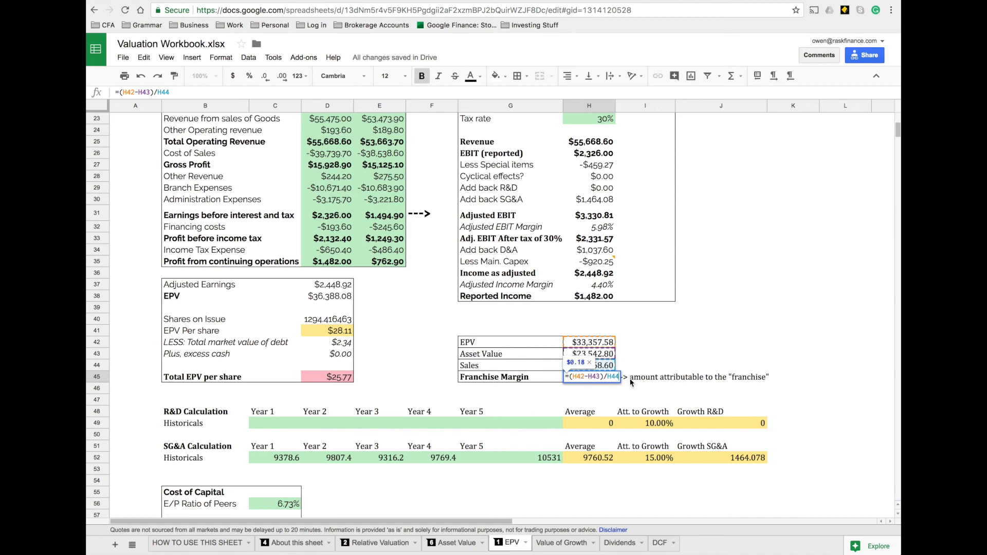
key(Escape)
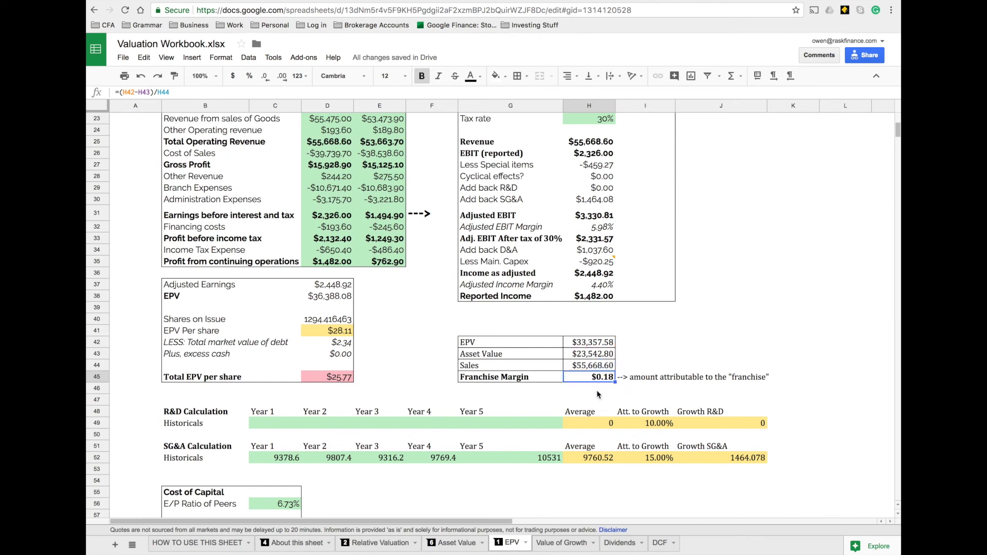
key(Down)
key(Up)
key(Down)
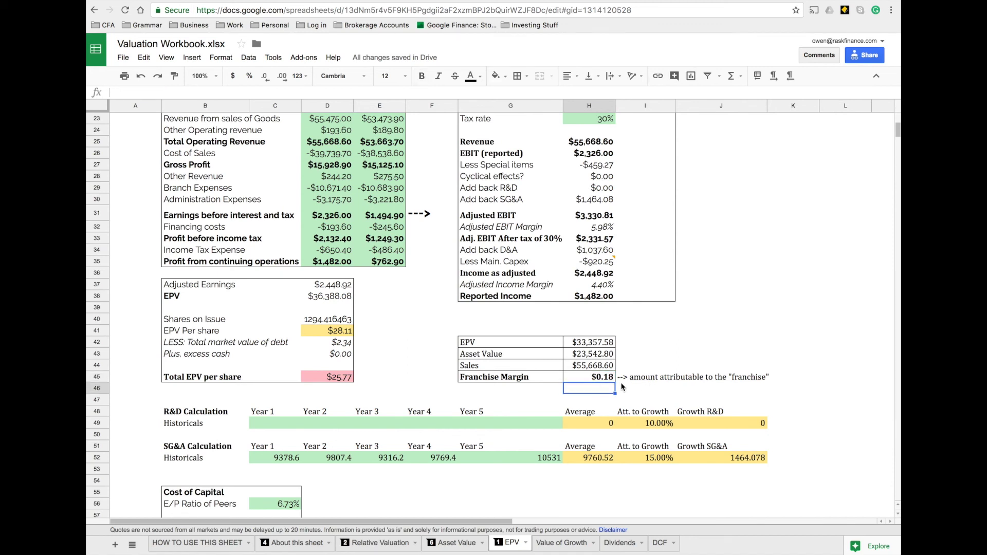
click(680, 379)
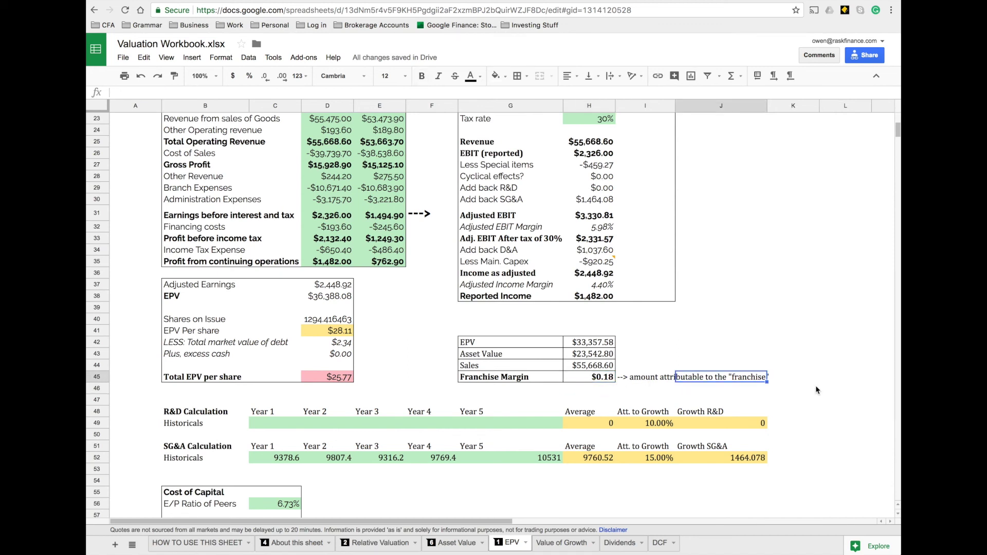
click(676, 351)
click(648, 356)
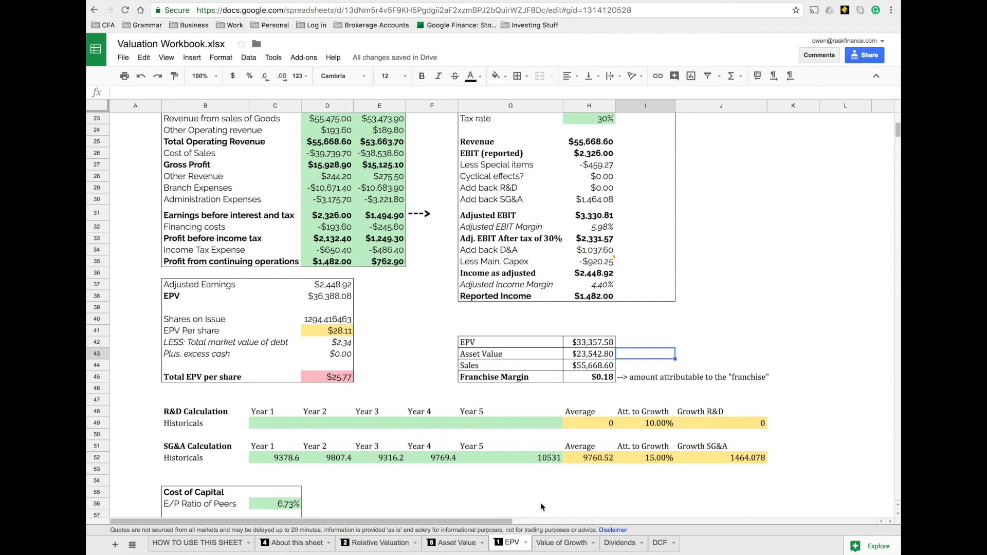
click(291, 543)
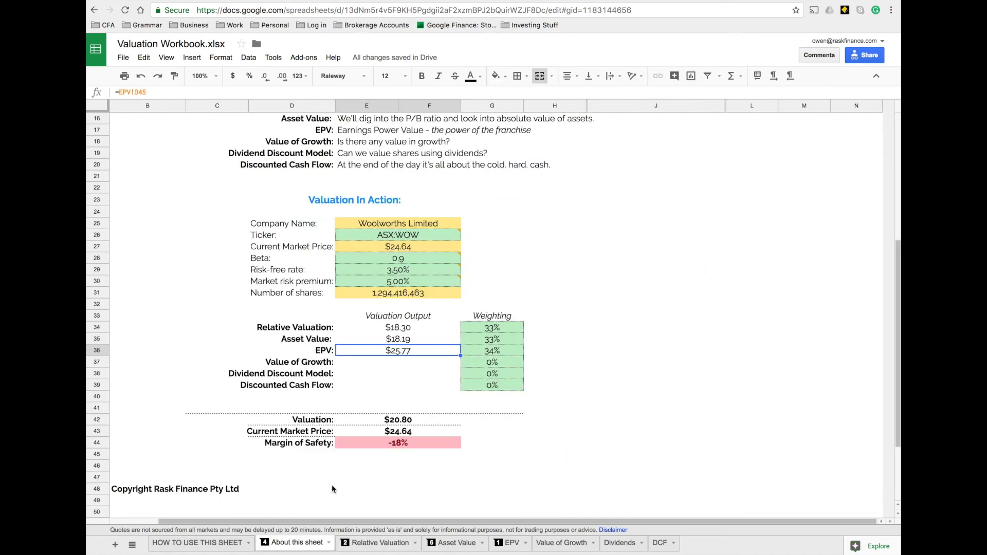
click(436, 341)
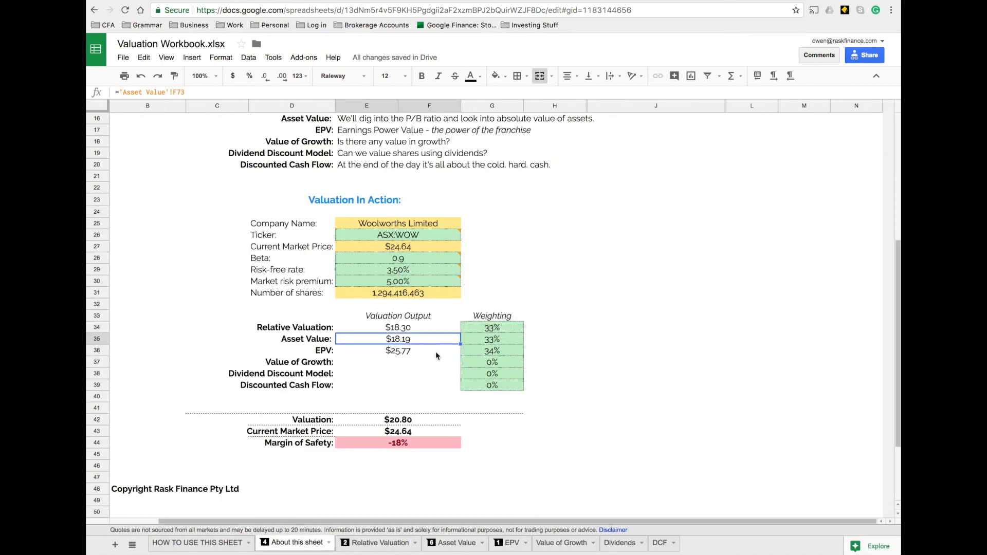
click(436, 350)
click(411, 366)
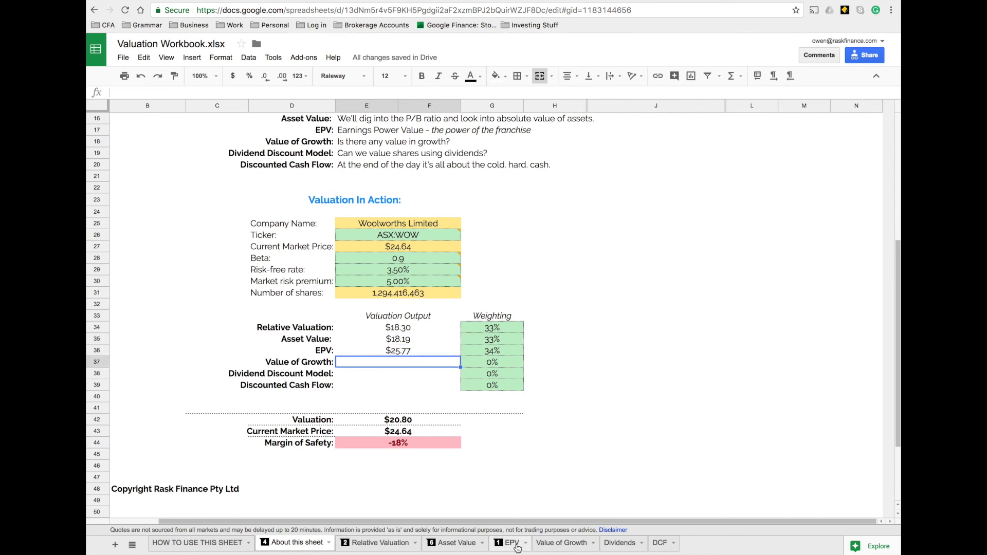
click(412, 348)
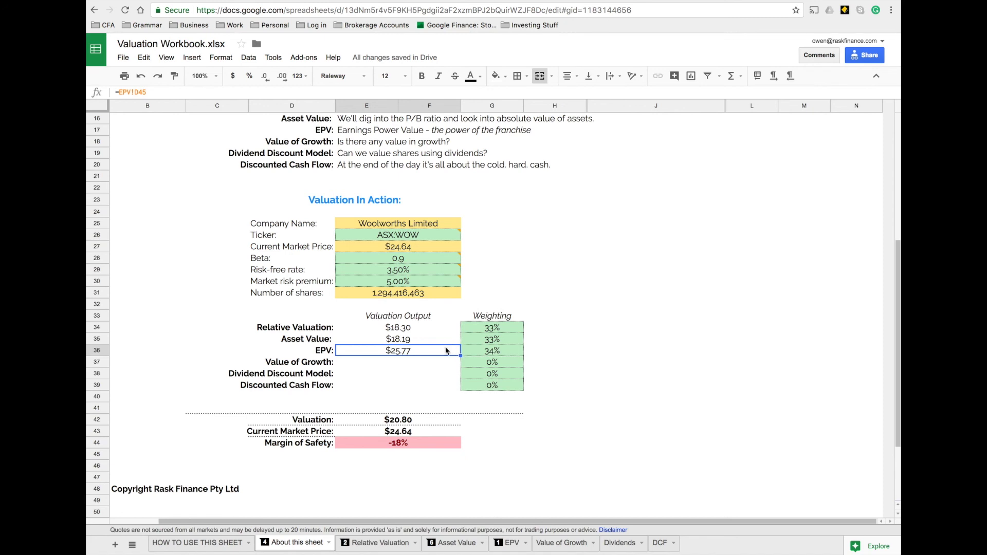
click(418, 363)
click(418, 352)
click(431, 340)
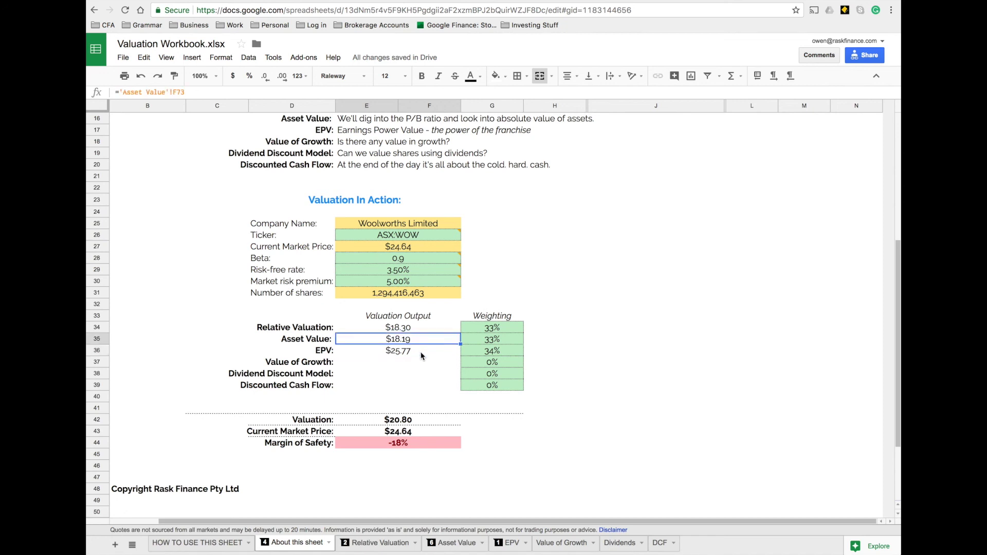
click(421, 354)
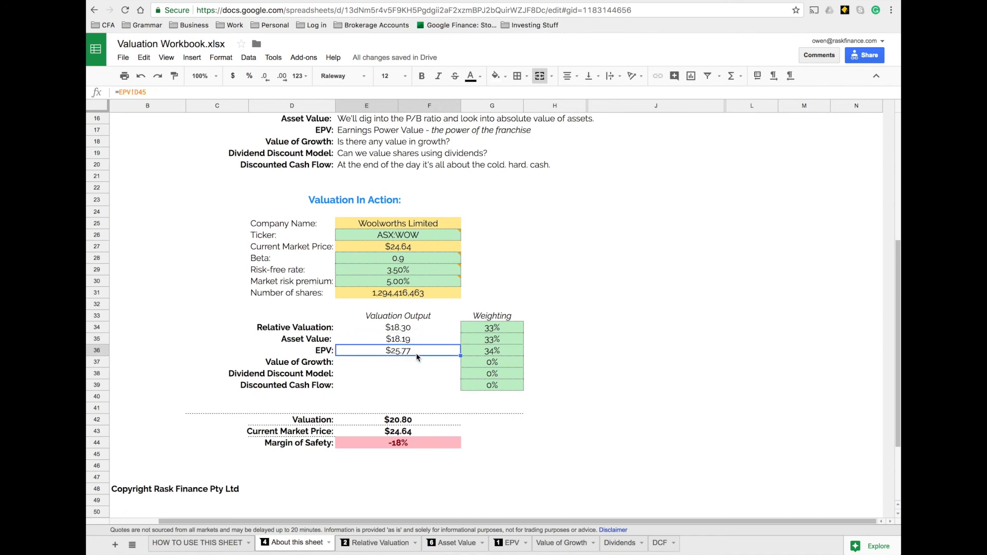
click(506, 544)
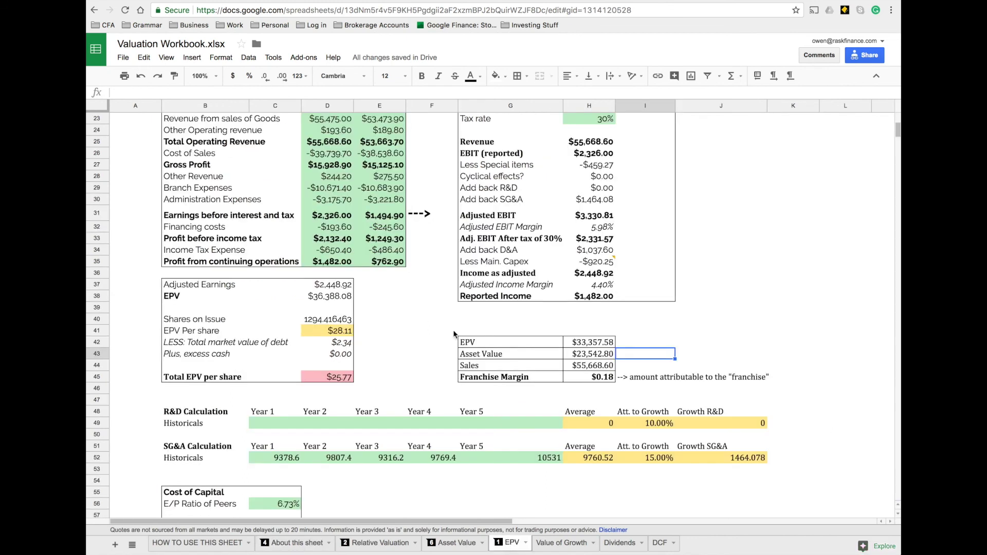
scroll(515, 359, down, 4)
scroll(515, 356, down, 5)
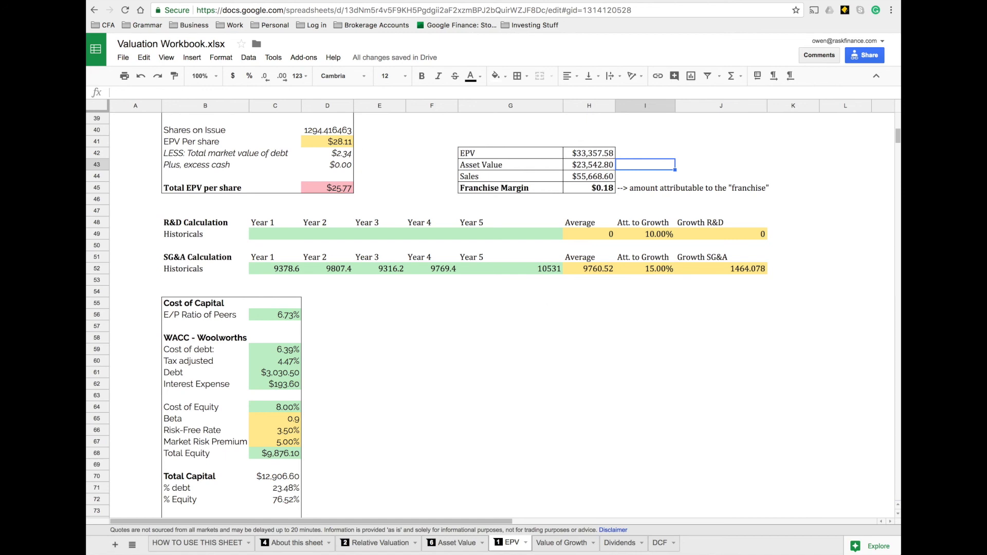
click(450, 1)
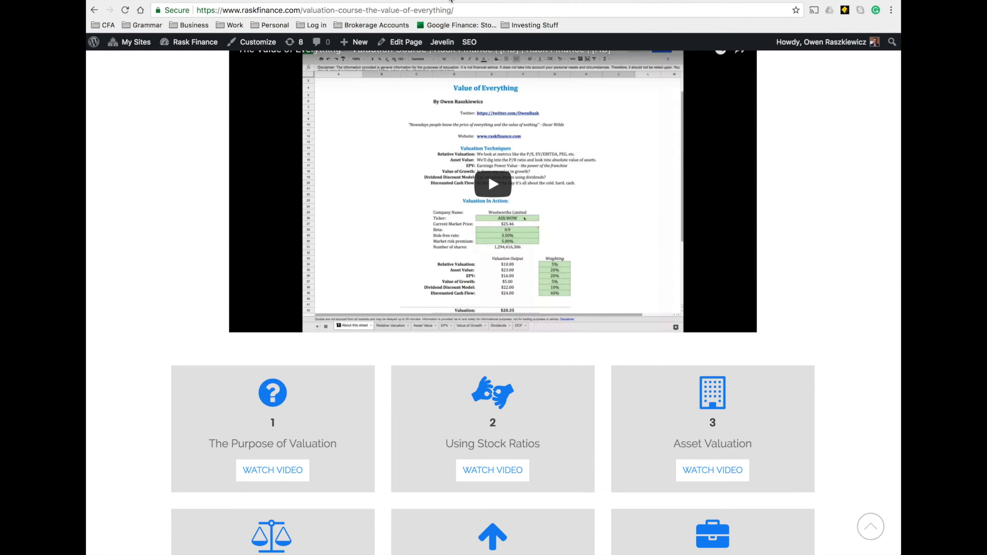
click(451, 1)
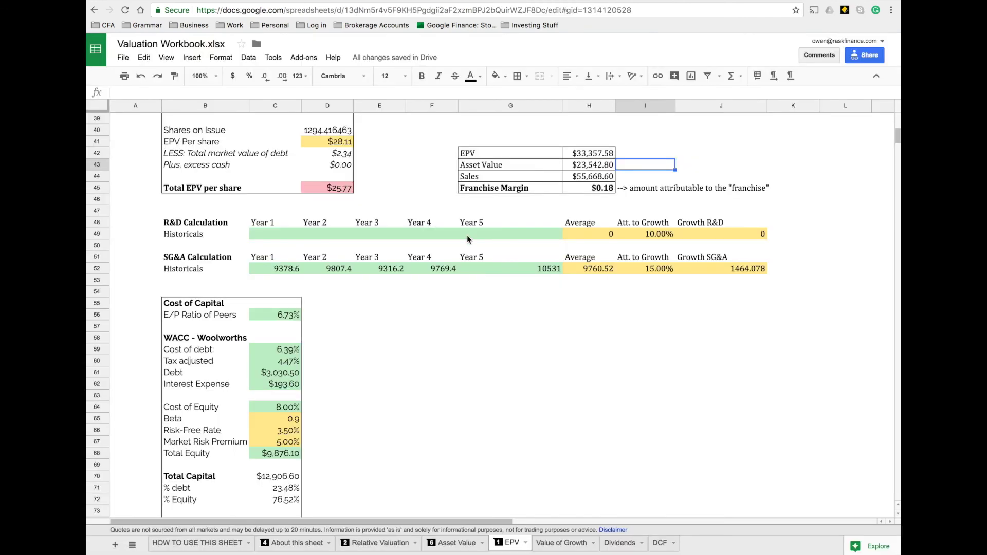
scroll(467, 236, up, 10)
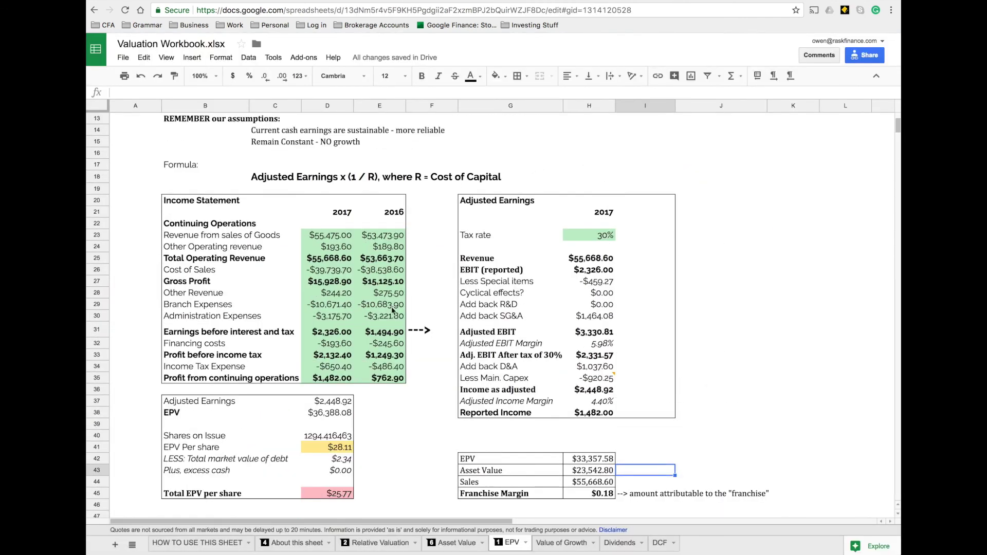
scroll(403, 311, down, 1)
scroll(401, 306, down, 4)
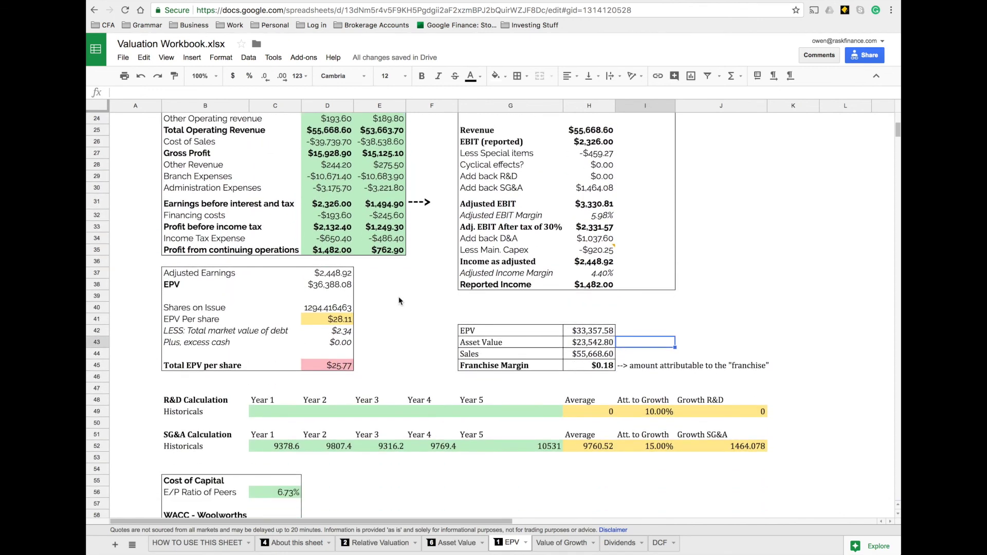
scroll(416, 308, down, 6)
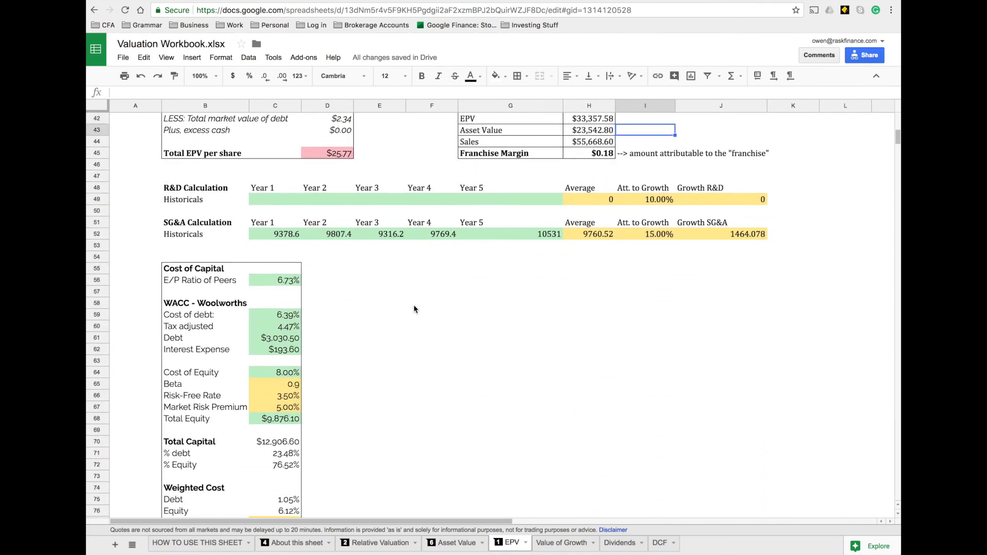
scroll(414, 308, up, 15)
scroll(415, 307, down, 9)
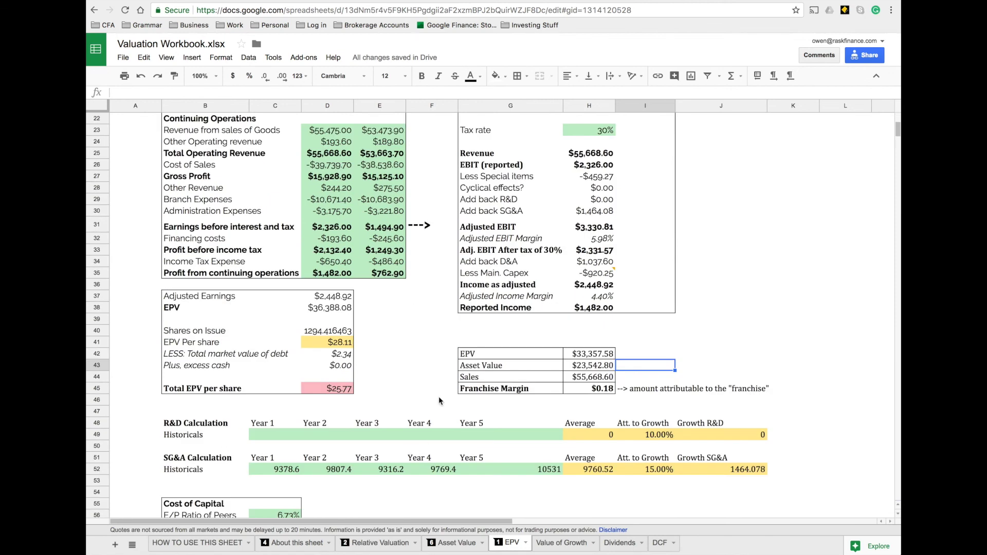
click(564, 543)
click(623, 546)
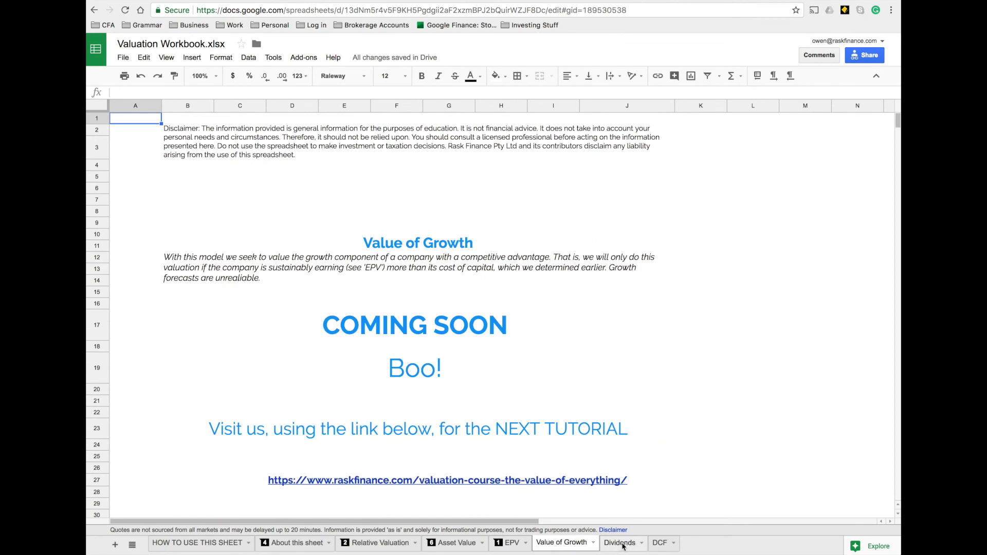
click(561, 549)
click(621, 551)
click(661, 544)
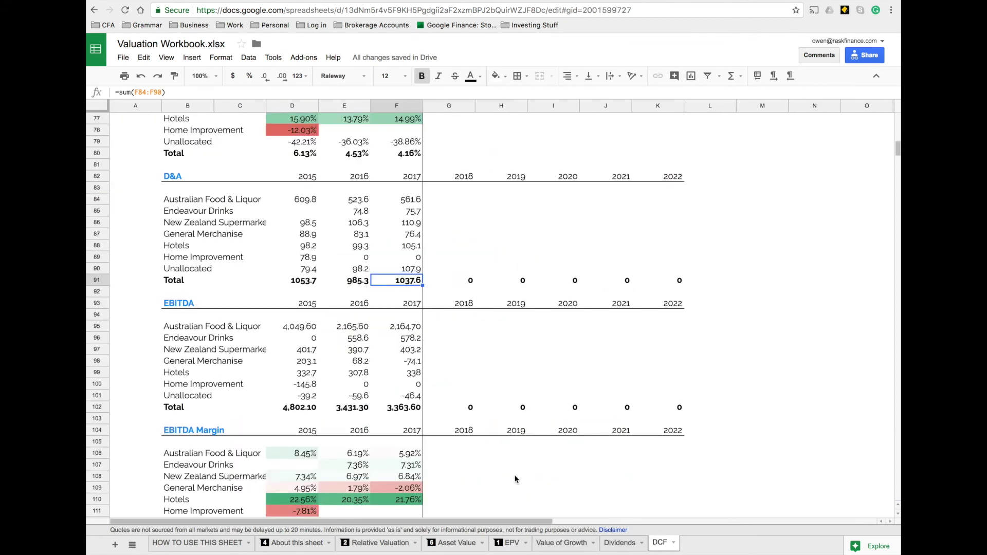
scroll(437, 417, up, 1)
scroll(436, 415, up, 15)
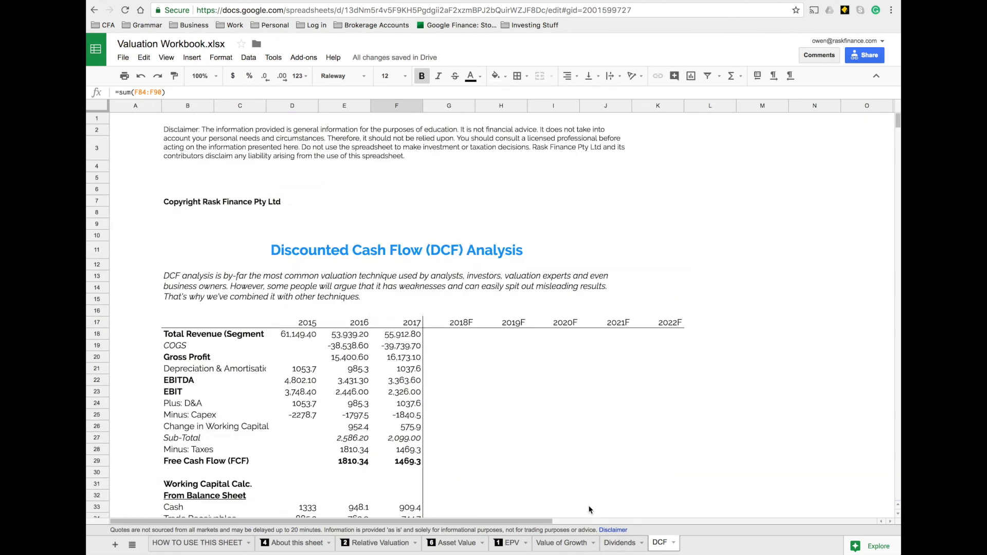
click(616, 545)
click(560, 543)
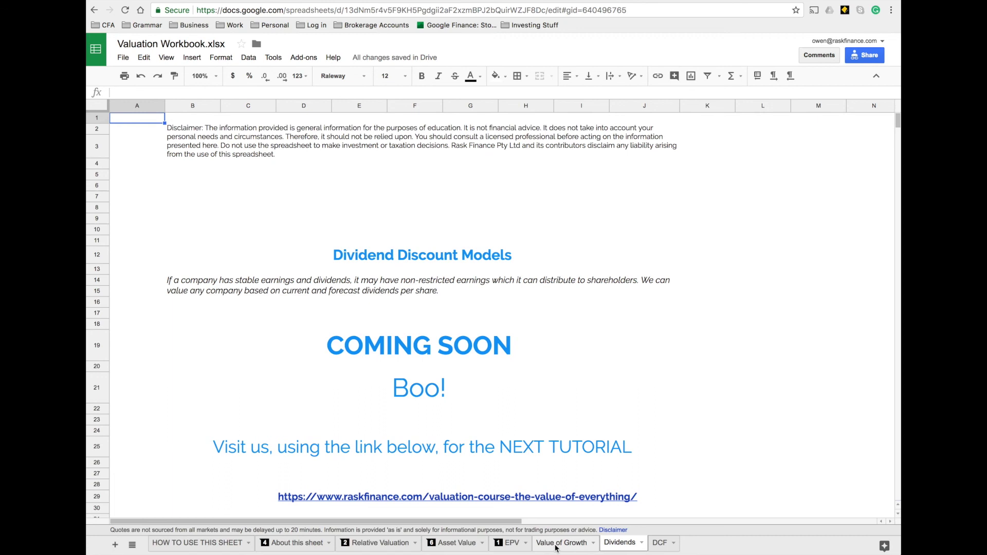
click(510, 543)
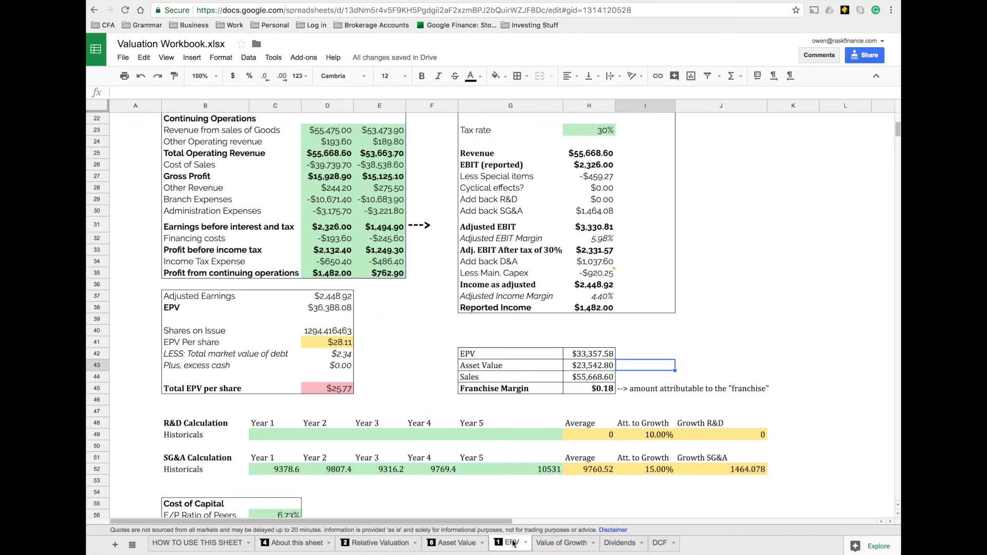
scroll(424, 412, down, 2)
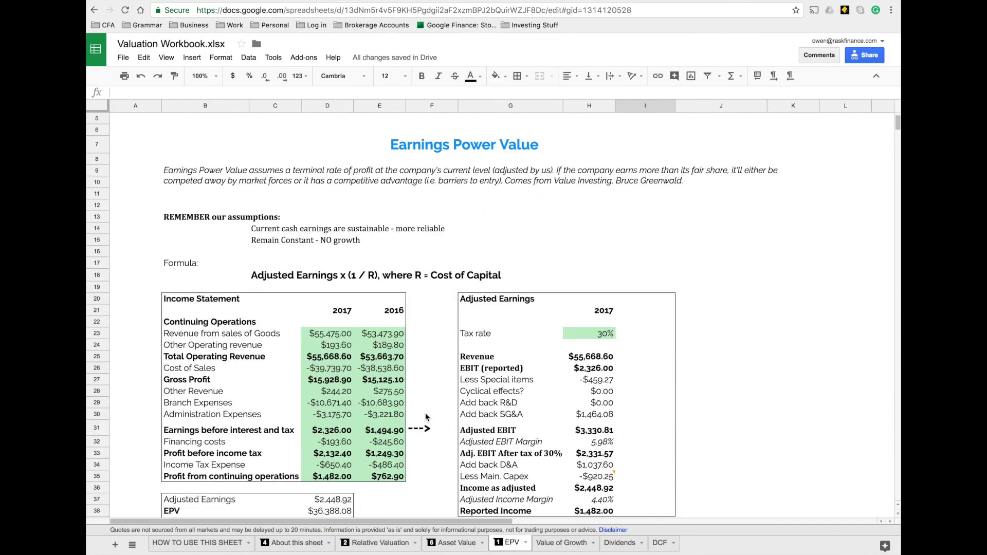